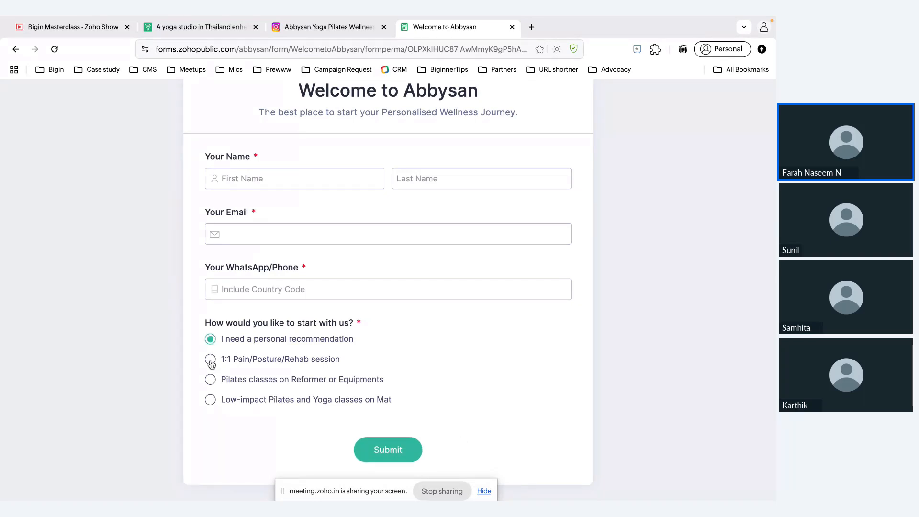
Try the 1:1 Pain/Posture/Rehab and Pilates on Reformer options, then return to the Bigin Masterclass deck
left_click(211, 359)
scroll(338, 412, "down", 2)
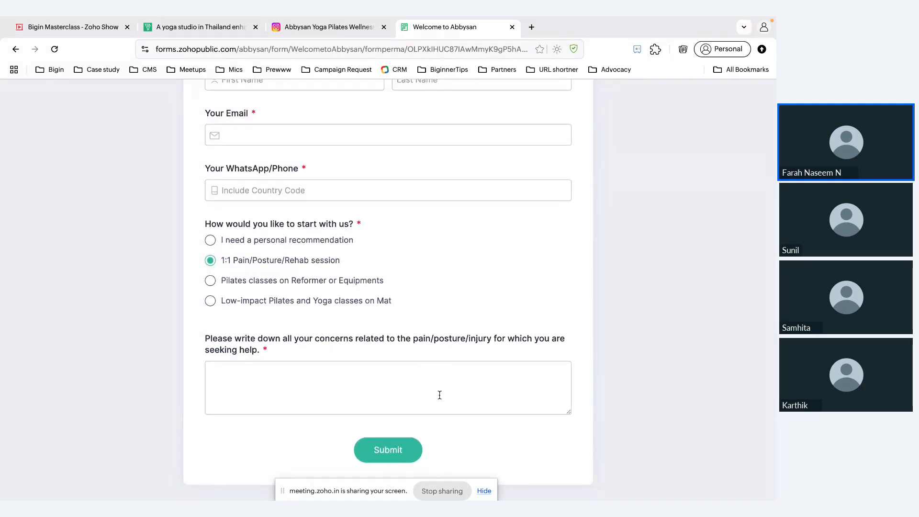
left_click(212, 280)
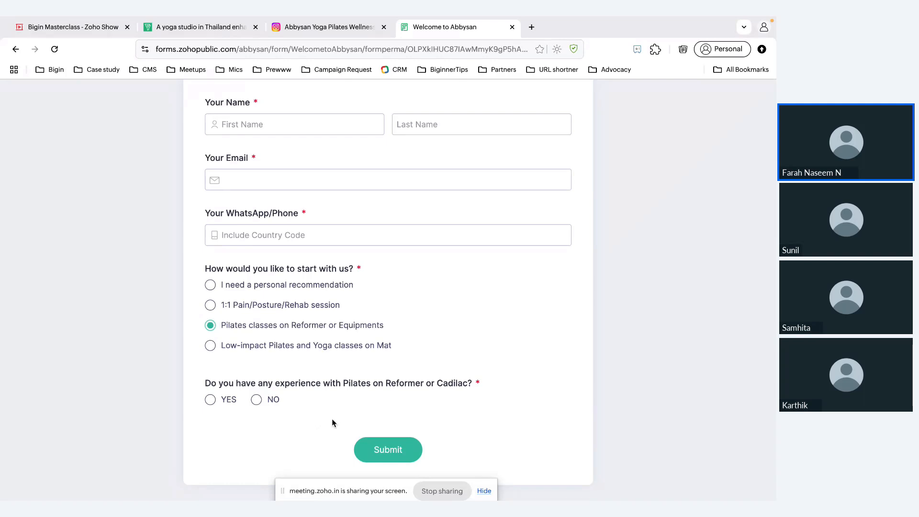
left_click(86, 21)
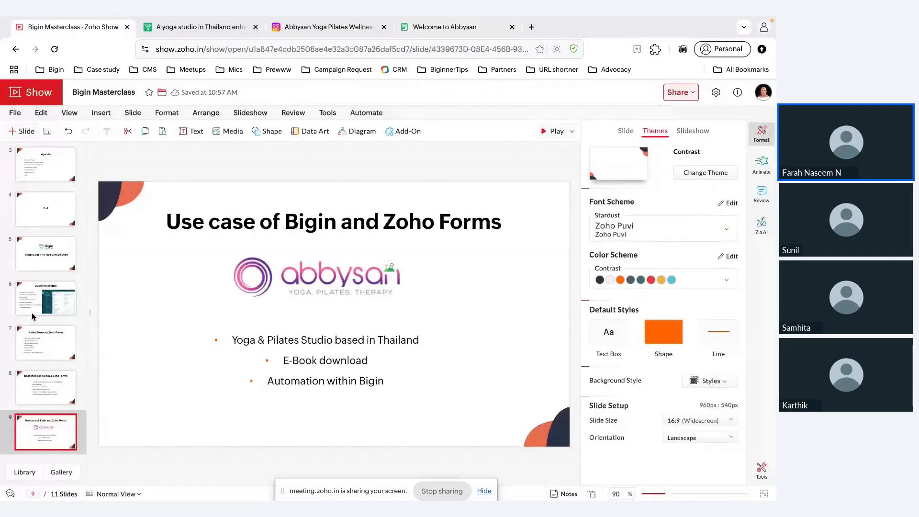
Go to slide 11, Bigin Demo, then switch to Bigin's Sales Pipeline board
scroll(44, 372, "down", 3)
left_click(45, 374)
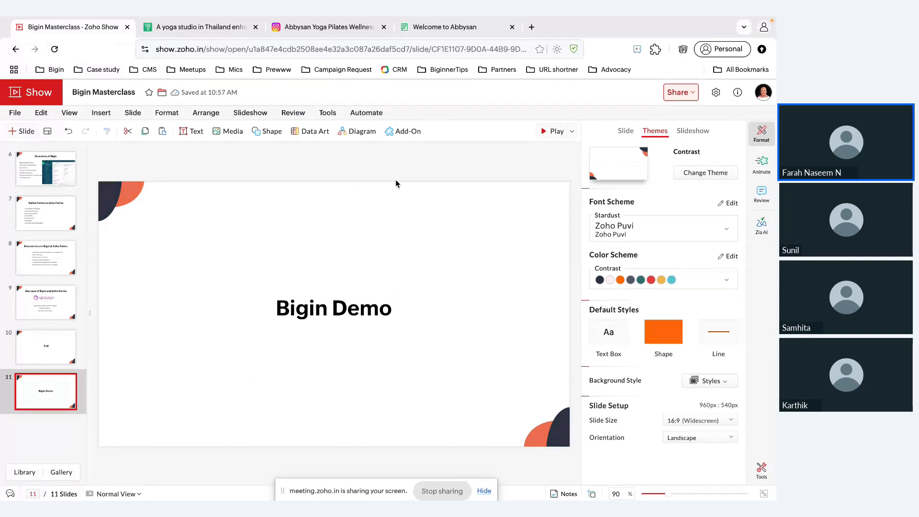
key("alt+Tab")
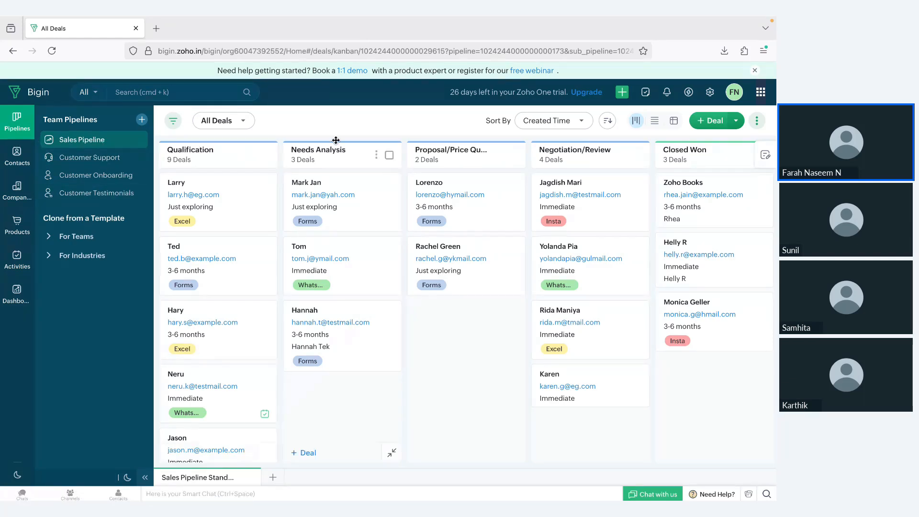
Move the Ted deal from Qualification into Proposal/Price Quote
scroll(483, 192, "right", 4)
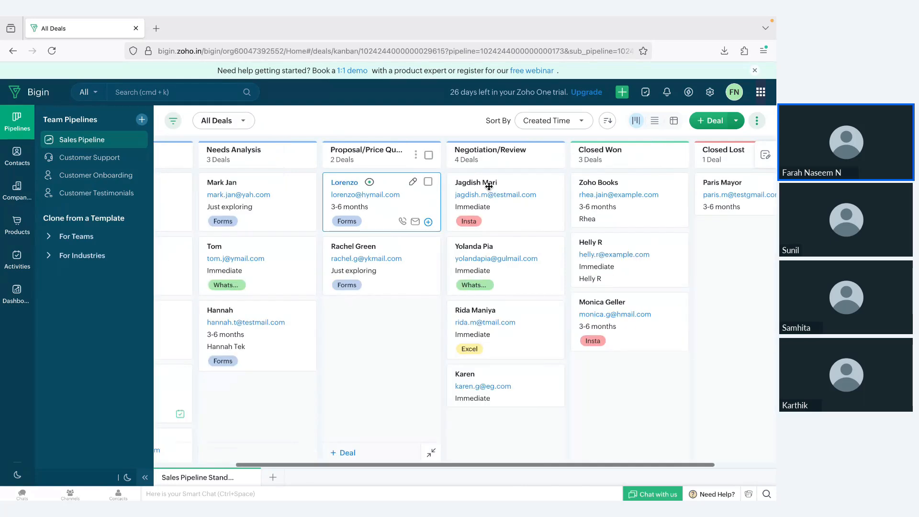
scroll(387, 342, "left", 4)
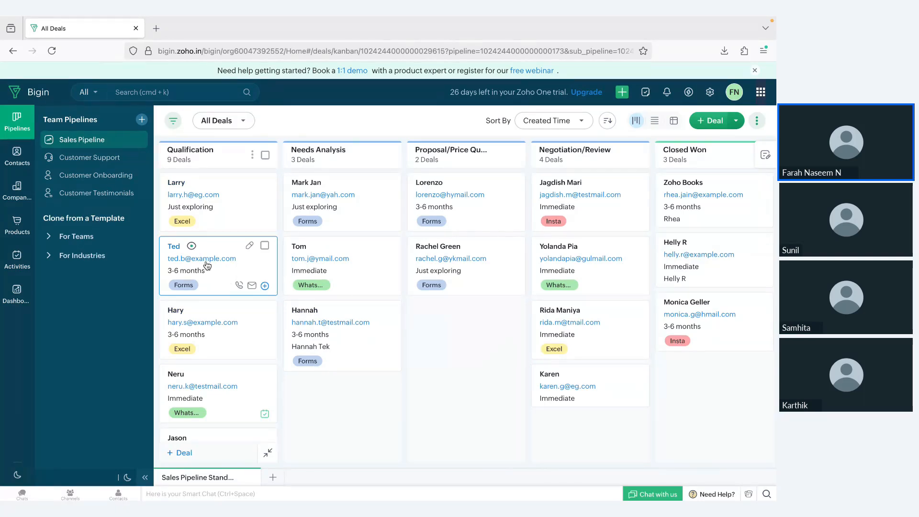
left_click_drag(207, 265, 451, 335)
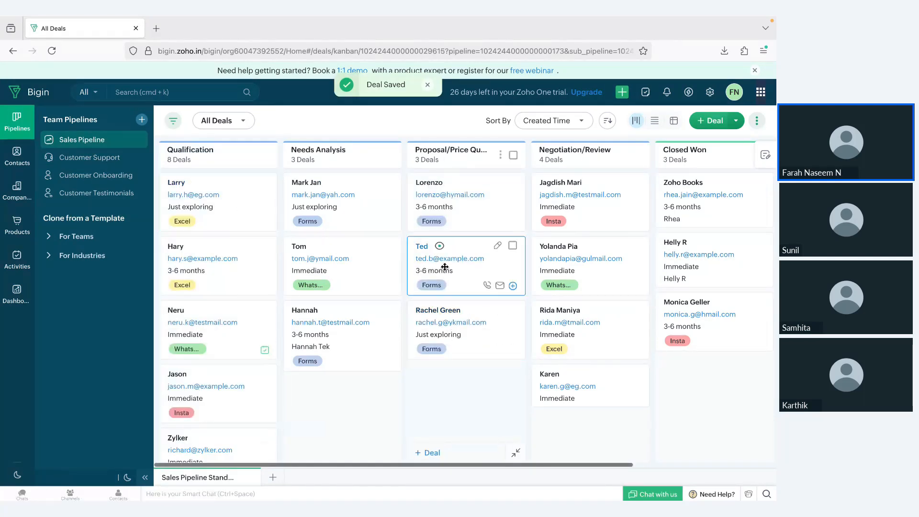
View the Customer Support and Customer Onboarding pipelines, then go back to Sales Pipeline
scroll(445, 267, "right", 5)
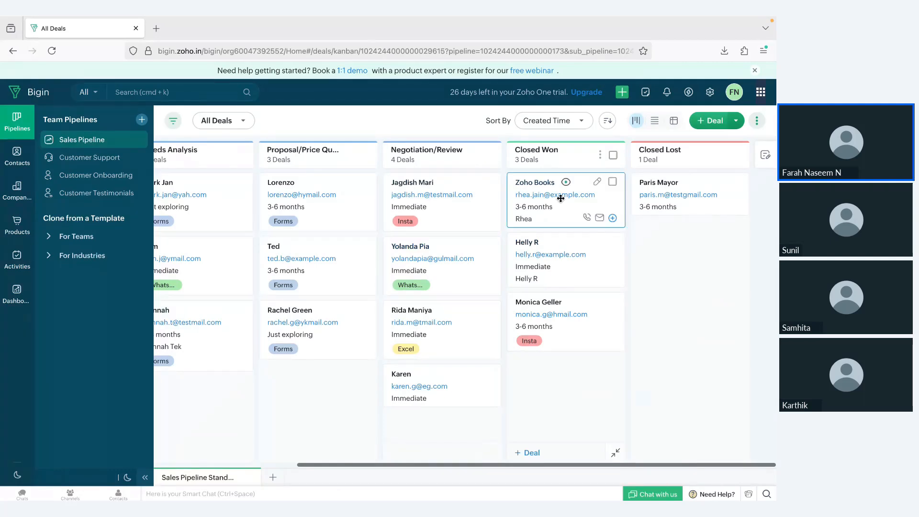
left_click(107, 157)
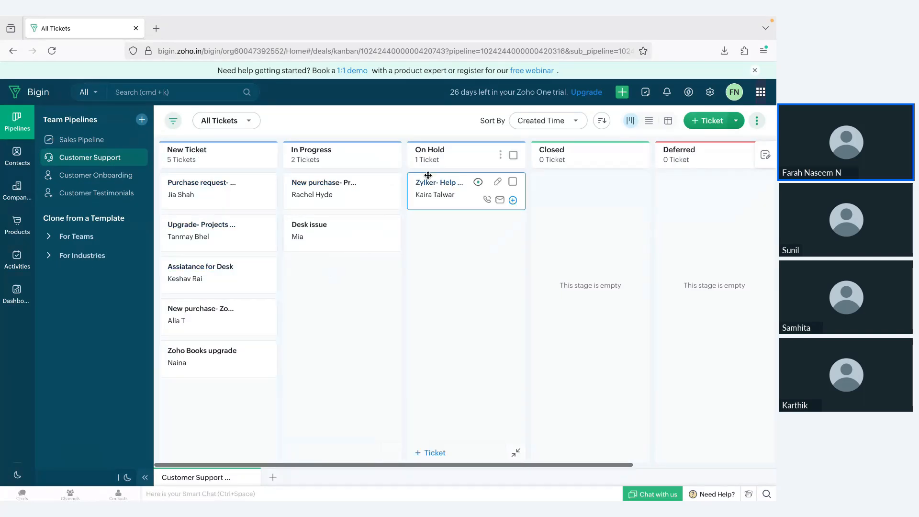
left_click(68, 177)
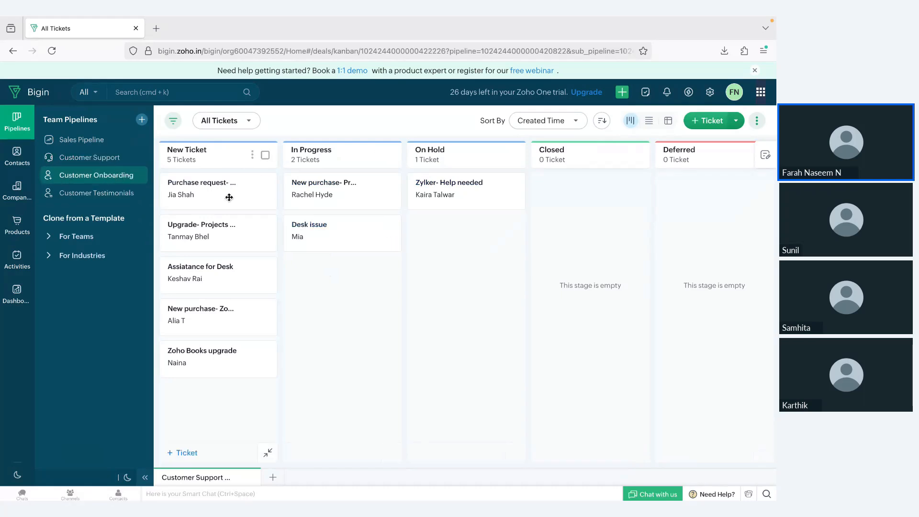
left_click(70, 144)
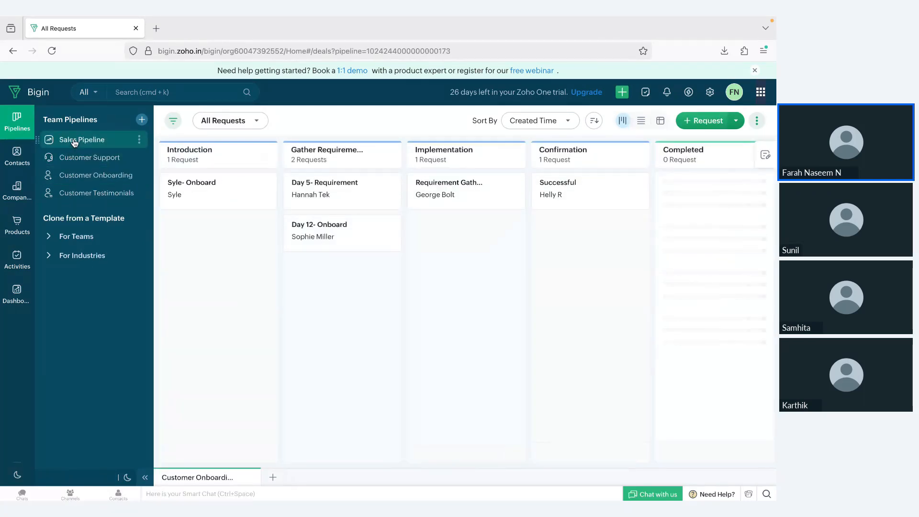
Check the Sales Pipeline's permissions without changing them, then go to All Contacts
left_click(140, 140)
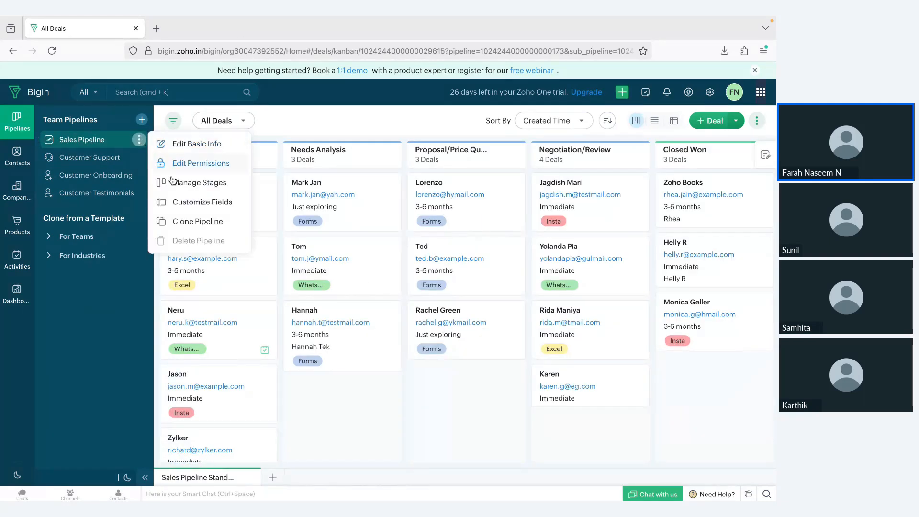
left_click(193, 164)
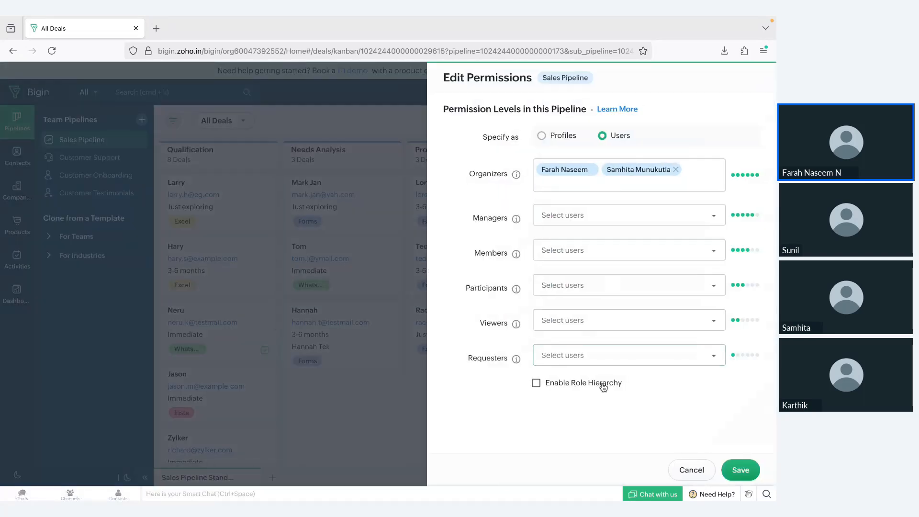
left_click(684, 471)
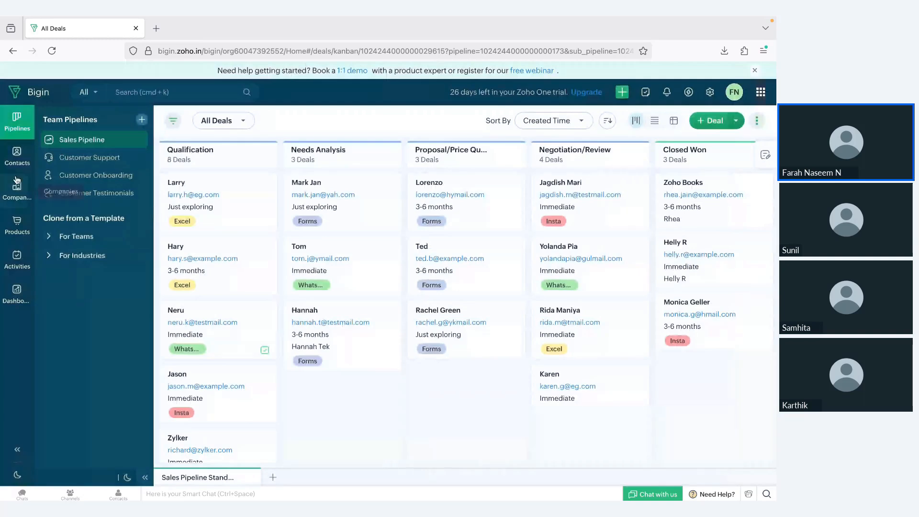
left_click(17, 154)
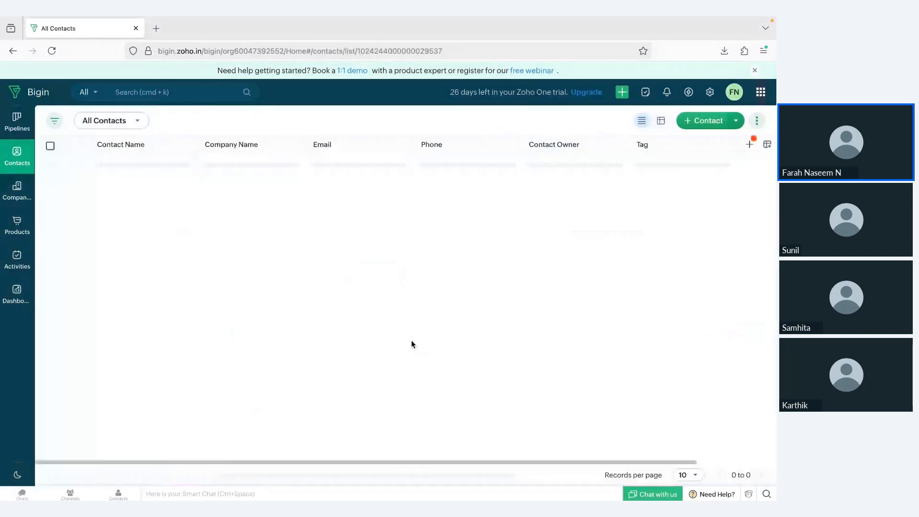
Browse the Companies and Products pages, then the Activities calendar
left_click(16, 199)
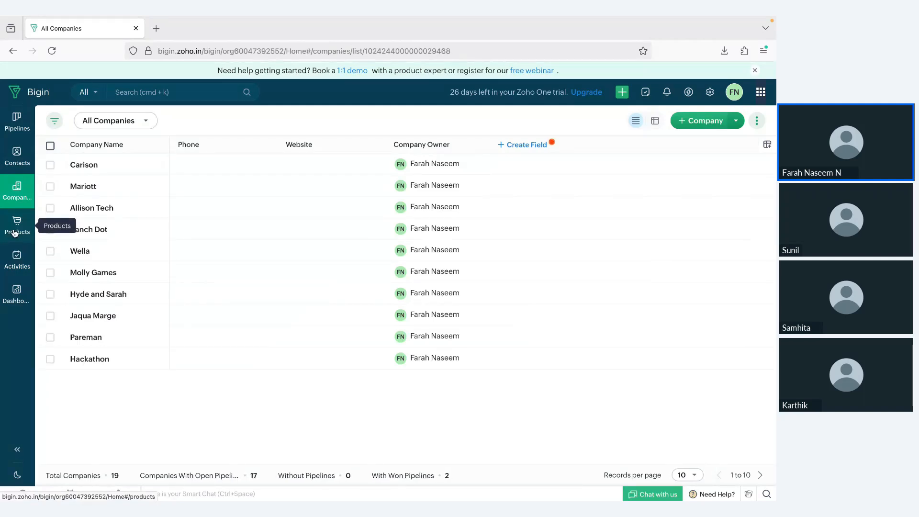
left_click(15, 233)
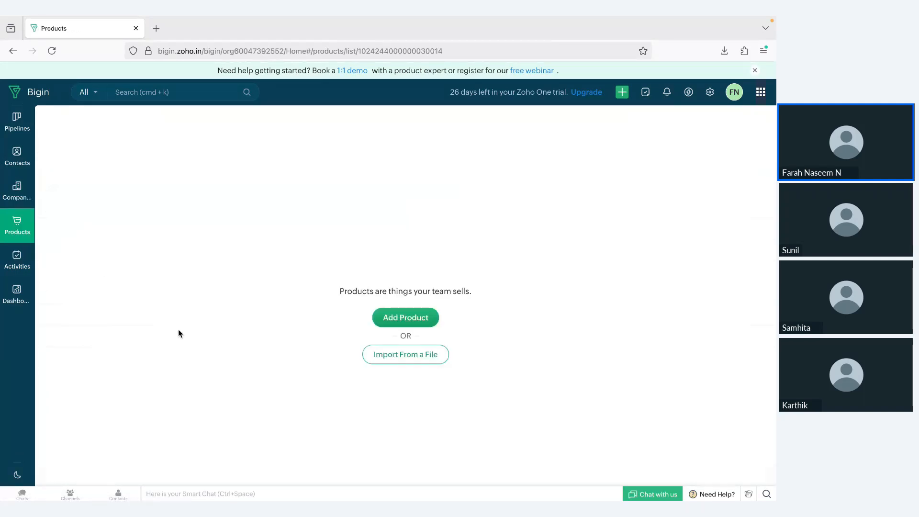
left_click(17, 258)
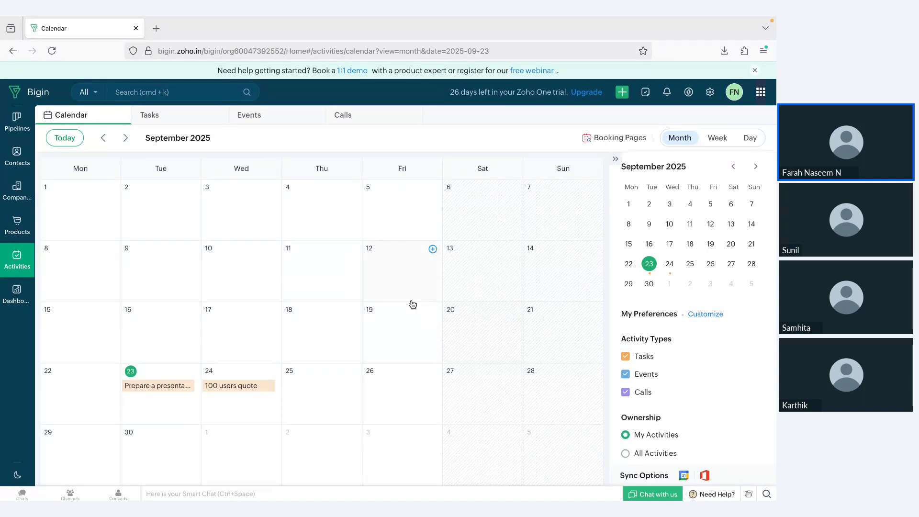
Preview the add-activity options for Fri 12, view Tasks, then open the Pipelines Dashboard
left_click(432, 249)
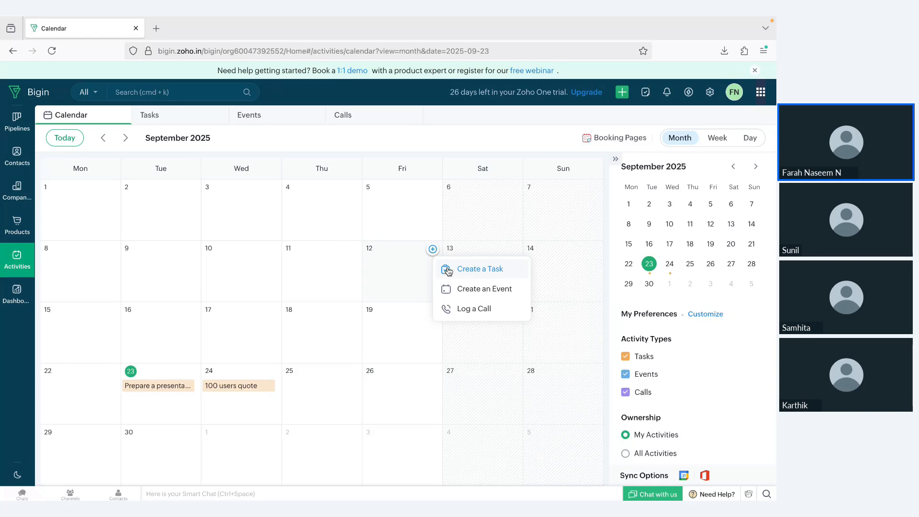
left_click(171, 121)
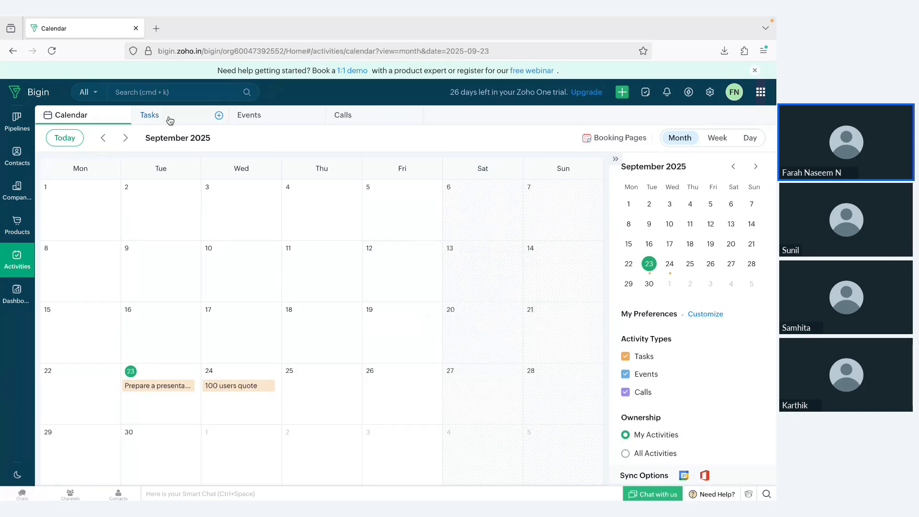
left_click(170, 120)
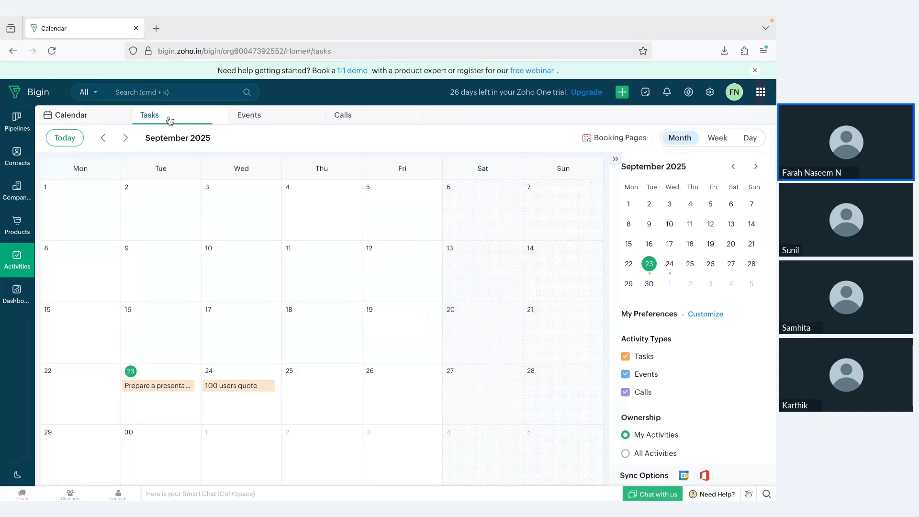
left_click(12, 295)
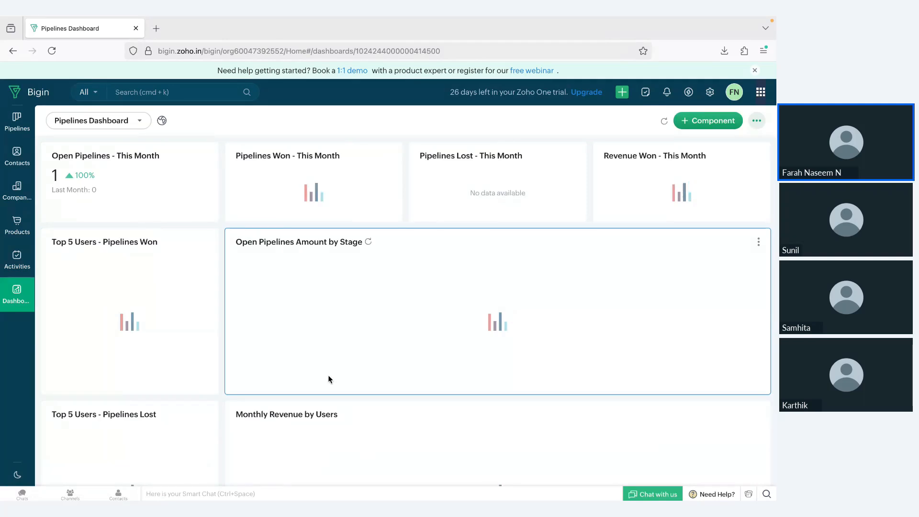
Preview adding a Target Meter dashboard component, cancel it, and return to the Sales Pipeline board
scroll(334, 371, "down", 2)
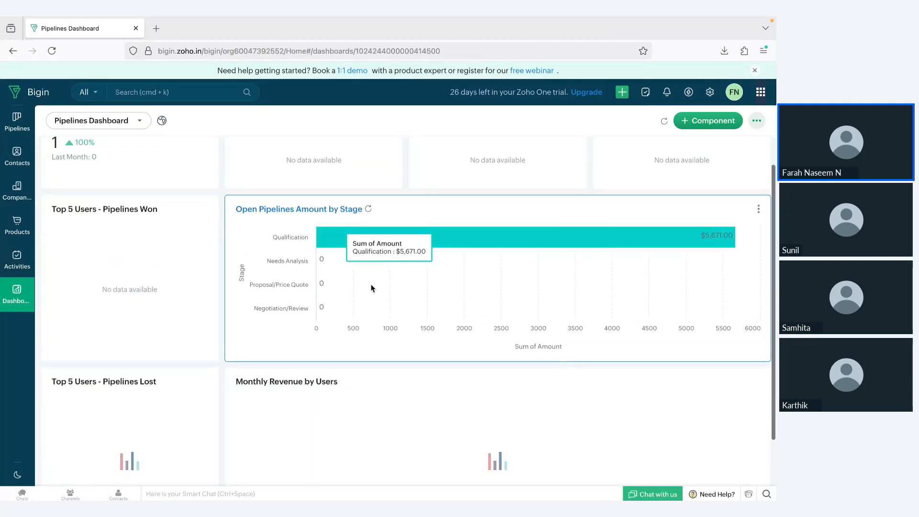
scroll(371, 284, "down", 2)
scroll(371, 285, "up", 3)
left_click(699, 121)
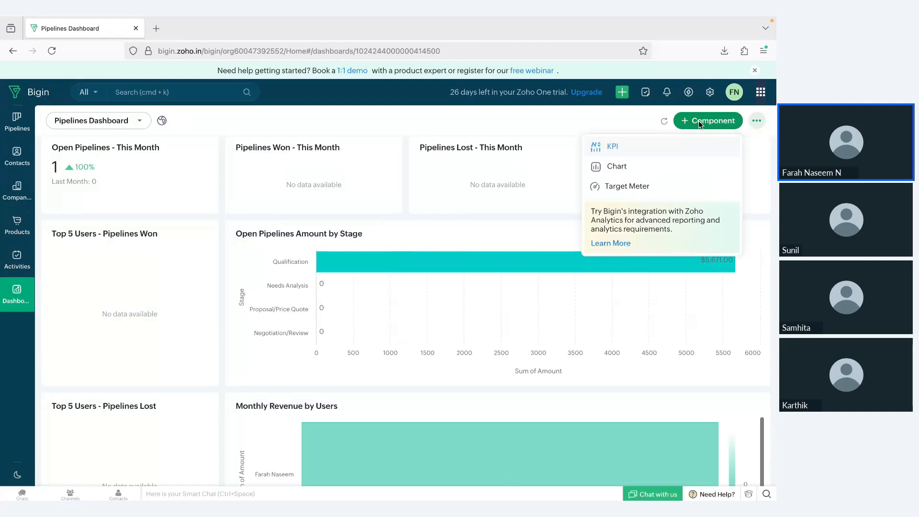
left_click(611, 190)
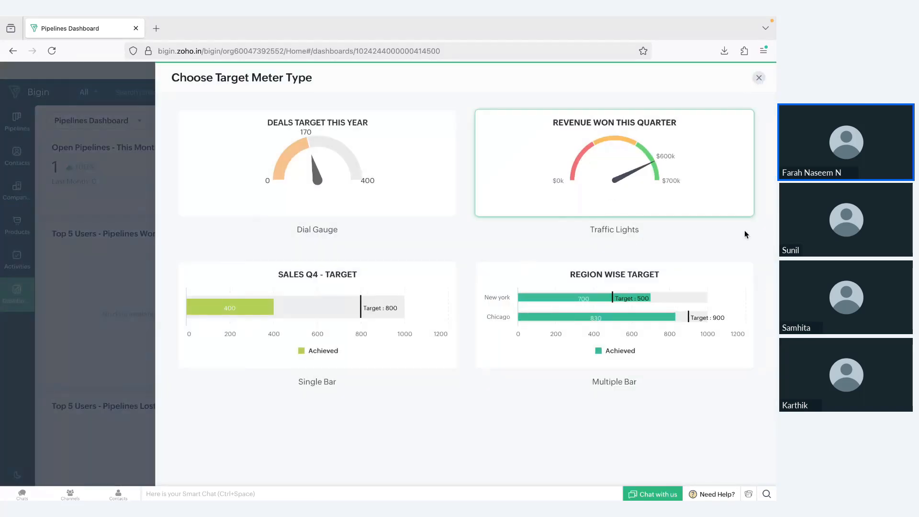
left_click(759, 78)
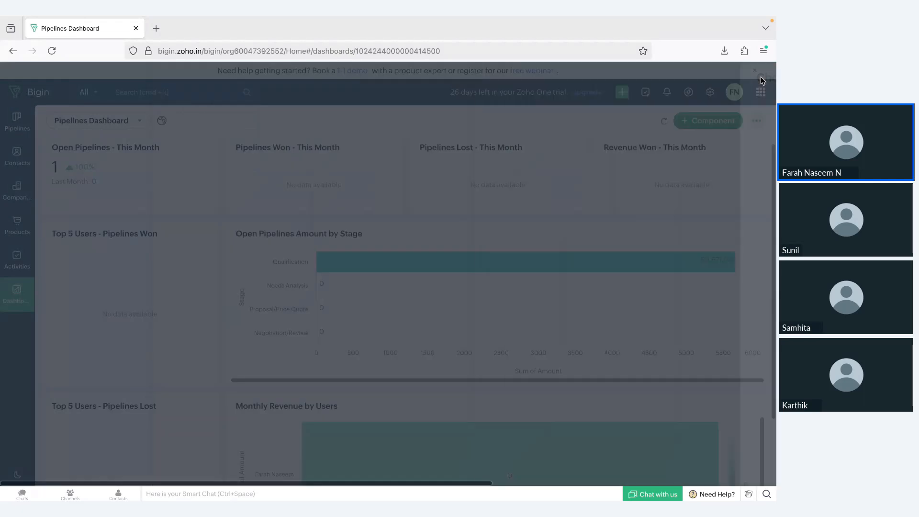
scroll(270, 327, "up", 1)
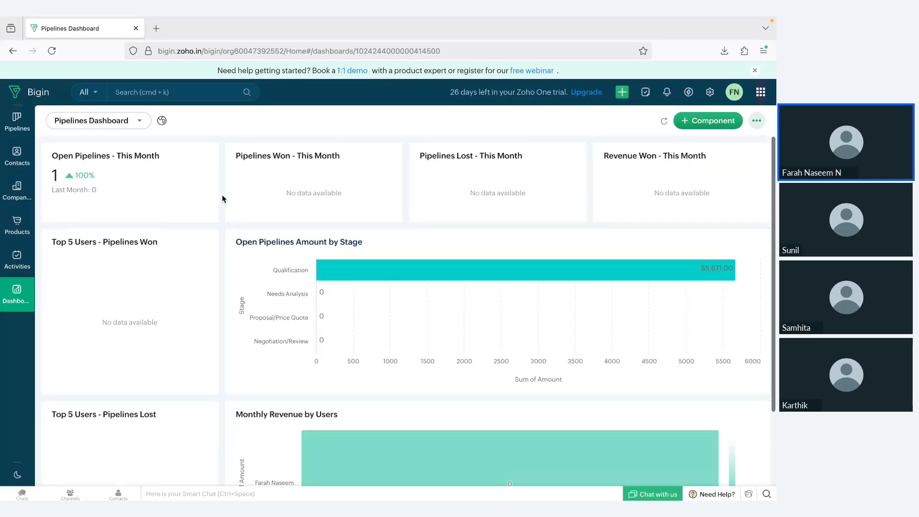
left_click(15, 125)
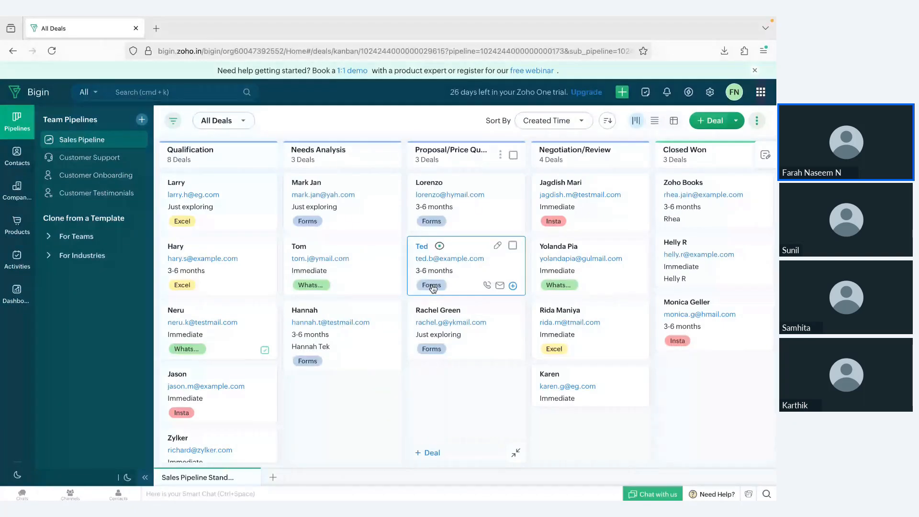
Start a new deal and open its field customisation layout
left_click(703, 124)
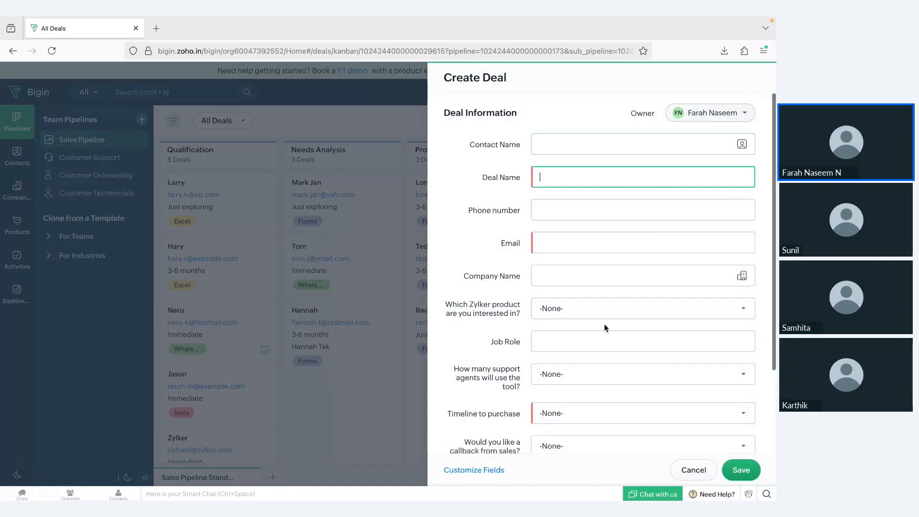
scroll(510, 179, "down", 3)
scroll(509, 180, "up", 3)
scroll(504, 276, "down", 3)
scroll(503, 272, "up", 3)
scroll(511, 385, "down", 1)
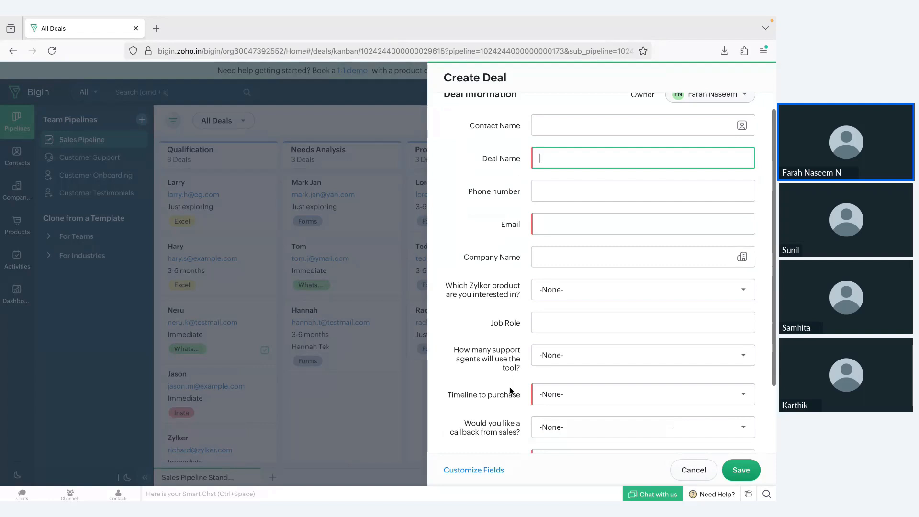
left_click(481, 475)
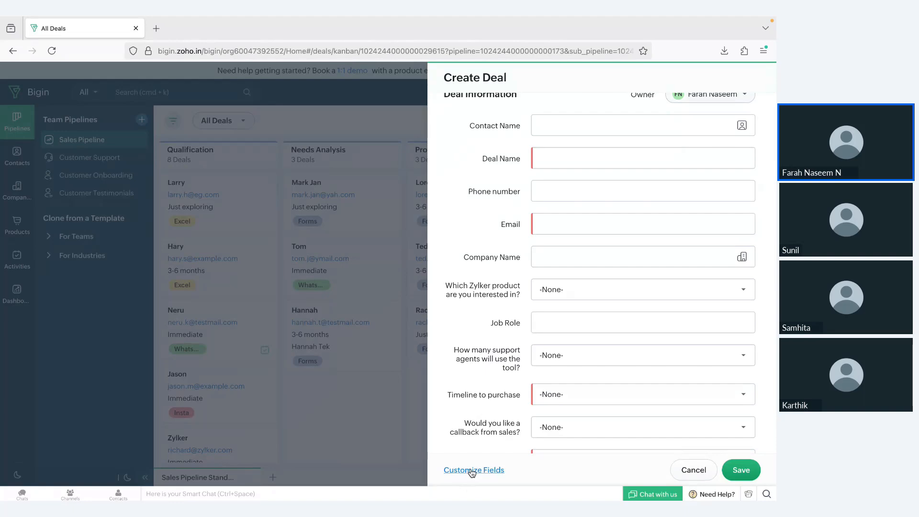
left_click(472, 472)
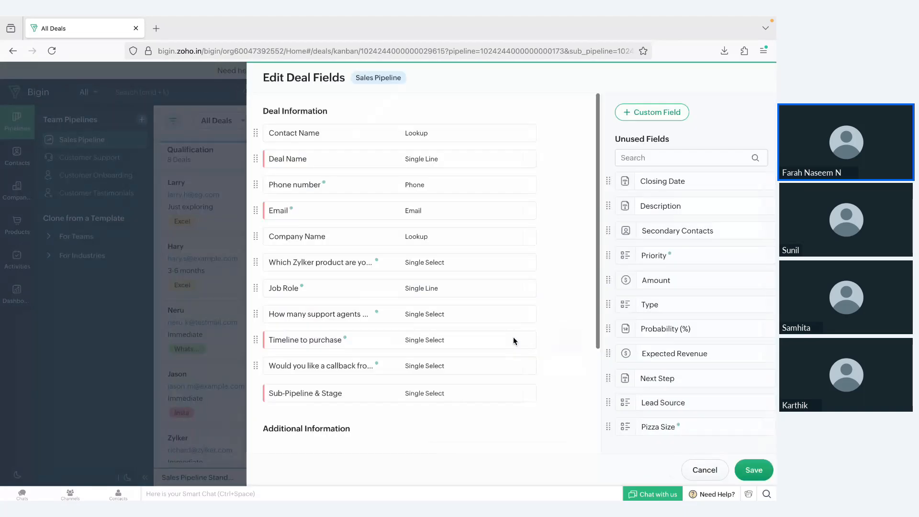
scroll(546, 302, "down", 3)
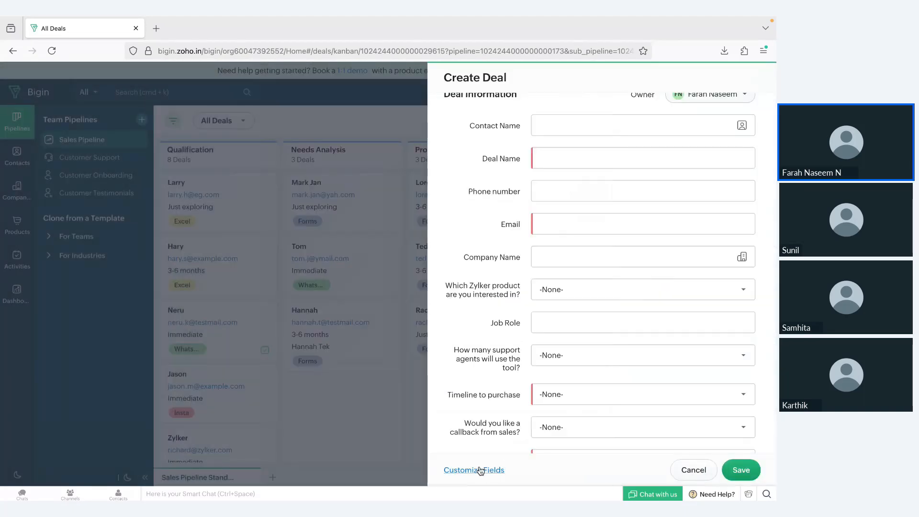
left_click(480, 471)
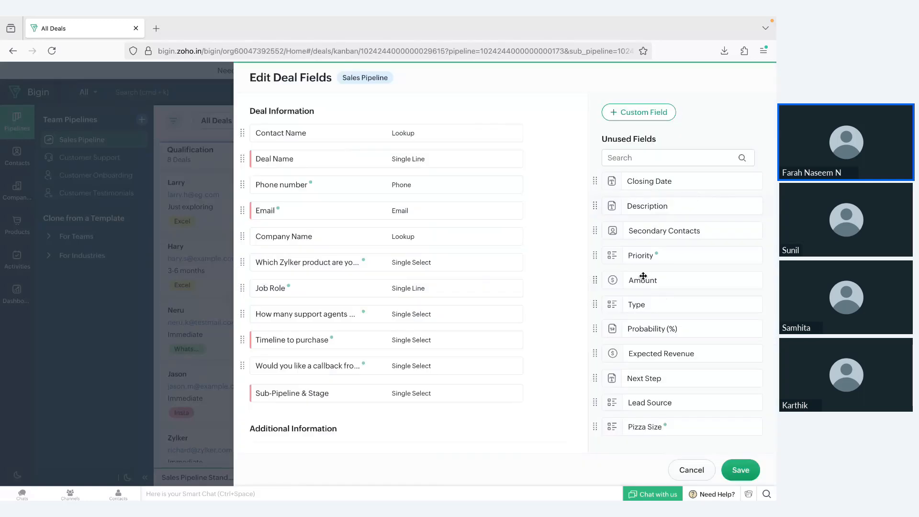
Browse the field types for a new custom field, then discard it
left_click(638, 113)
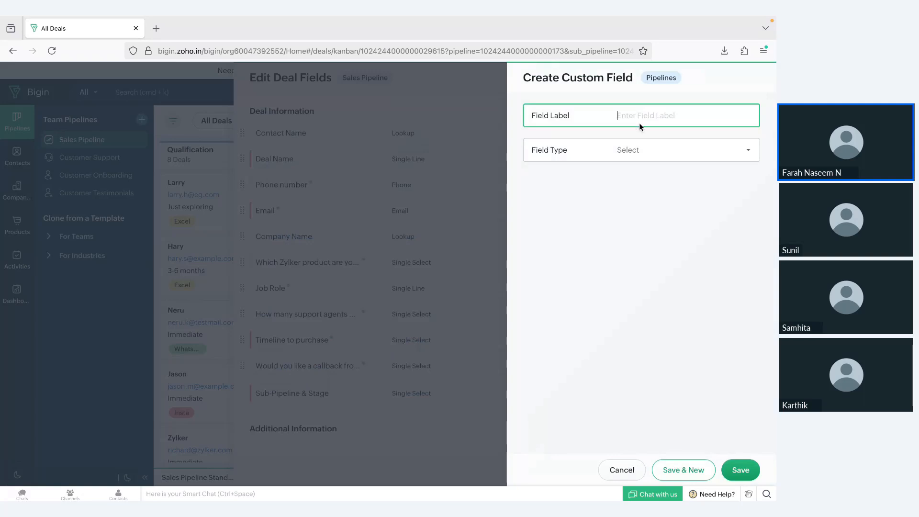
left_click(644, 153)
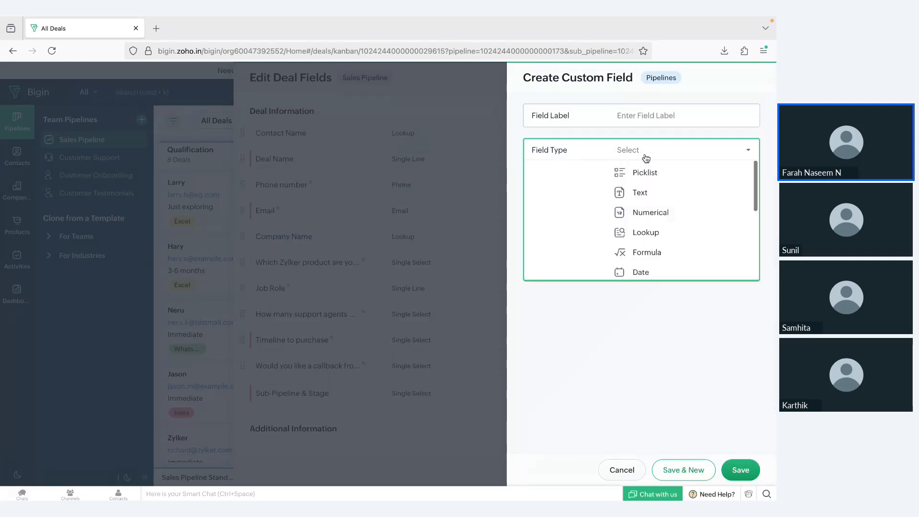
scroll(652, 254, "down", 3)
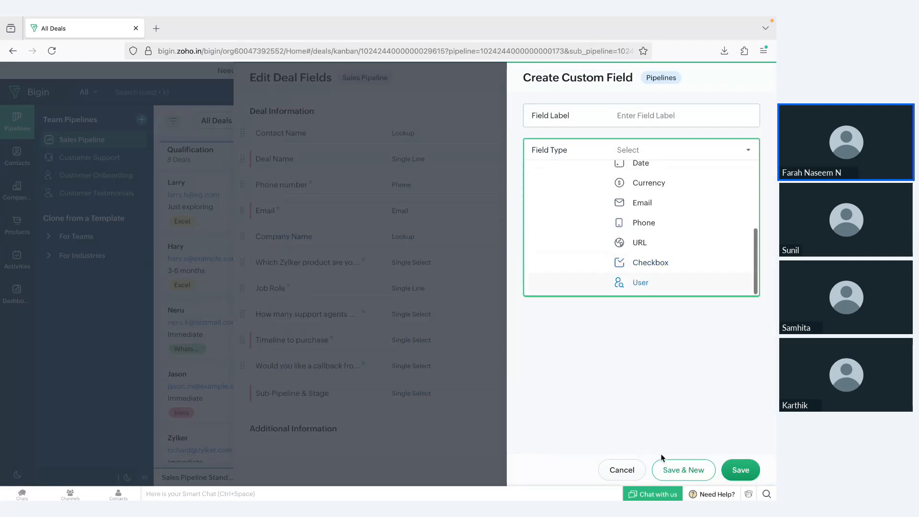
left_click(621, 470)
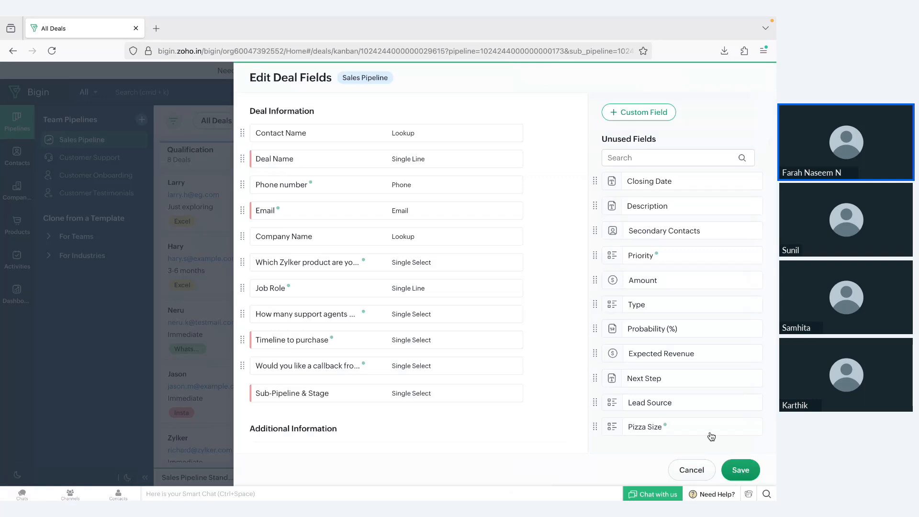
left_click_drag(626, 241, 663, 232)
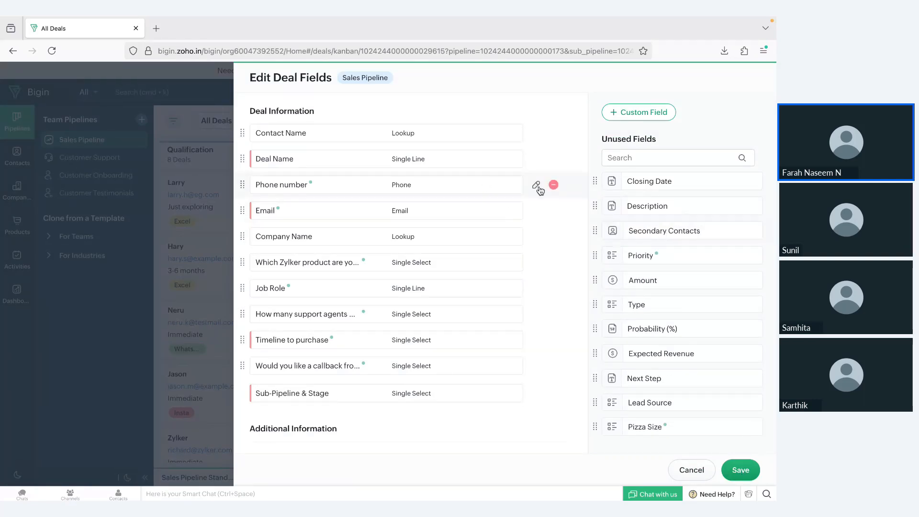
Relabel the Phone number field Mobile with length 10, disallow duplicates, and save
left_click(536, 186)
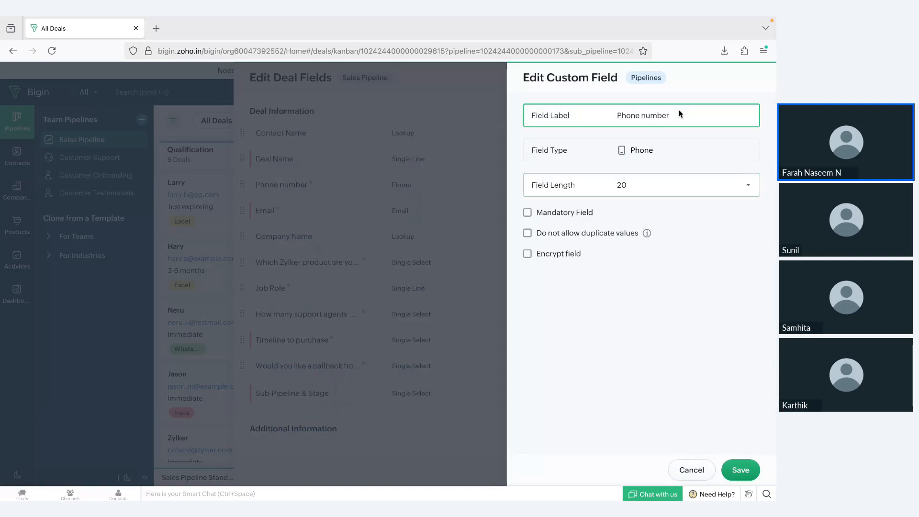
left_click_drag(663, 113, 539, 113)
type("Mo")
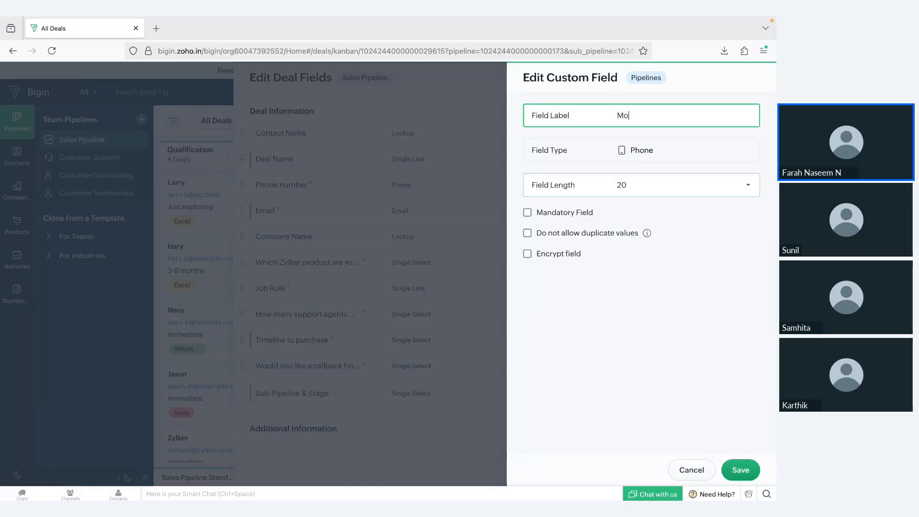
type("bile")
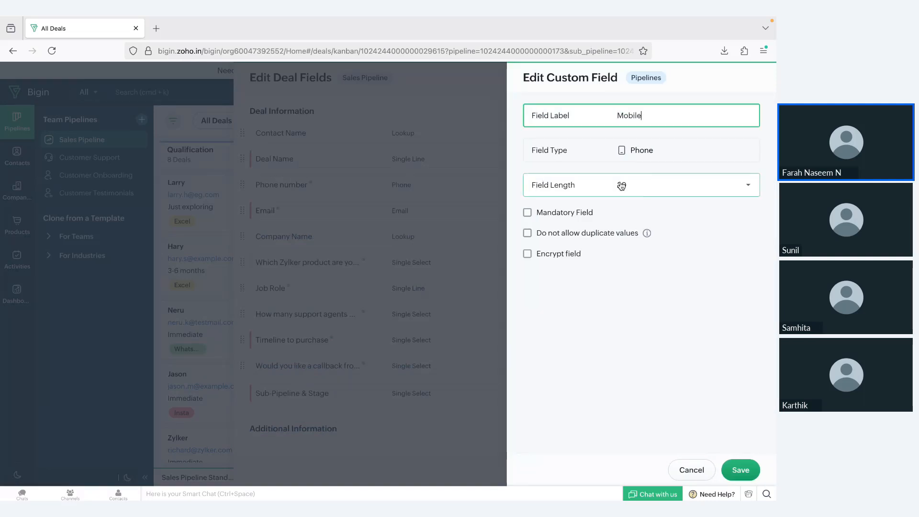
left_click(665, 191)
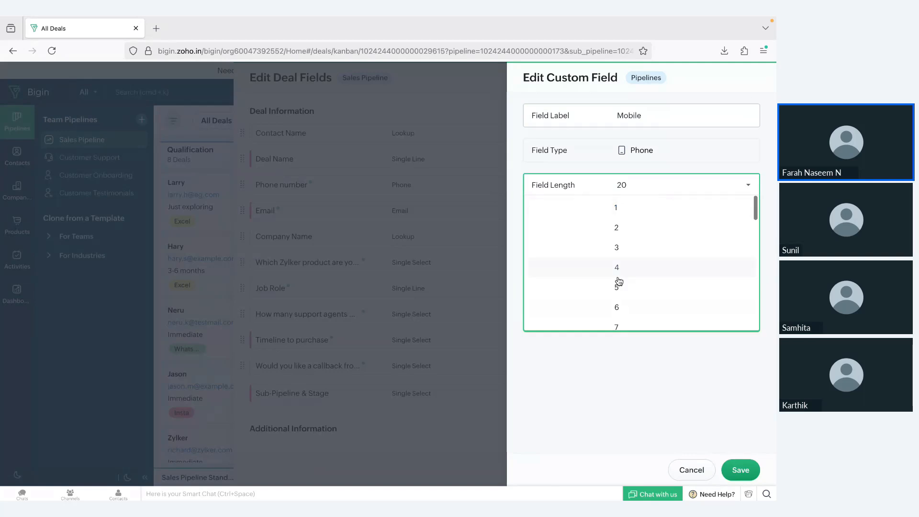
scroll(618, 309, "down", 2)
scroll(620, 310, "down", 1)
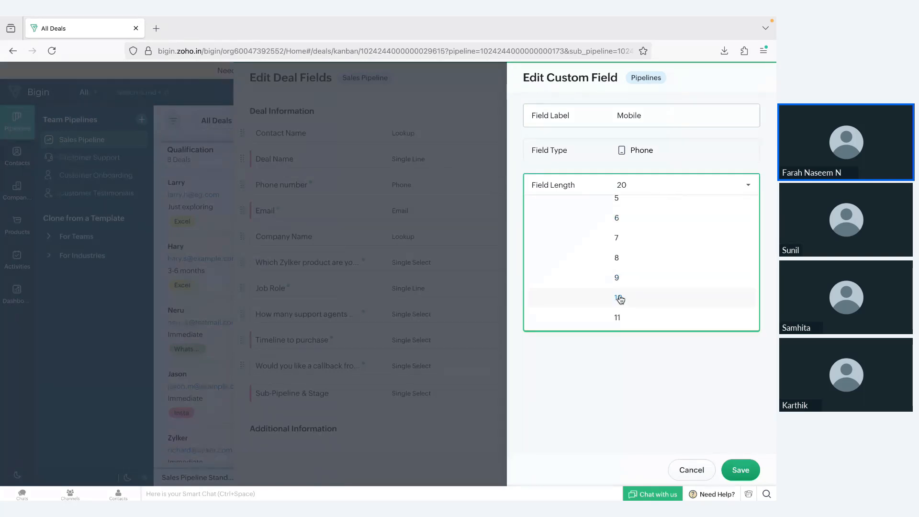
left_click(619, 298)
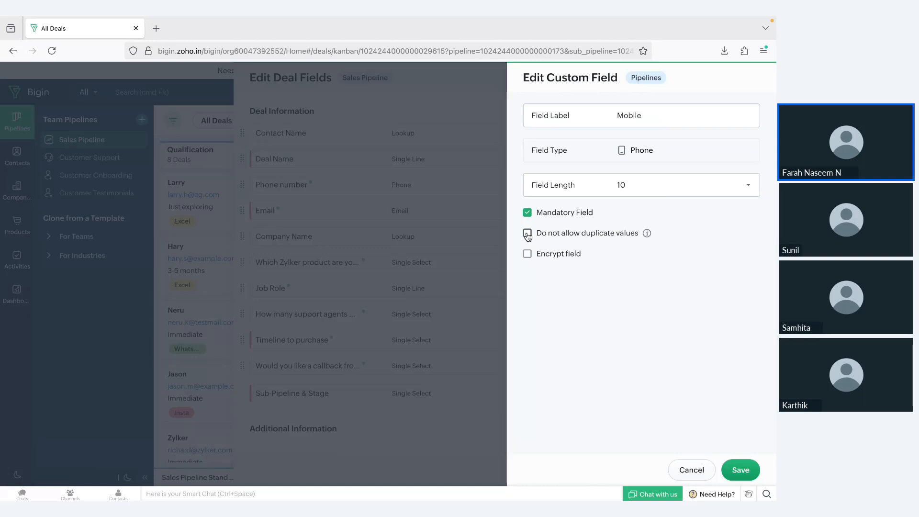
left_click(528, 234)
left_click(747, 473)
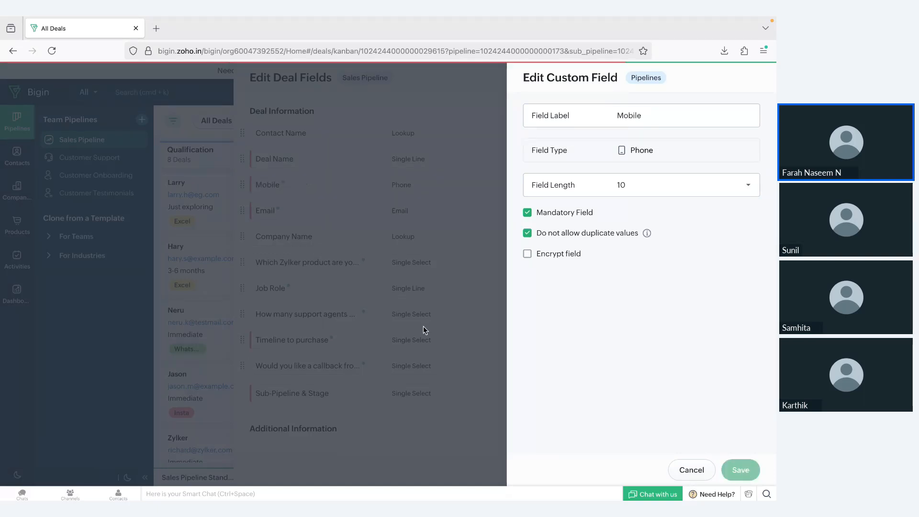
Move the Which Zylker product question above Company Name
scroll(422, 360, "down", 3)
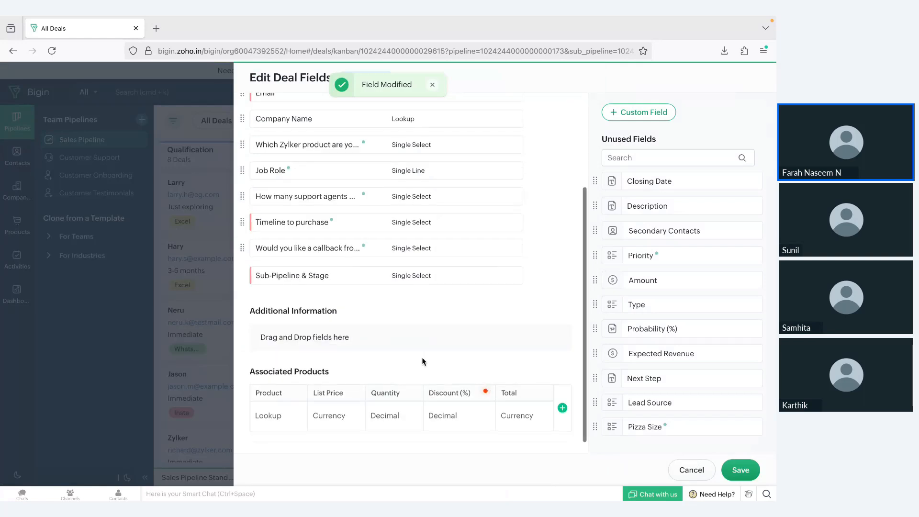
scroll(423, 362, "up", 3)
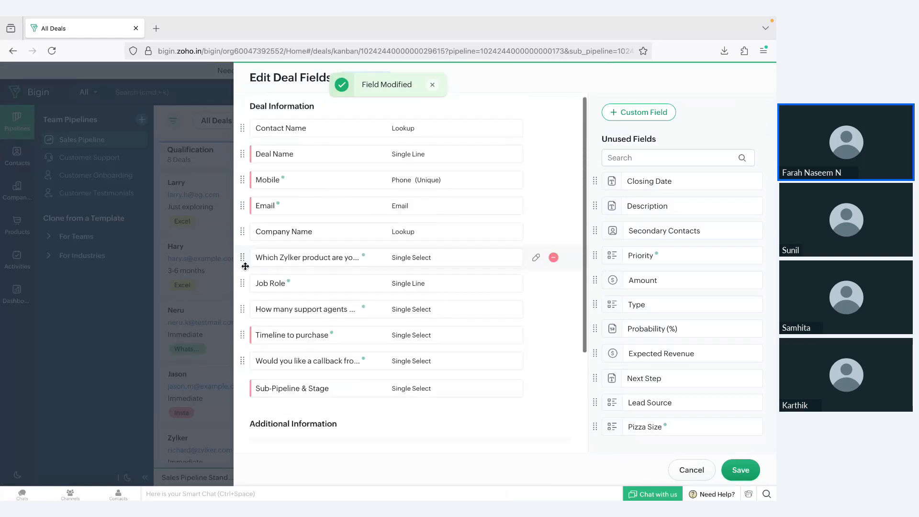
left_click_drag(242, 257, 241, 231)
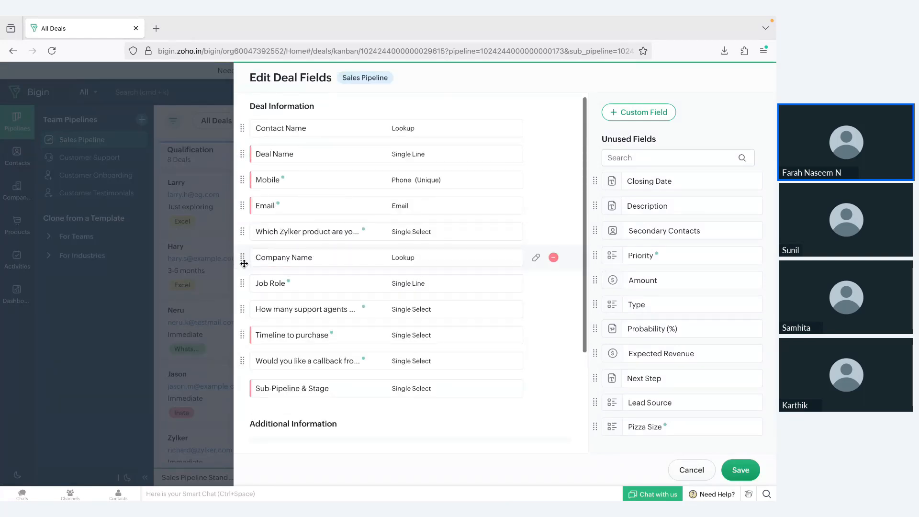
Back in the Create Deal form, link a contact to the new deal
left_click(680, 476)
scroll(588, 314, "down", 2)
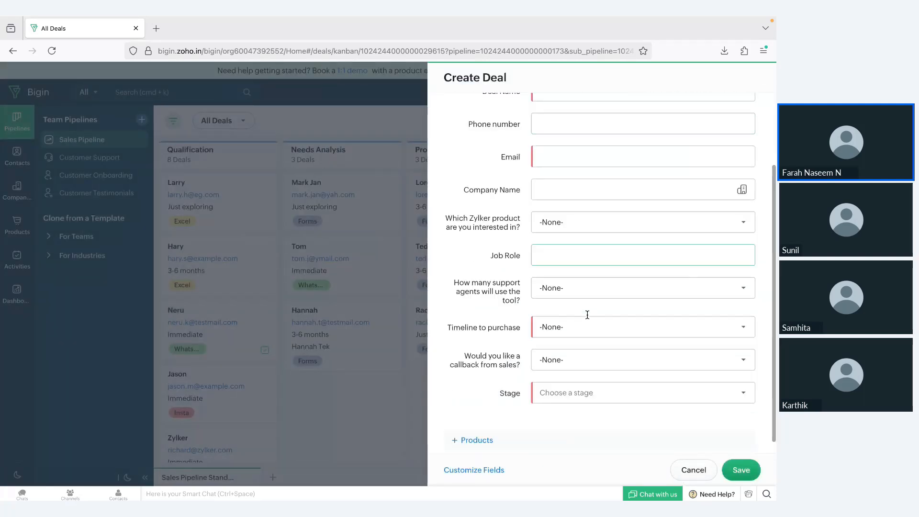
scroll(585, 160, "up", 2)
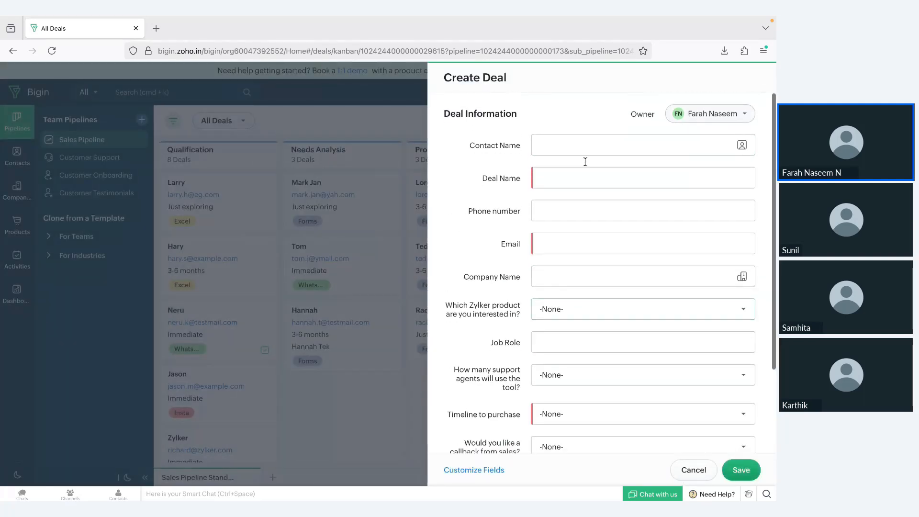
left_click(557, 182)
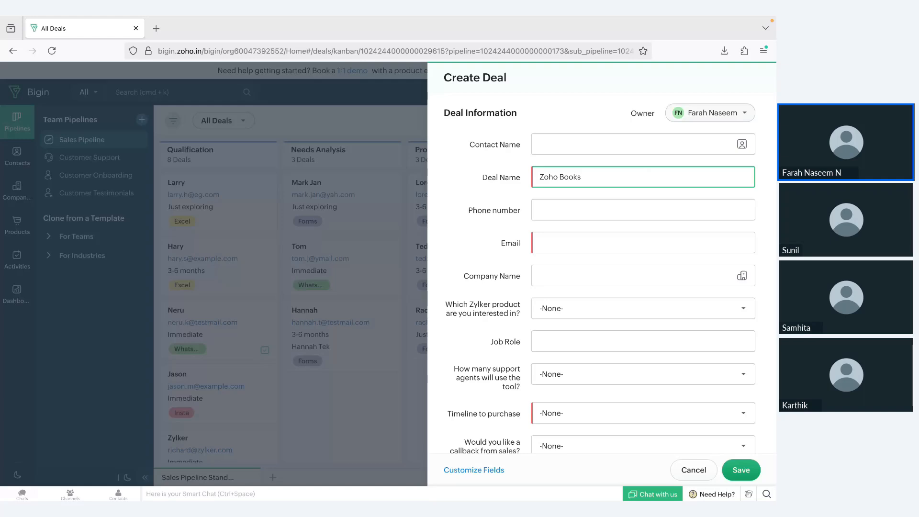
left_click(575, 144)
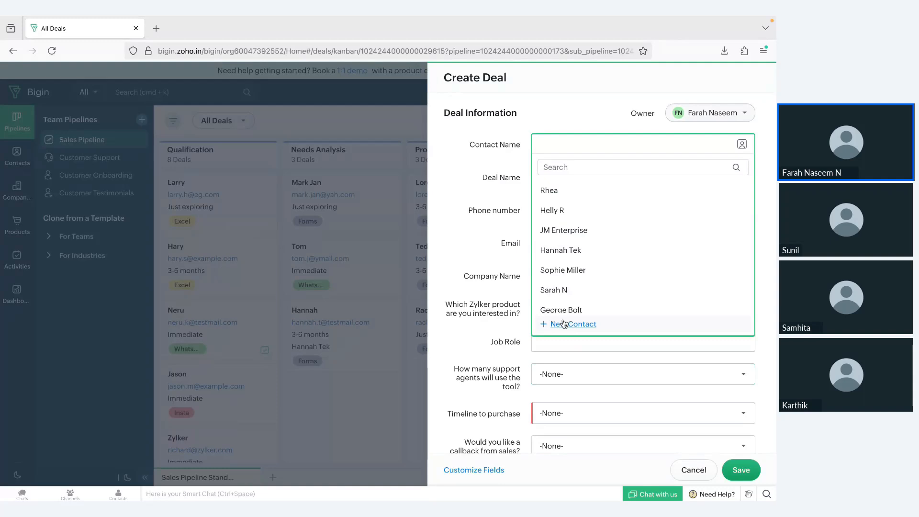
scroll(565, 289, "down", 2)
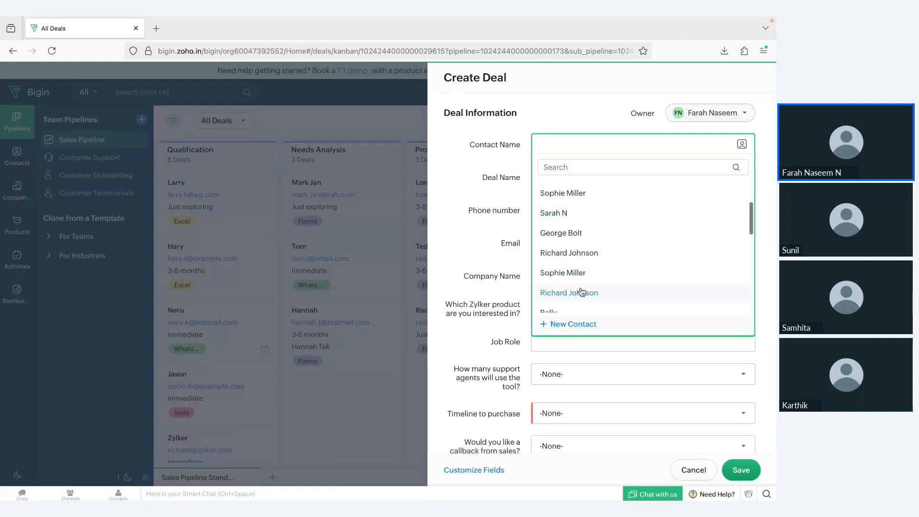
left_click(577, 272)
Step through the Email, Phone and Zylker product fields to Job Role, leaving them unchanged
scroll(570, 322, "down", 1)
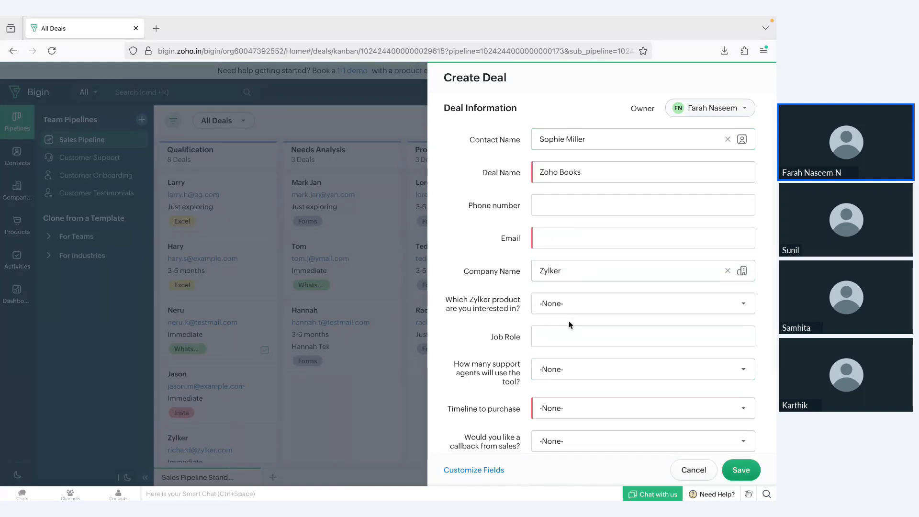
left_click(583, 215)
left_click(574, 188)
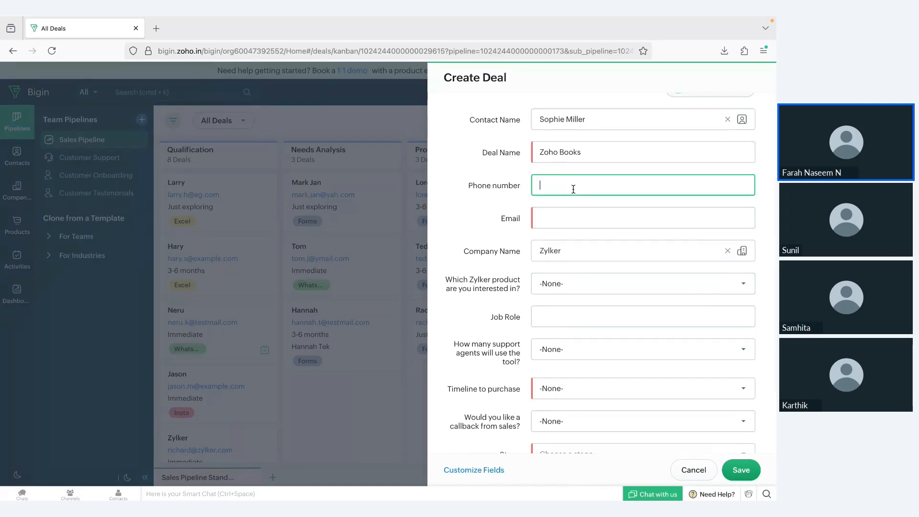
left_click(573, 218)
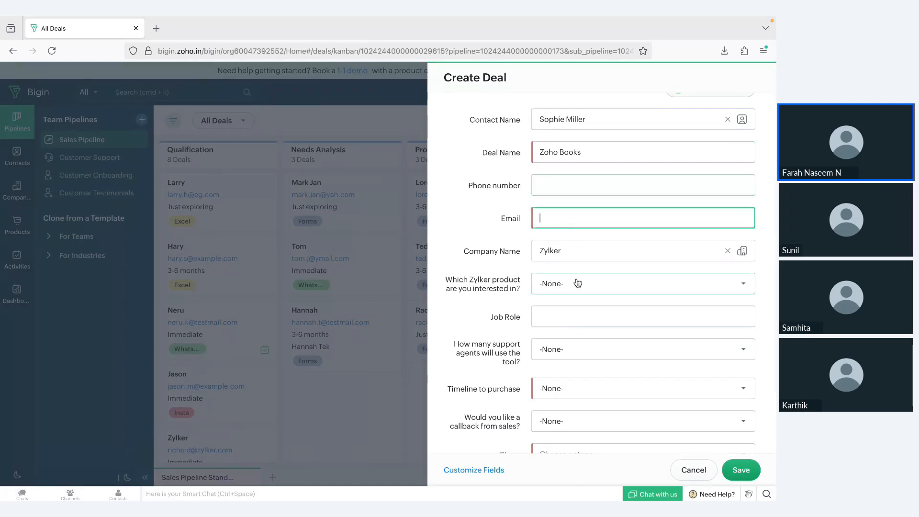
scroll(578, 283, "down", 1)
left_click(567, 259)
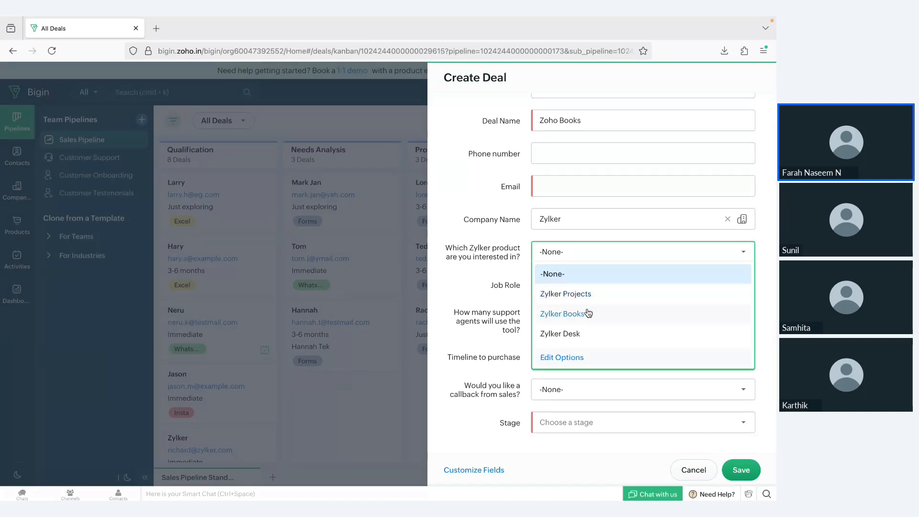
left_click(480, 275)
left_click(581, 283)
scroll(572, 325, "down", 1)
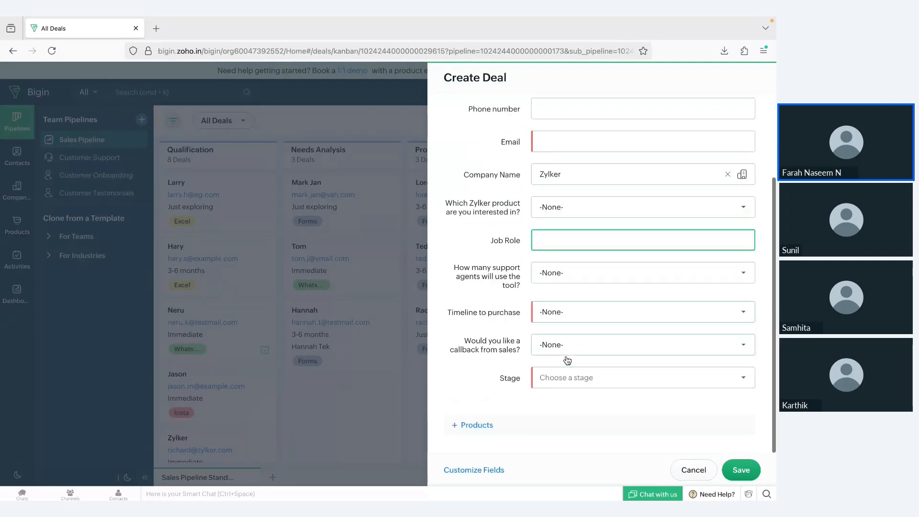
Set Timeline to purchase to 3-6 months
left_click(570, 324)
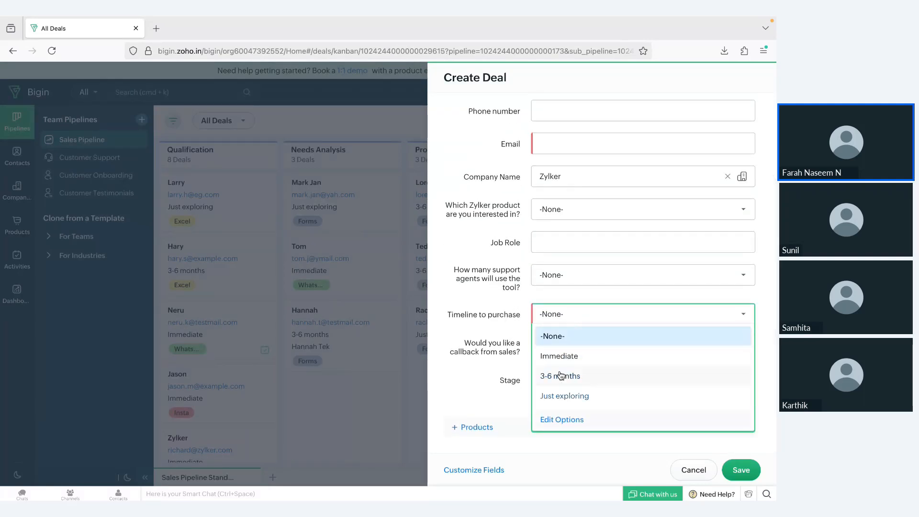
left_click(529, 405)
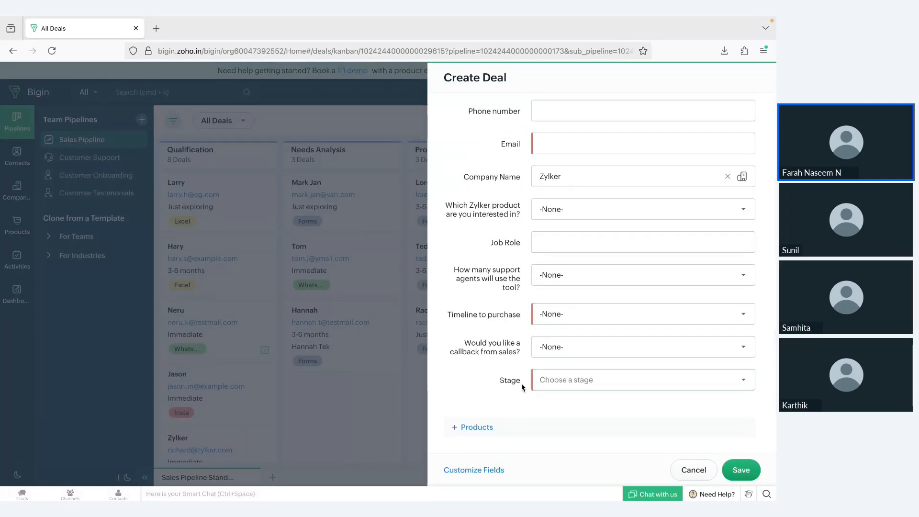
left_click(570, 321)
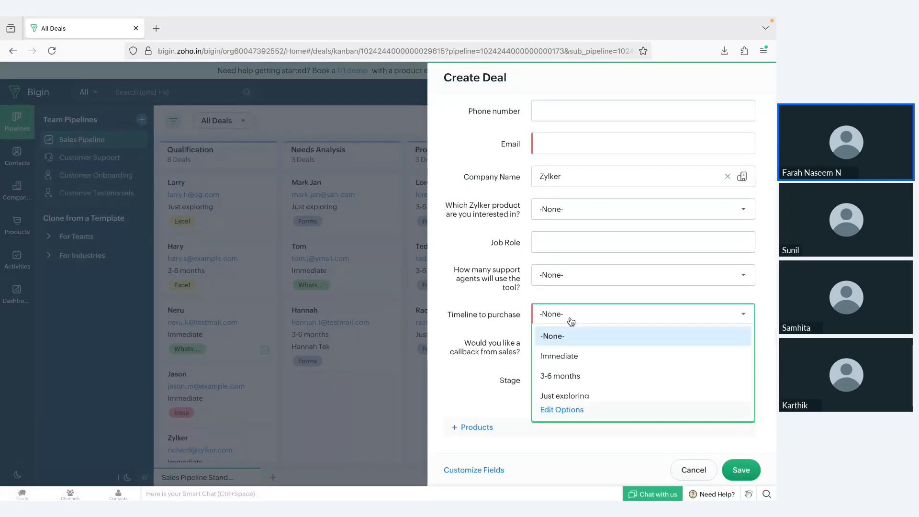
left_click(573, 381)
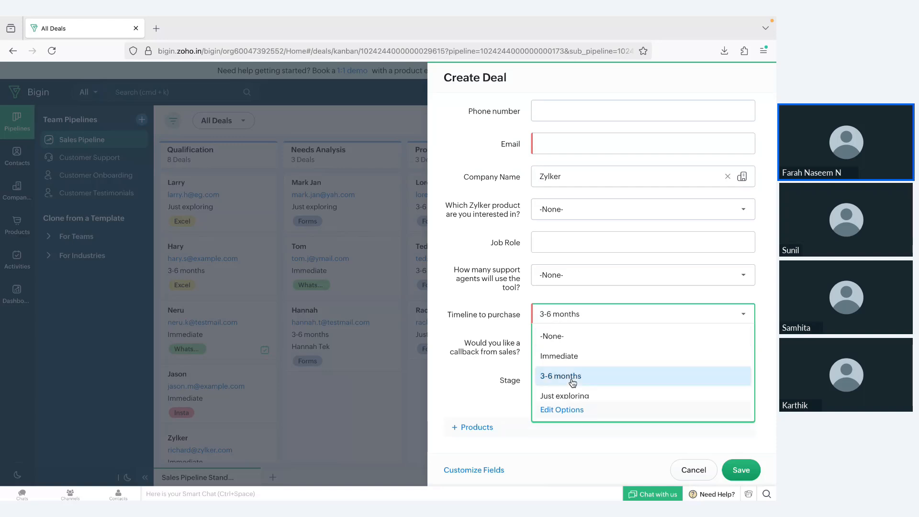
Cancel the unsaved deal and open Settings on Users and Controls
left_click(707, 473)
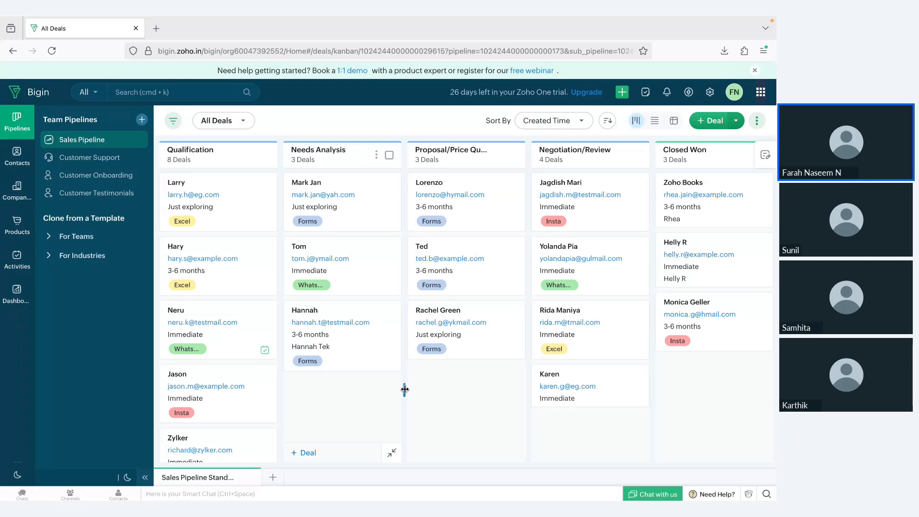
left_click(709, 92)
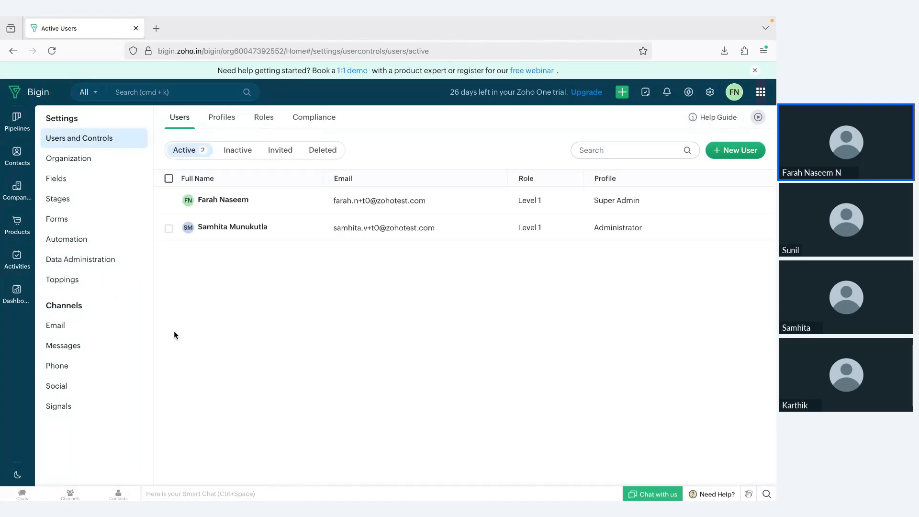
Open Toppings in Settings and scroll through the Built by Bigin integrations
left_click(79, 279)
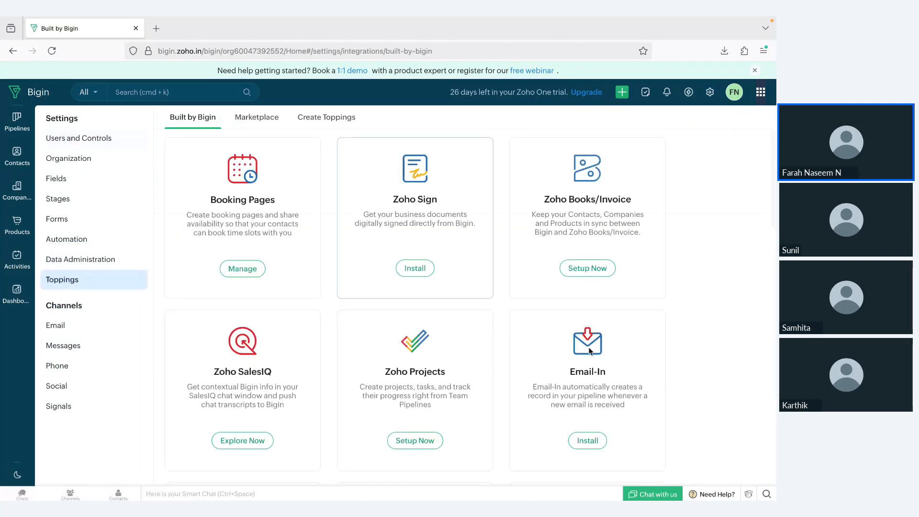
scroll(603, 373, "down", 9)
scroll(602, 374, "down", 3)
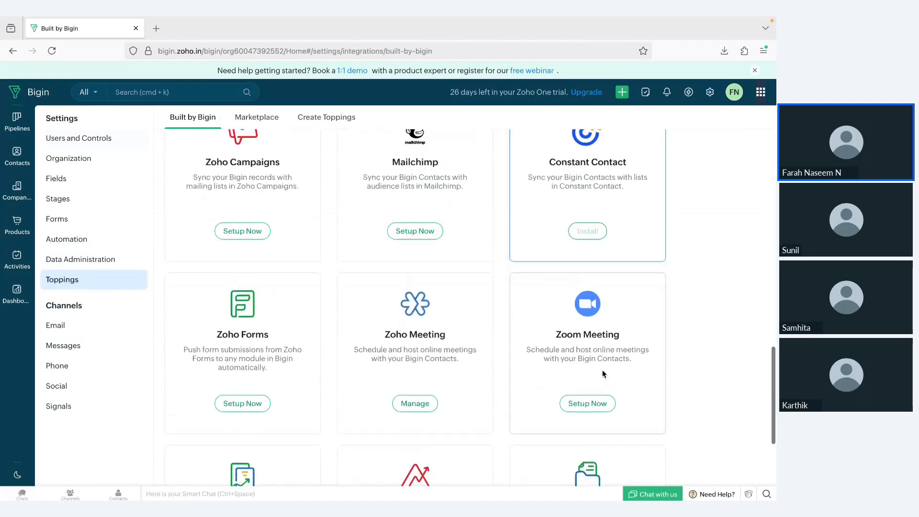
scroll(233, 340, "down", 1)
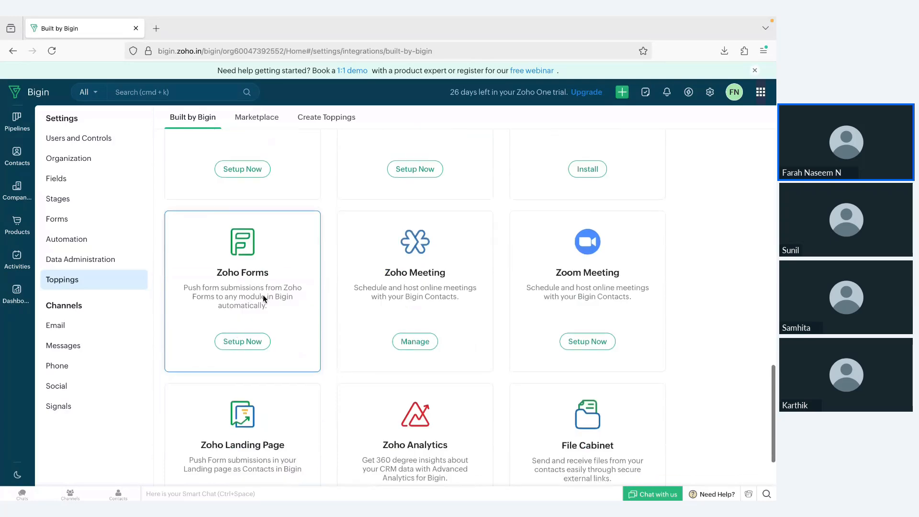
left_click_drag(773, 432, 777, 283)
scroll(715, 345, "up", 6)
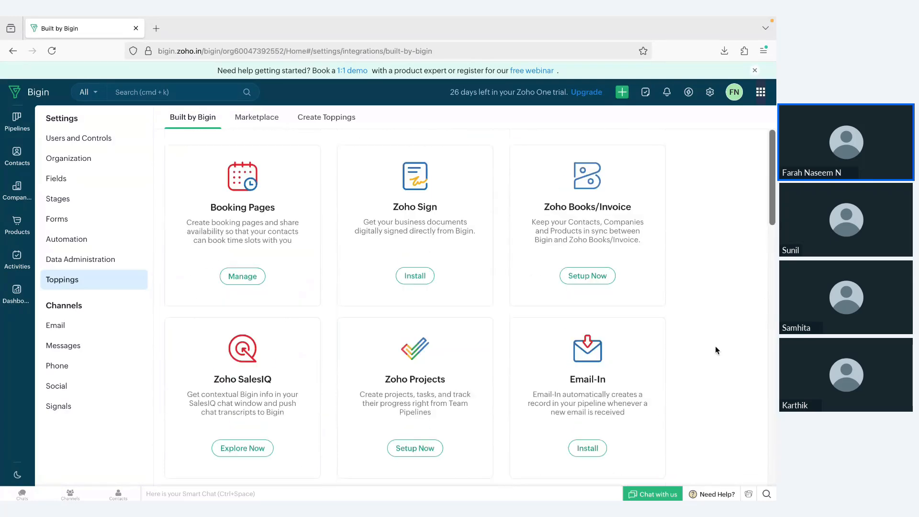
scroll(716, 346, "down", 15)
scroll(716, 340, "up", 6)
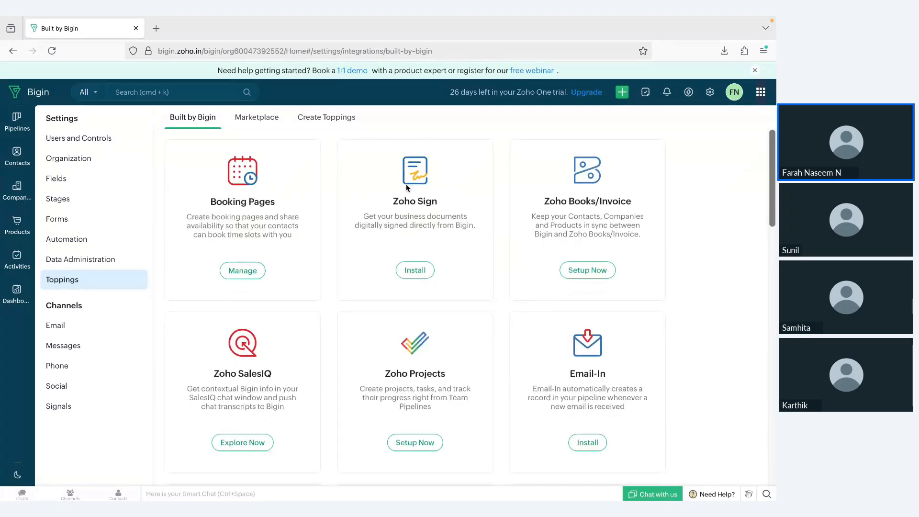
Look at the Marketplace and Create Toppings tabs, then return to Built by Bigin's Zoho Forms
left_click(260, 120)
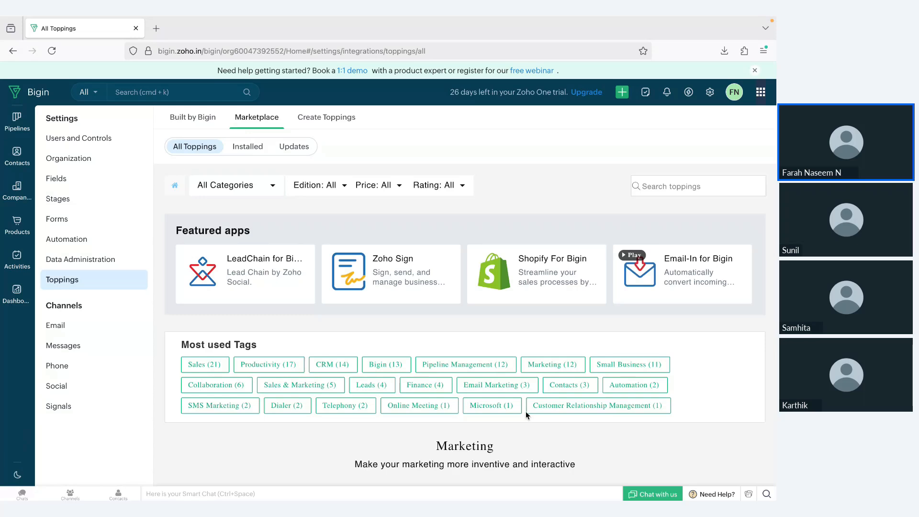
left_click(328, 121)
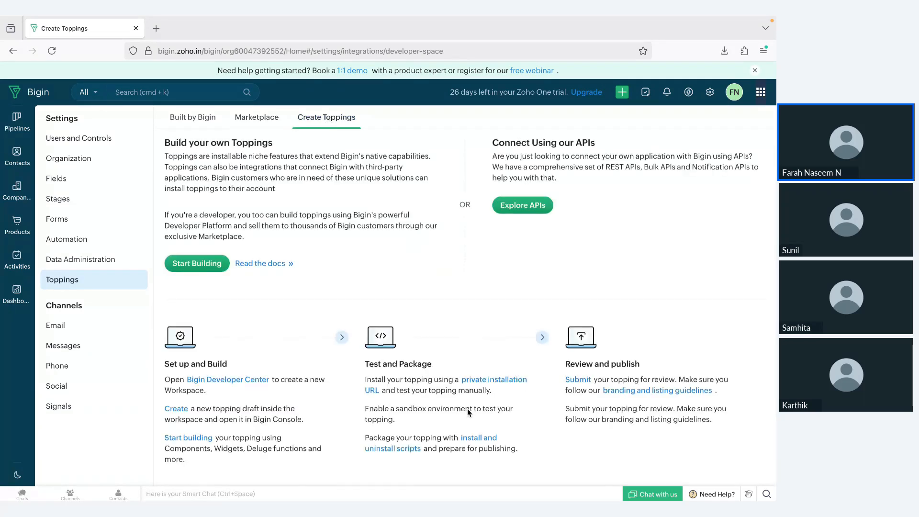
left_click(193, 117)
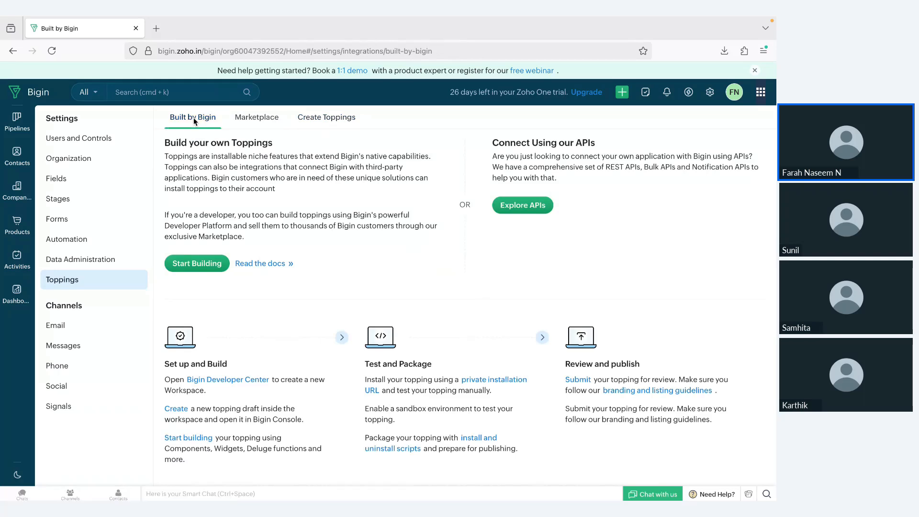
scroll(268, 286, "down", 10)
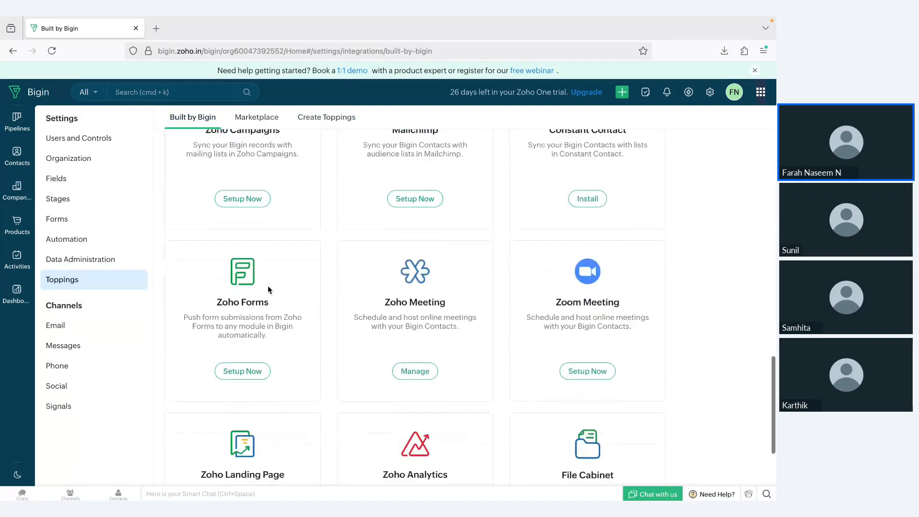
Activate the Zoho Forms topping in Bigin, then return to the Zoho Meeting webinar poll results
left_click(249, 262)
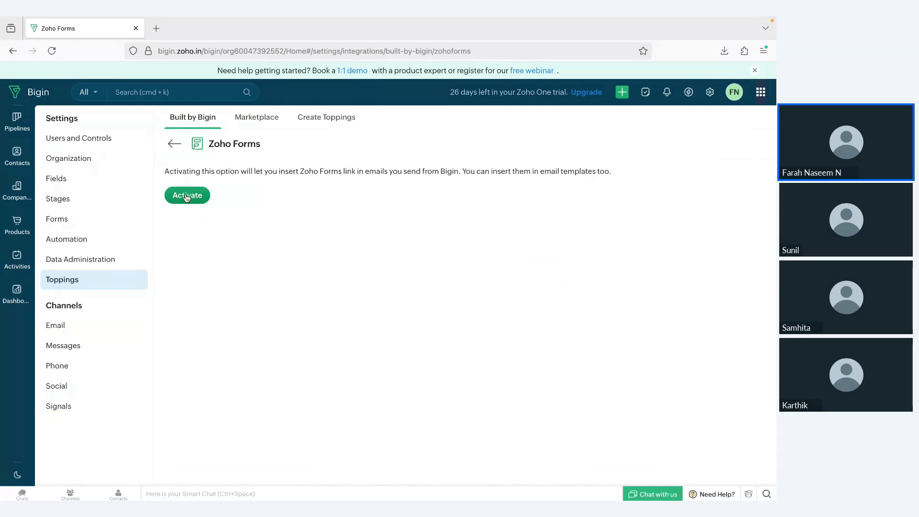
left_click(186, 195)
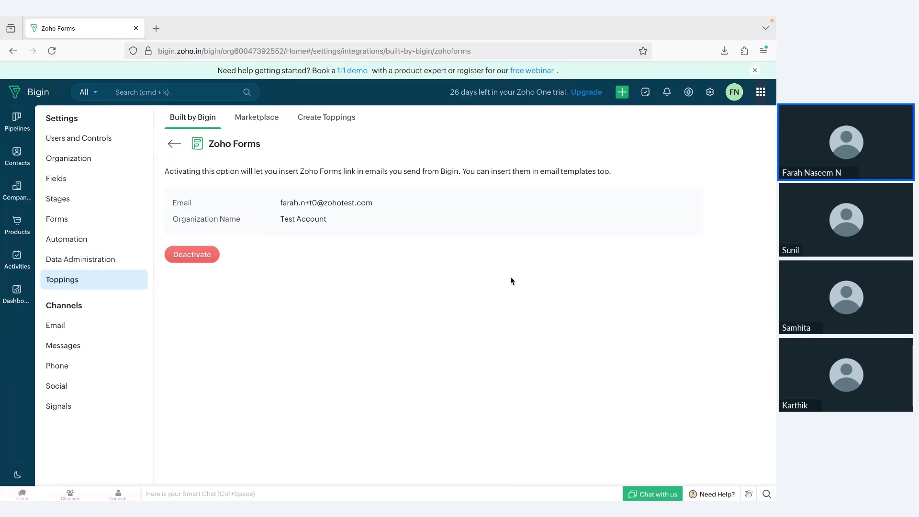
key("ctrl+Left")
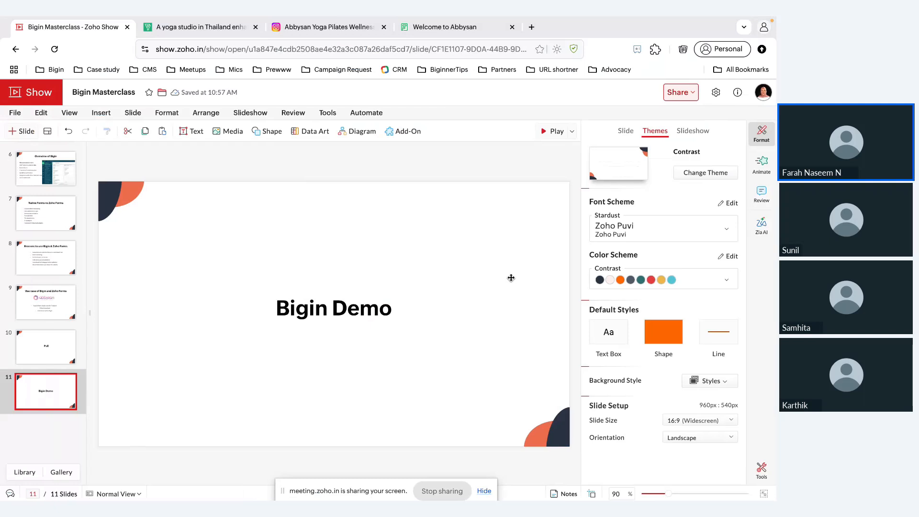
key("ctrl+Left")
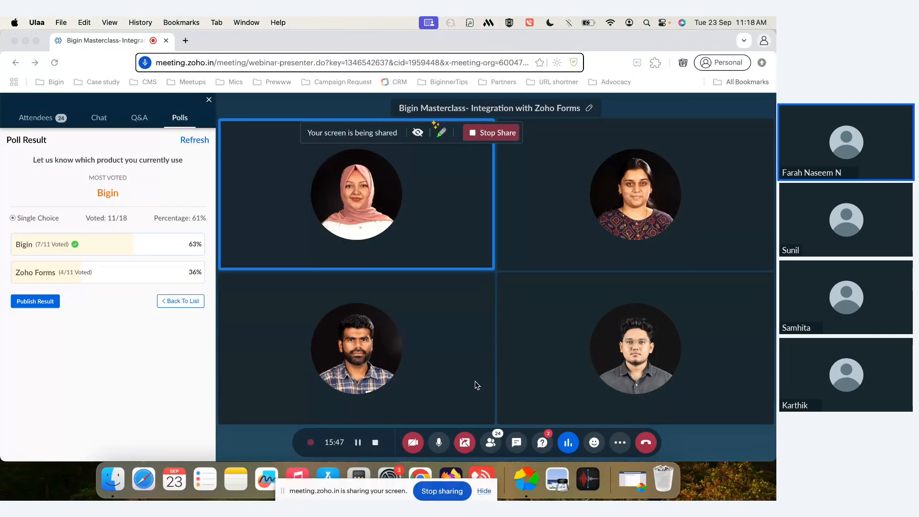
Stop the screen share and play the Zoho Forms deck from its title slide
left_click(465, 443)
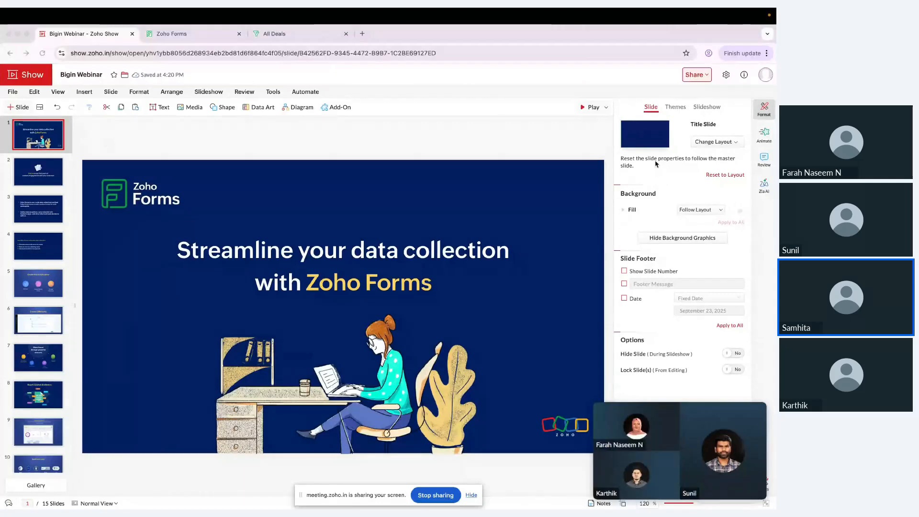
left_click(586, 107)
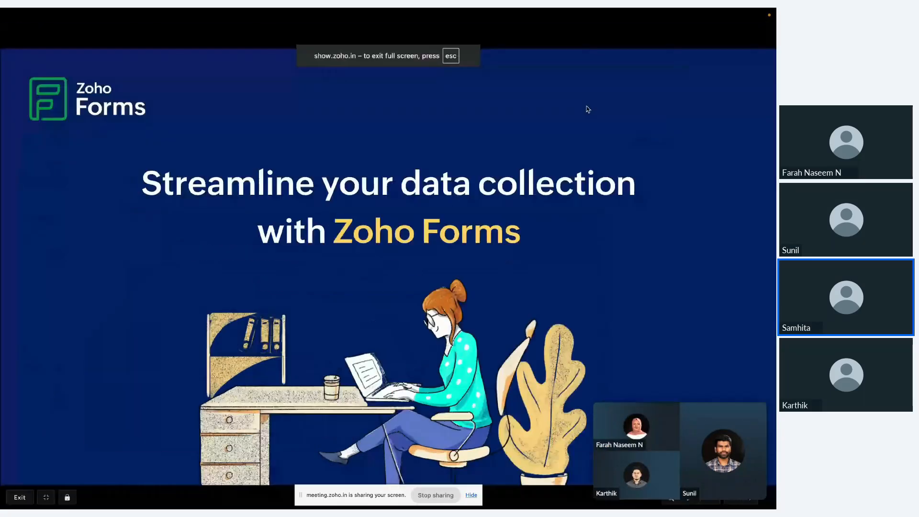
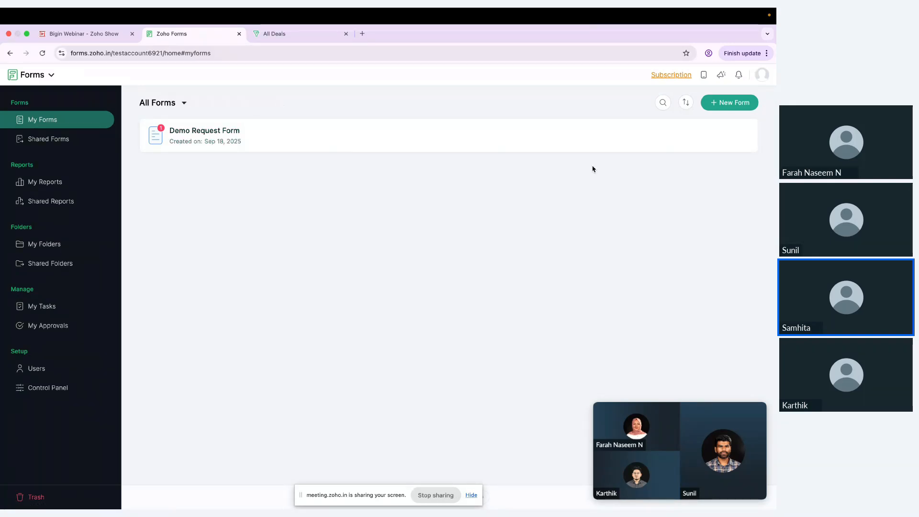
Open the Demo Request Form in the builder and scroll through its job role, product, user count and timeline fields
left_click(600, 136)
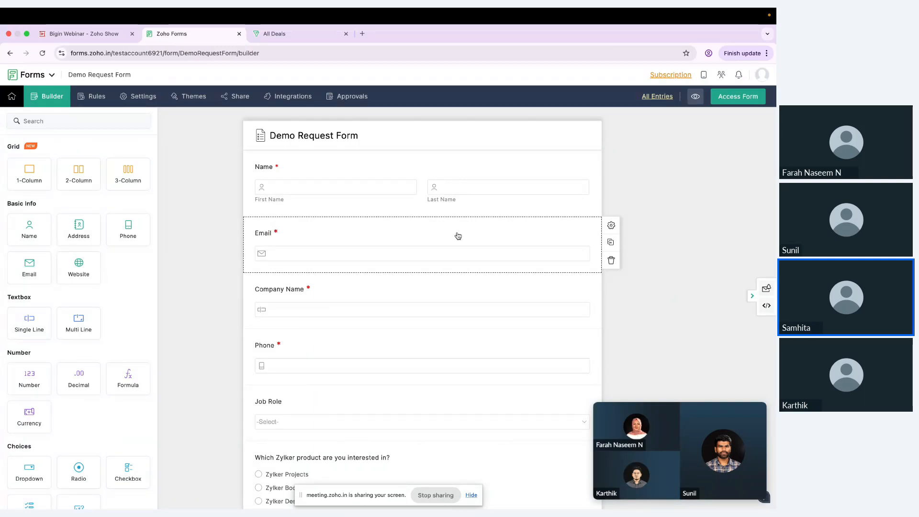
scroll(366, 239, "down", 3)
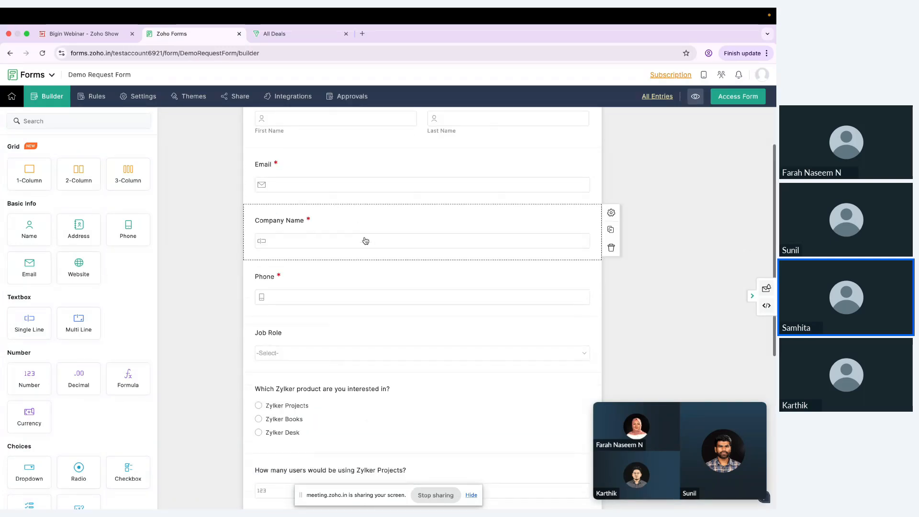
scroll(364, 244, "down", 3)
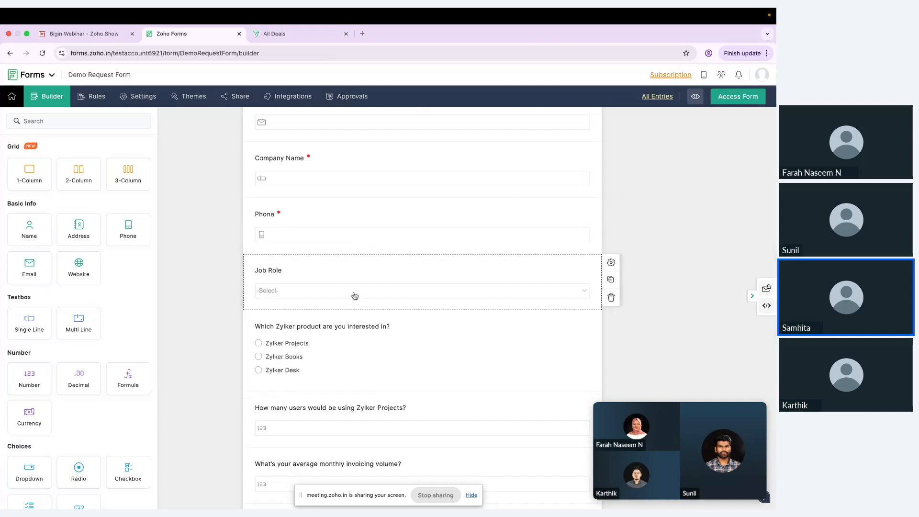
scroll(350, 353, "down", 2)
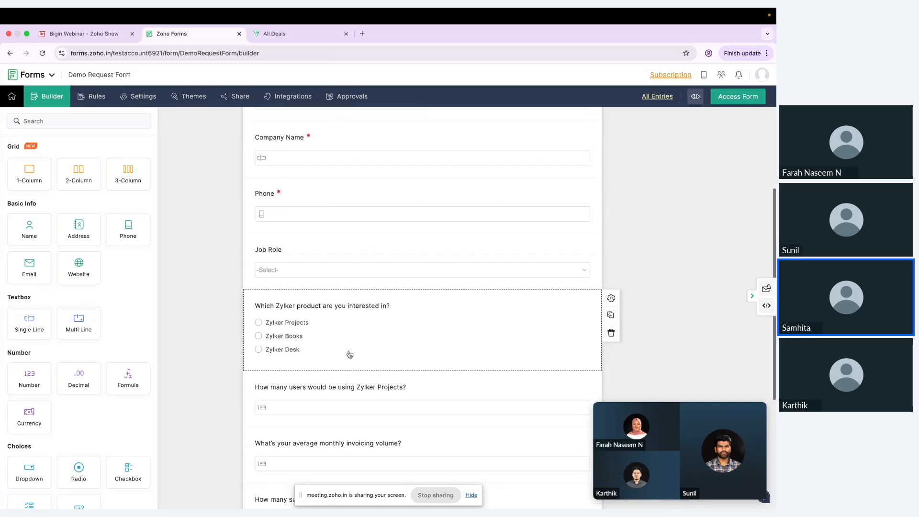
scroll(350, 354, "down", 2)
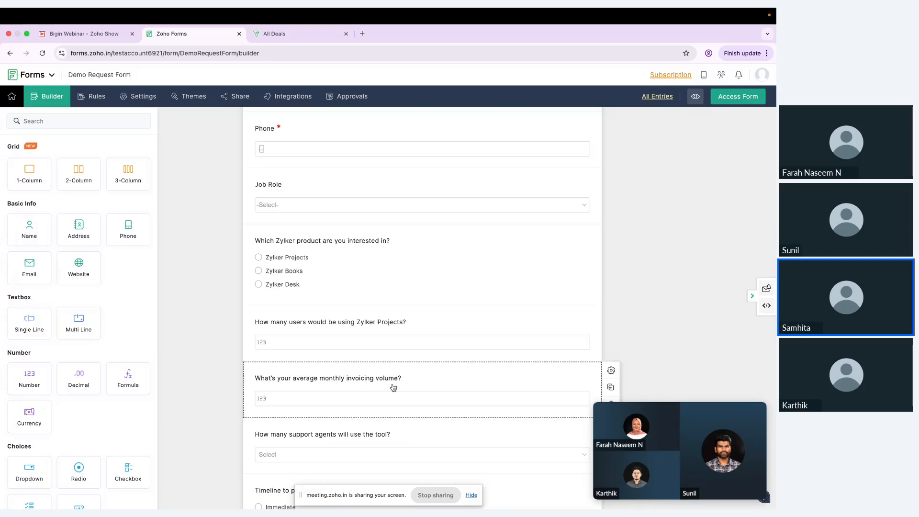
scroll(394, 390, "down", 2)
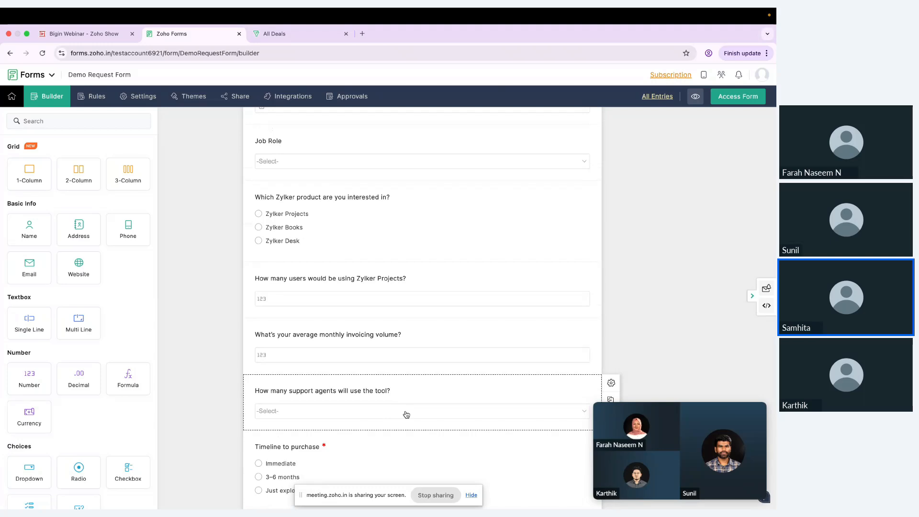
scroll(406, 414, "down", 4)
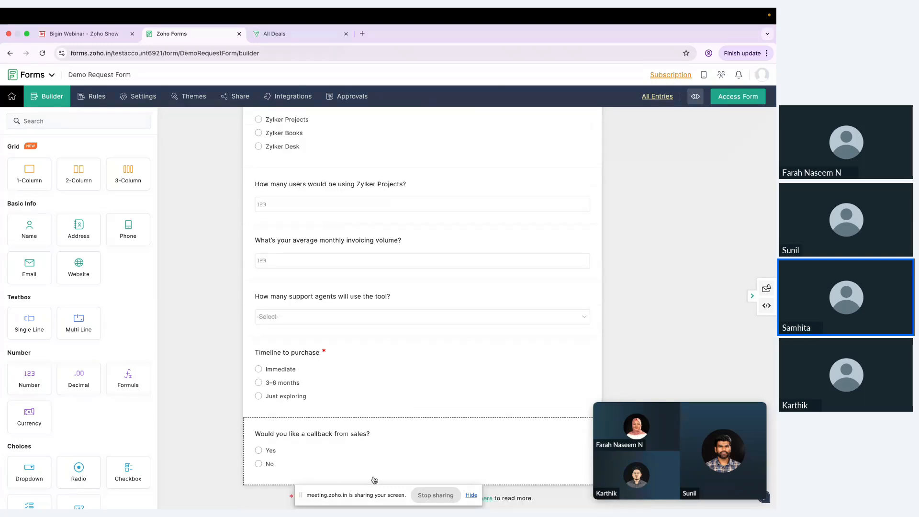
scroll(400, 452, "up", 3)
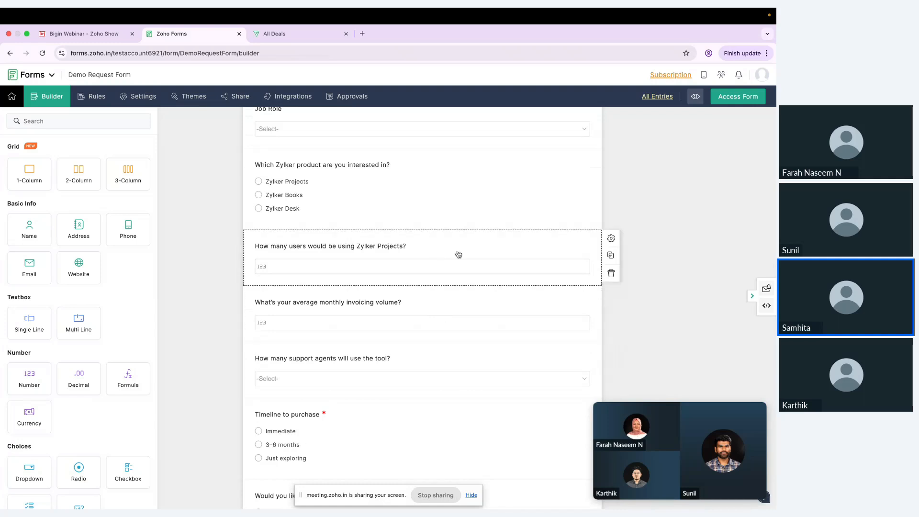
scroll(445, 303, "up", 1)
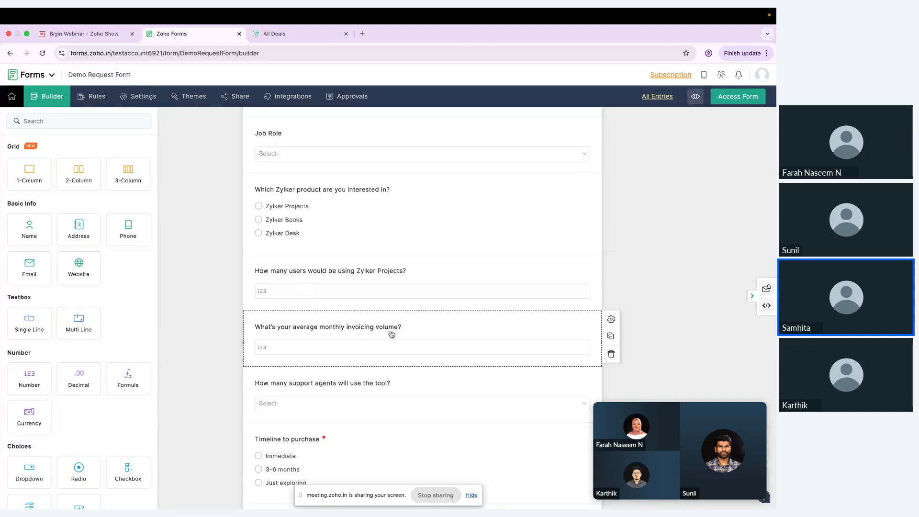
Open the form's field rules and delete Rule 1
left_click(97, 98)
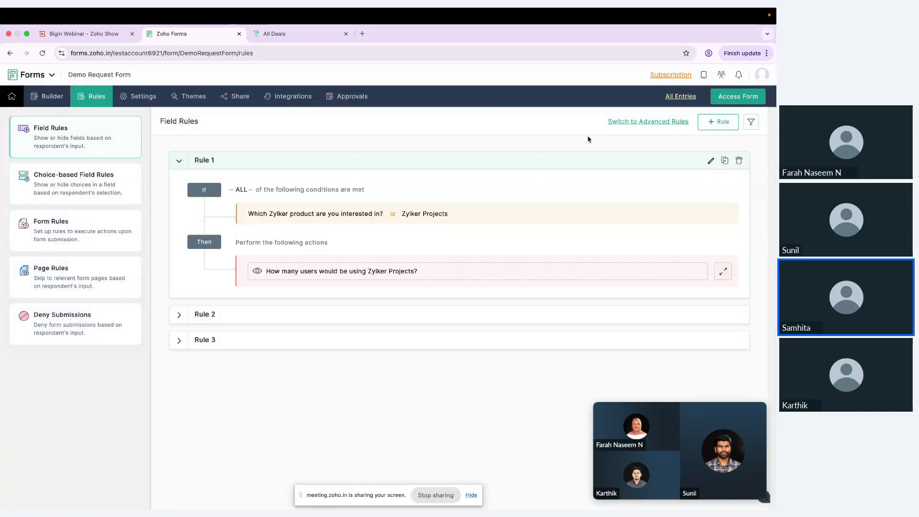
left_click(739, 161)
left_click(475, 271)
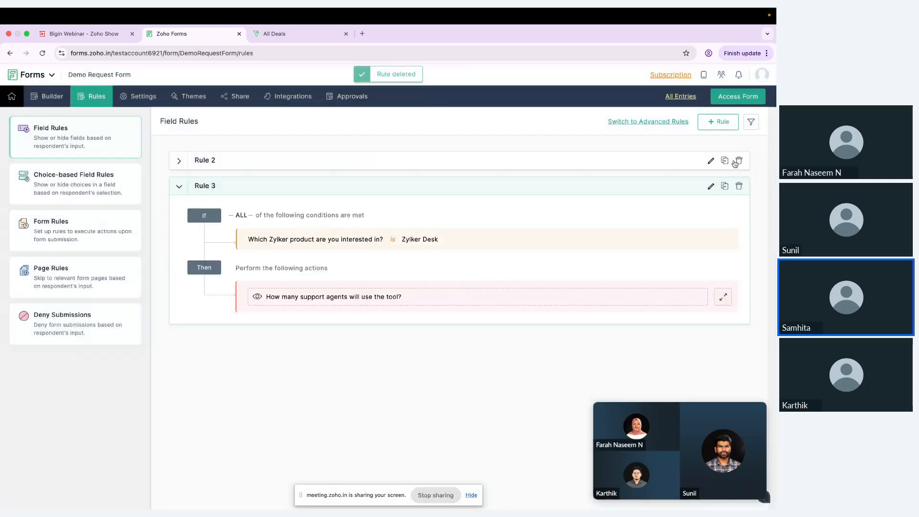
Add a rule: when Which Zylker product is Zylker Projects, show the users-count question
left_click(718, 122)
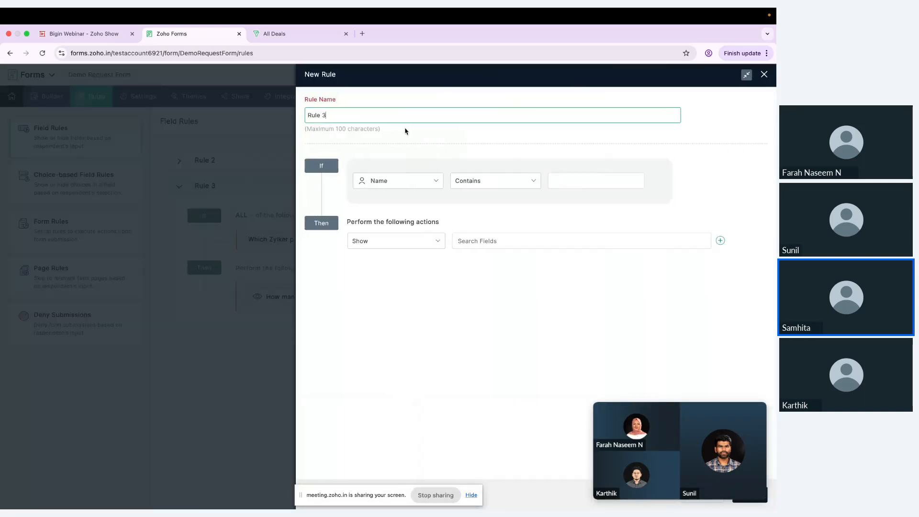
left_click(406, 182)
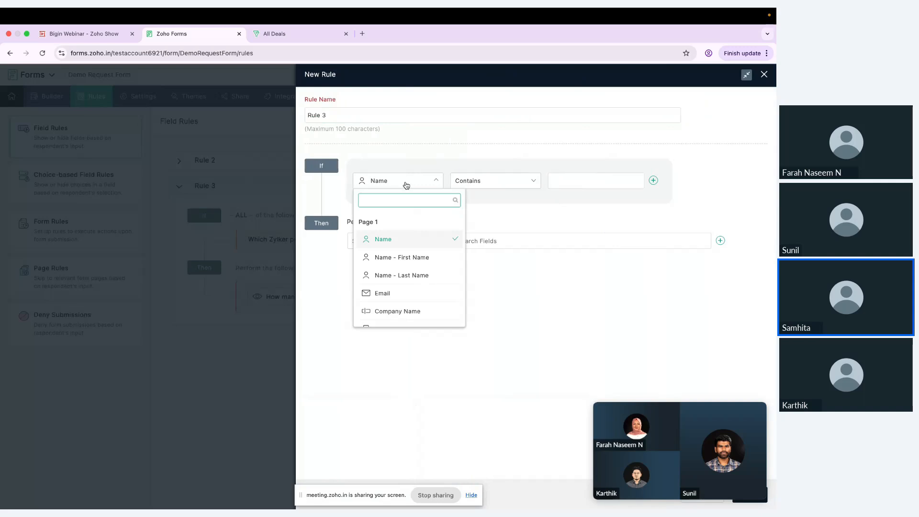
scroll(398, 285, "down", 3)
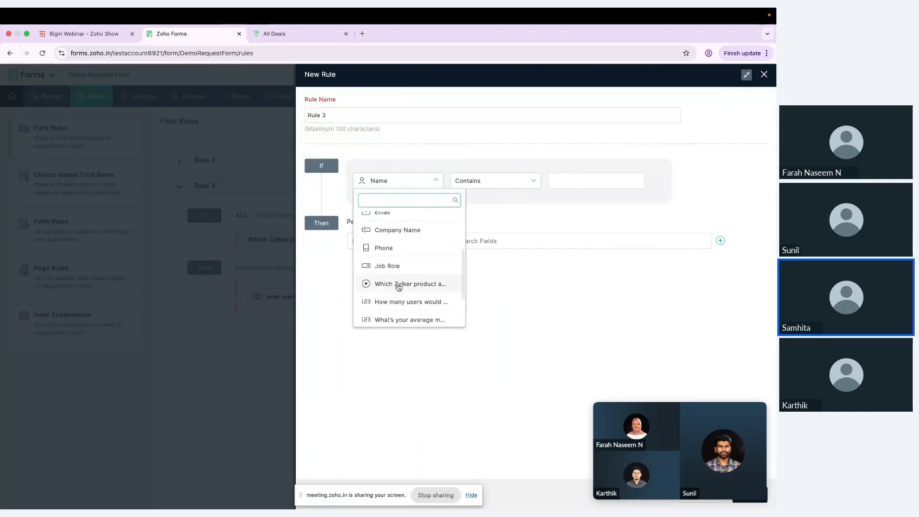
left_click(398, 285)
left_click(570, 178)
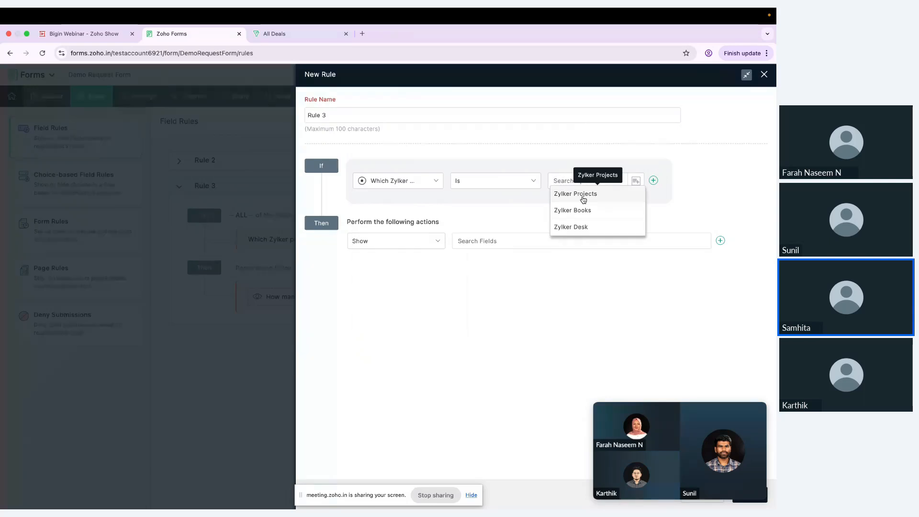
left_click(585, 197)
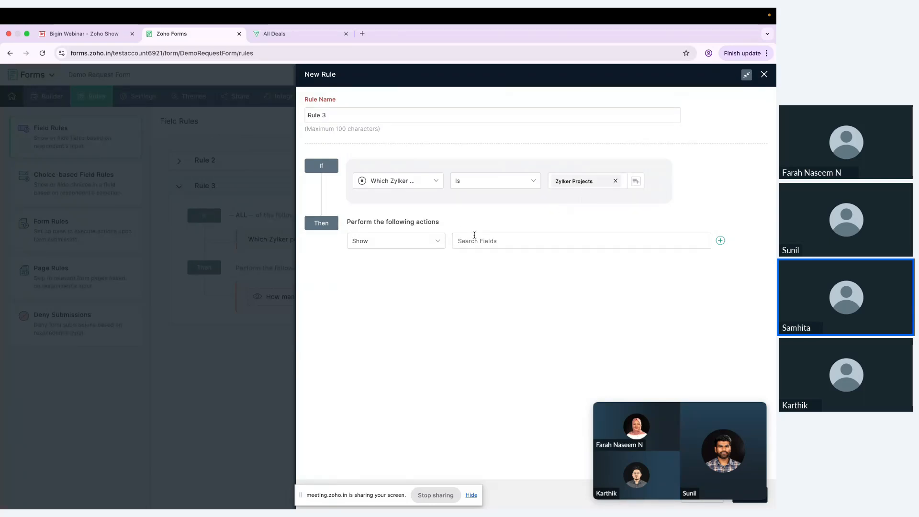
left_click(475, 239)
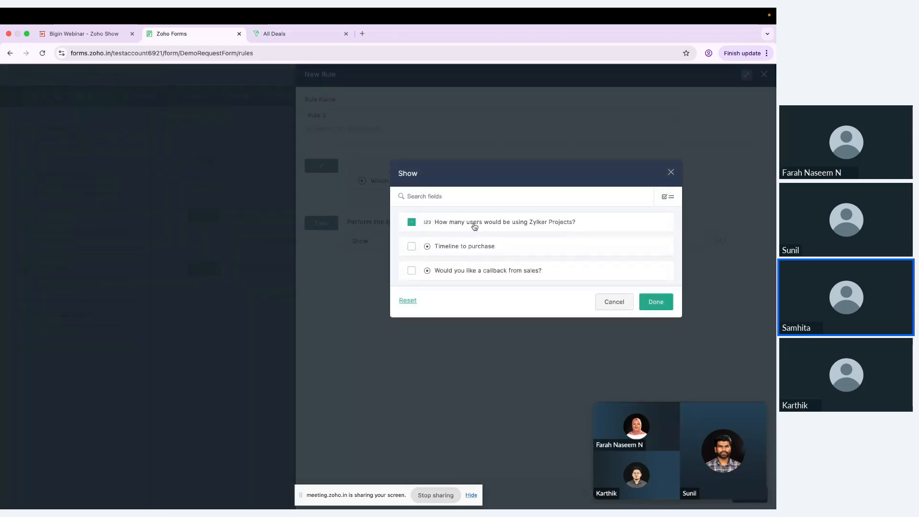
left_click(656, 302)
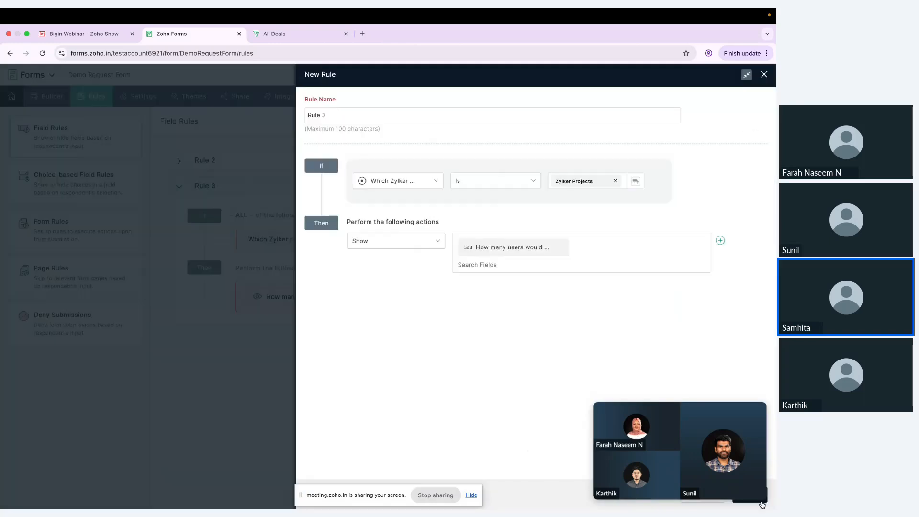
left_click(735, 496)
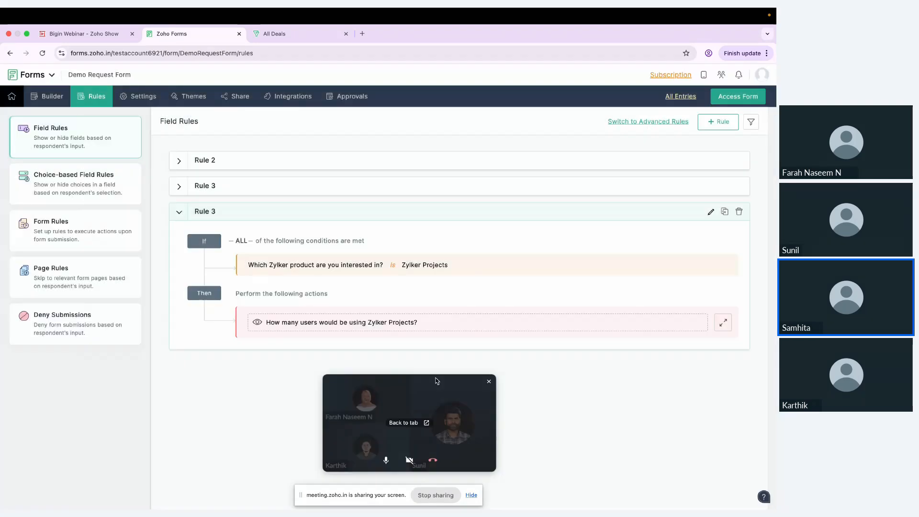
Review the remaining rules by expanding Rule 2 and the Zylker Desk rule
left_click_drag(435, 382, 592, 389)
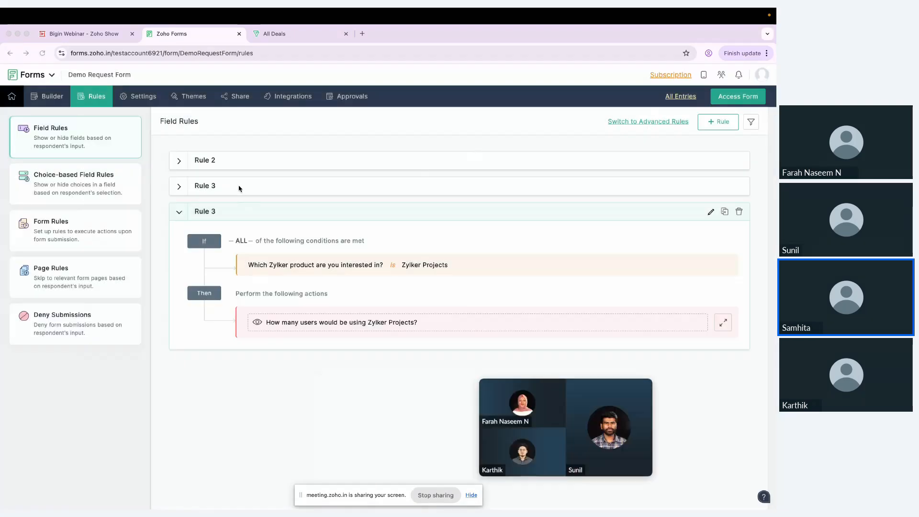
left_click(327, 162)
left_click(308, 166)
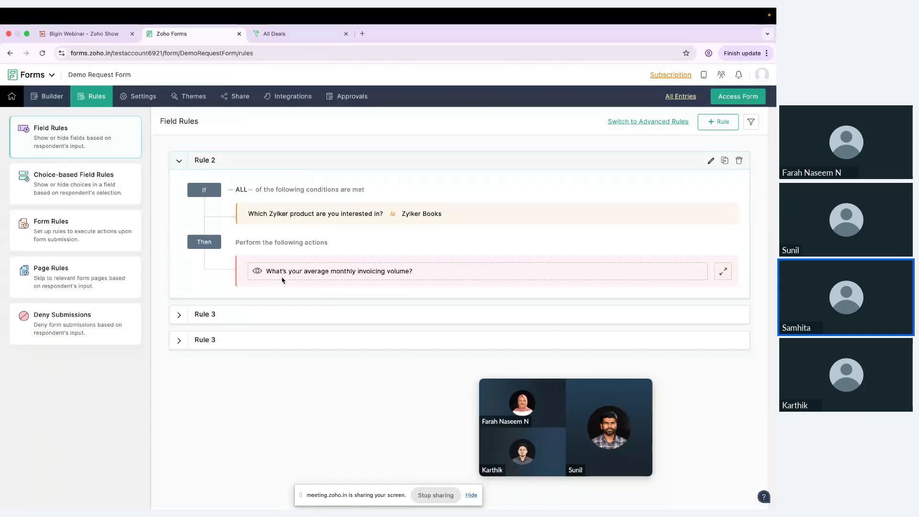
left_click(421, 317)
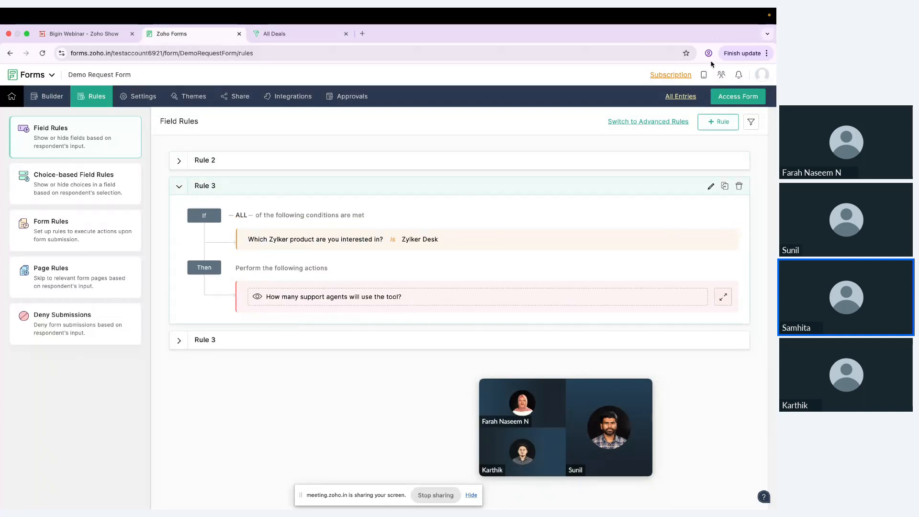
On the live form, pick Zylker Projects, Books and Desk to check each follow-up question, then return to the rules
left_click(758, 99)
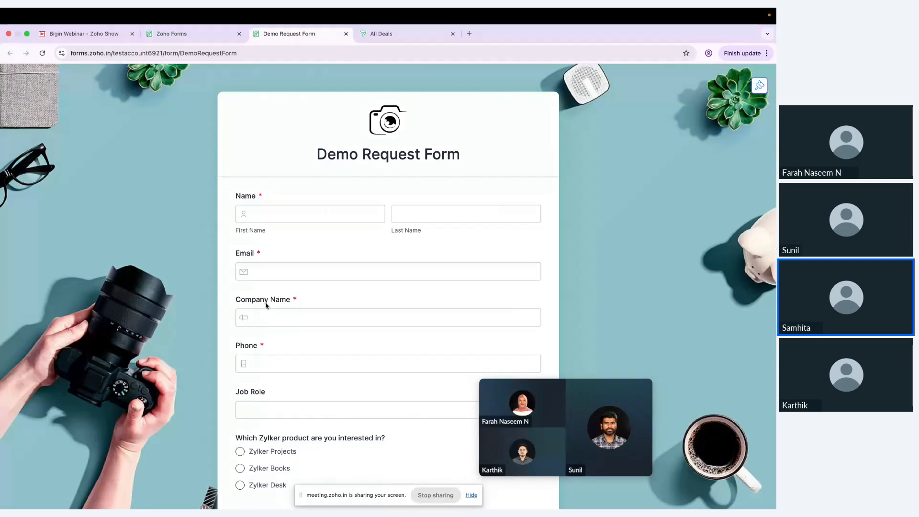
scroll(281, 312, "down", 5)
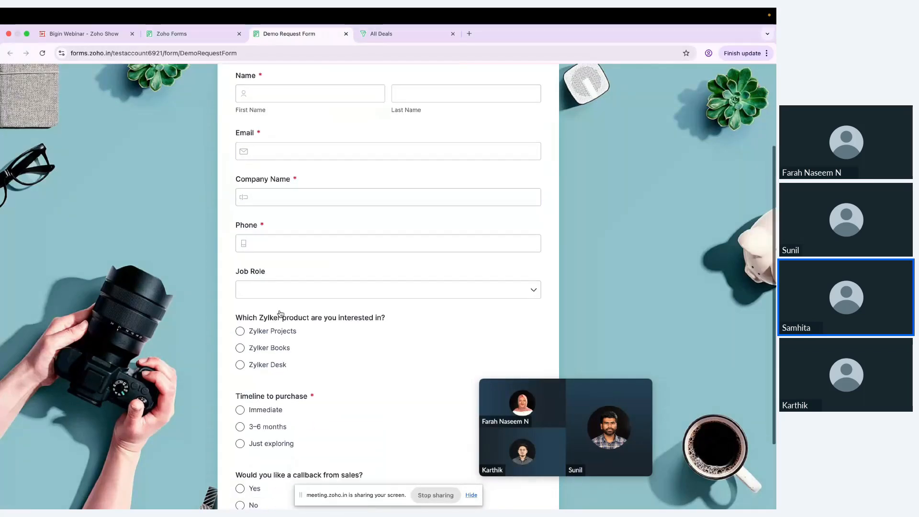
scroll(281, 314, "down", 4)
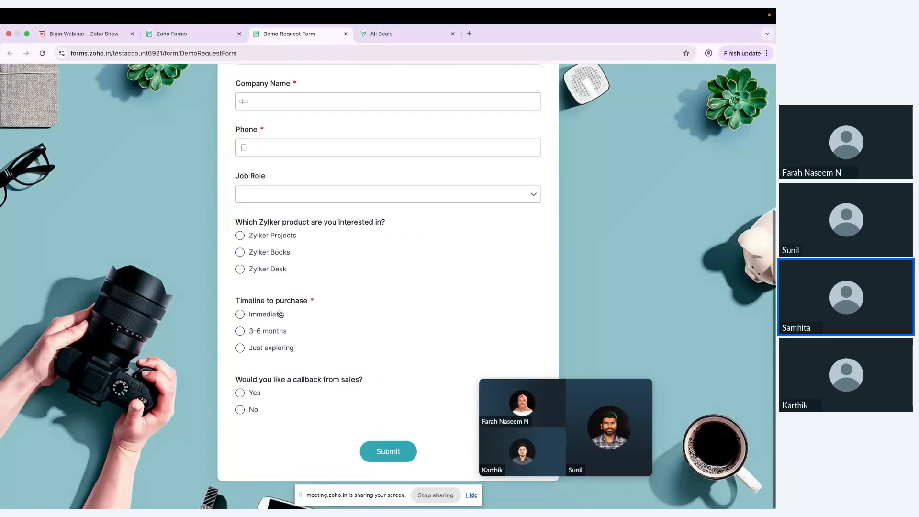
left_click(240, 236)
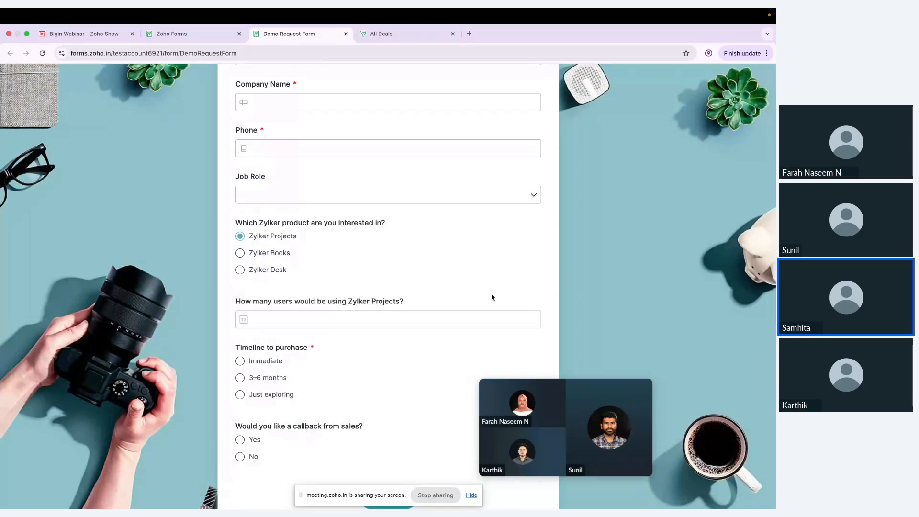
left_click(241, 253)
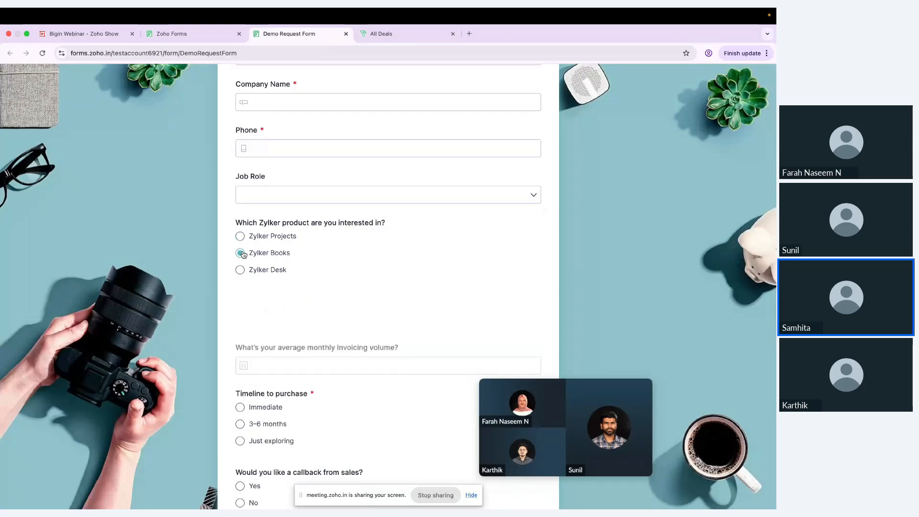
left_click(240, 270)
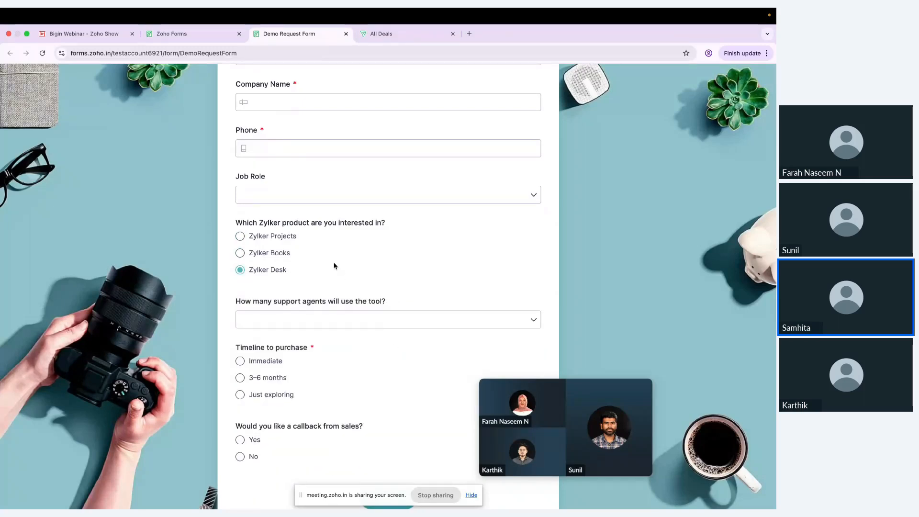
left_click(216, 37)
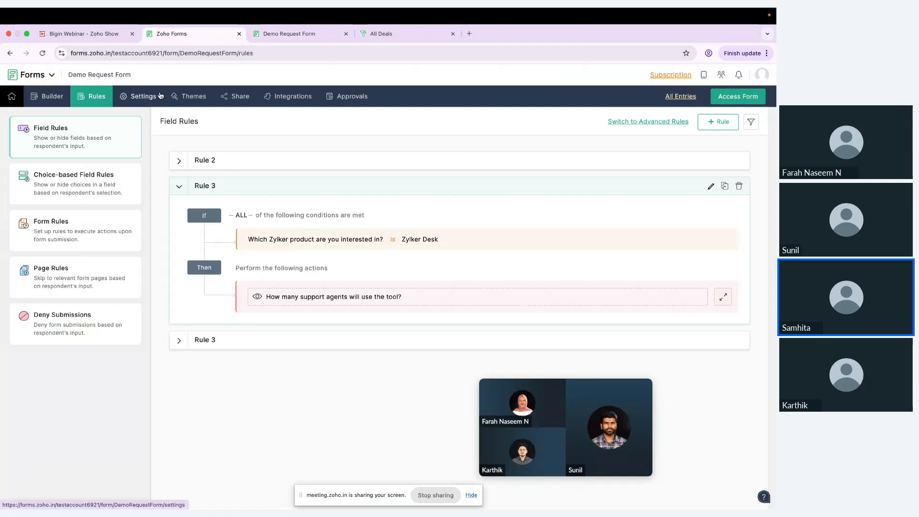
Open the Demo Request Form's settings to reach its Themes gallery
left_click(139, 99)
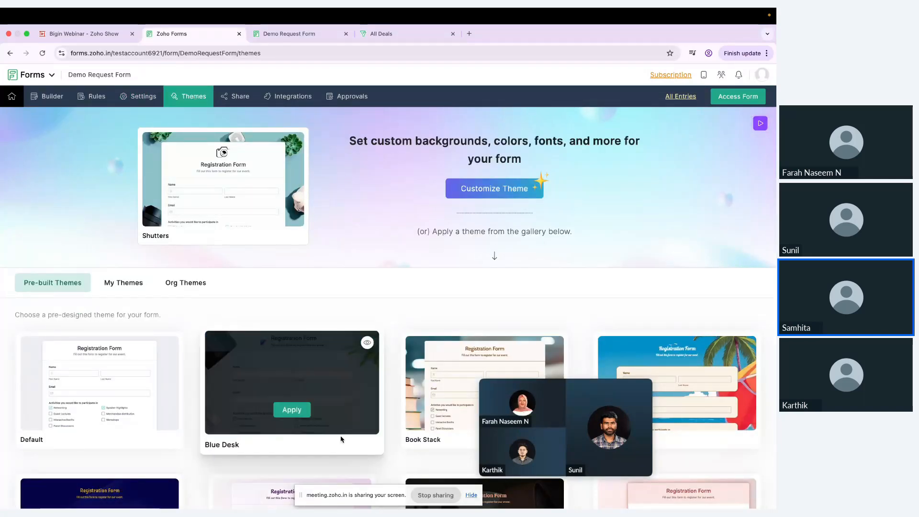
Preview the Outdoorsy theme on the form at tablet and mobile widths
scroll(341, 439, "down", 2)
scroll(342, 439, "down", 10)
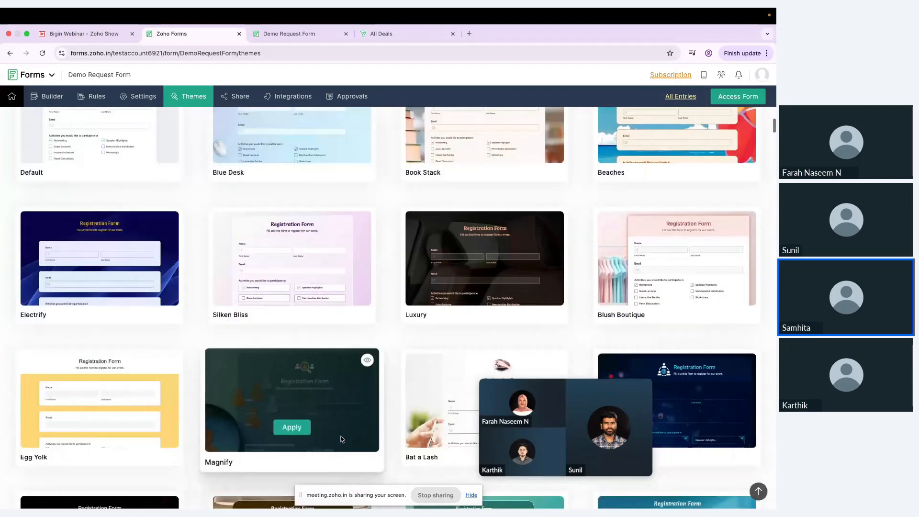
scroll(341, 439, "down", 20)
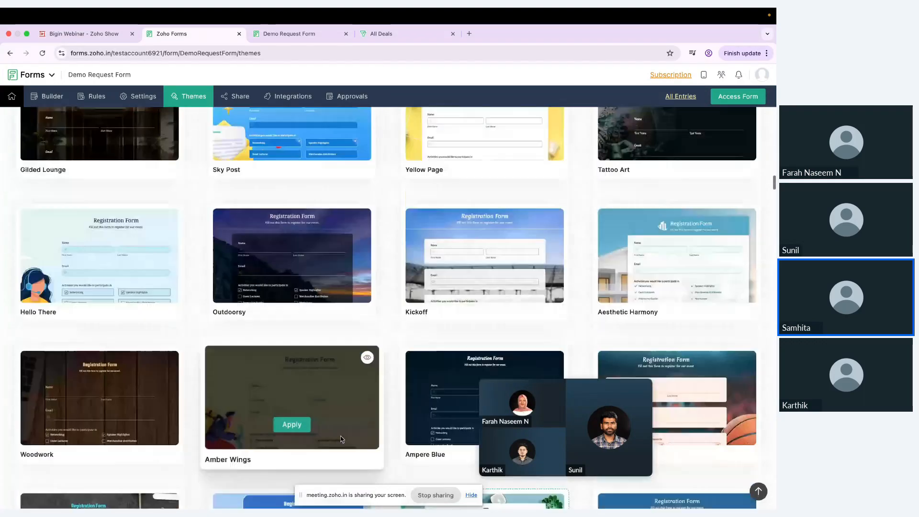
scroll(341, 437, "down", 16)
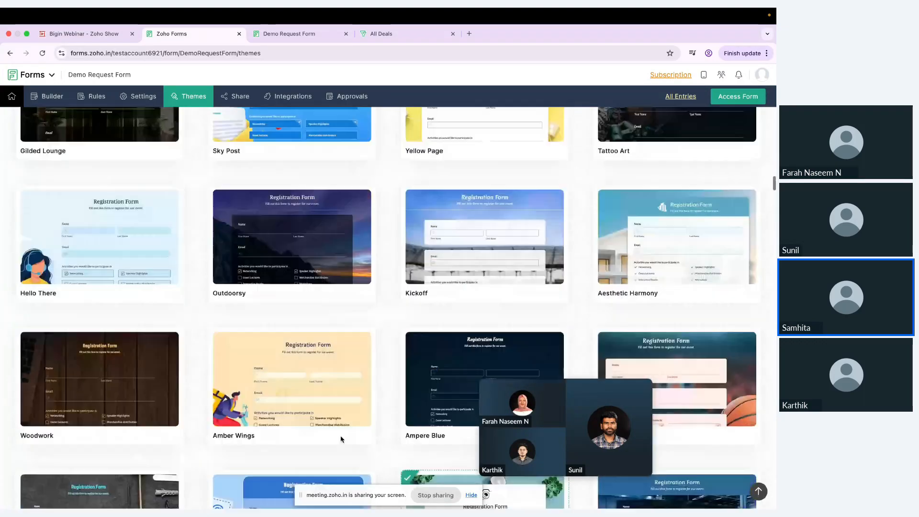
scroll(341, 437, "up", 4)
left_click(367, 318)
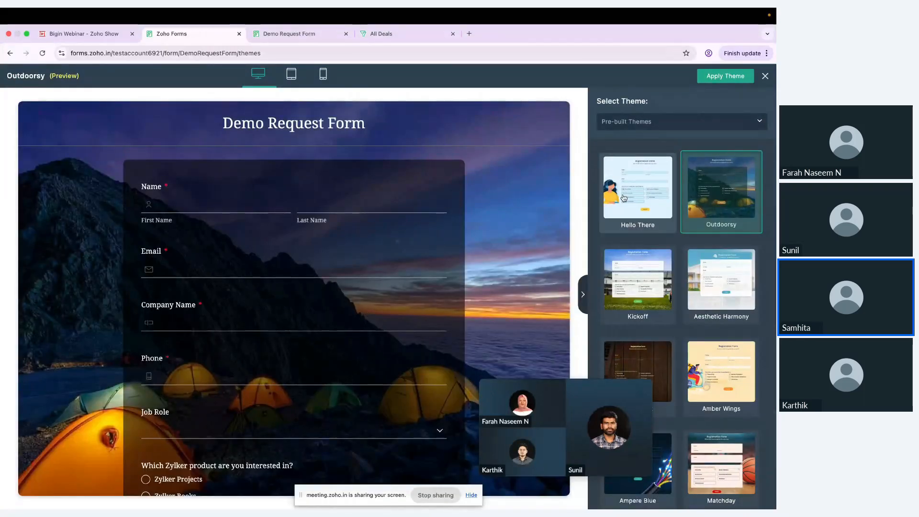
scroll(656, 315, "down", 2)
scroll(656, 315, "down", 15)
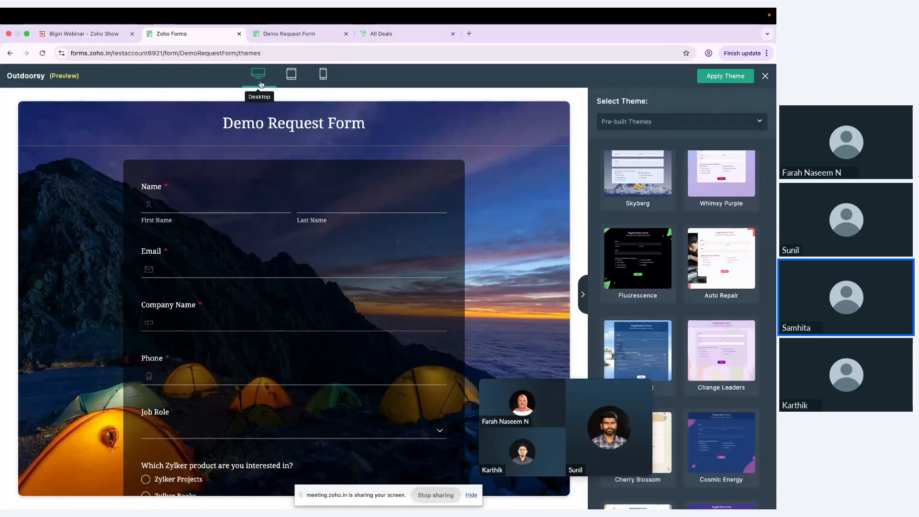
left_click(294, 77)
left_click(321, 77)
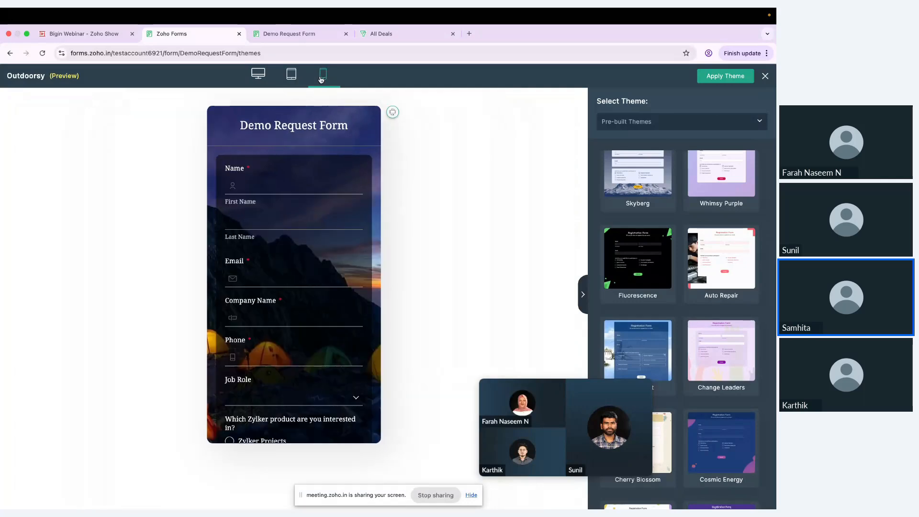
Apply the Outdoorsy theme to the form and confirm
left_click(731, 79)
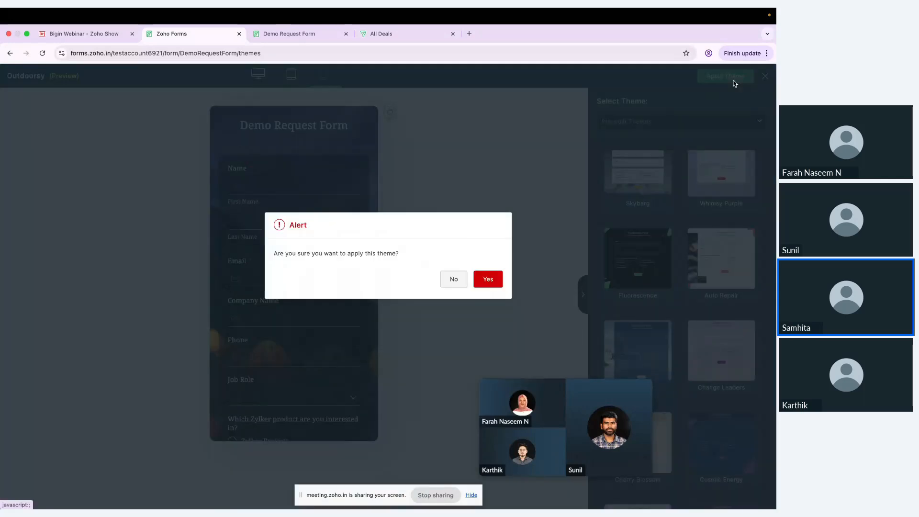
left_click(486, 280)
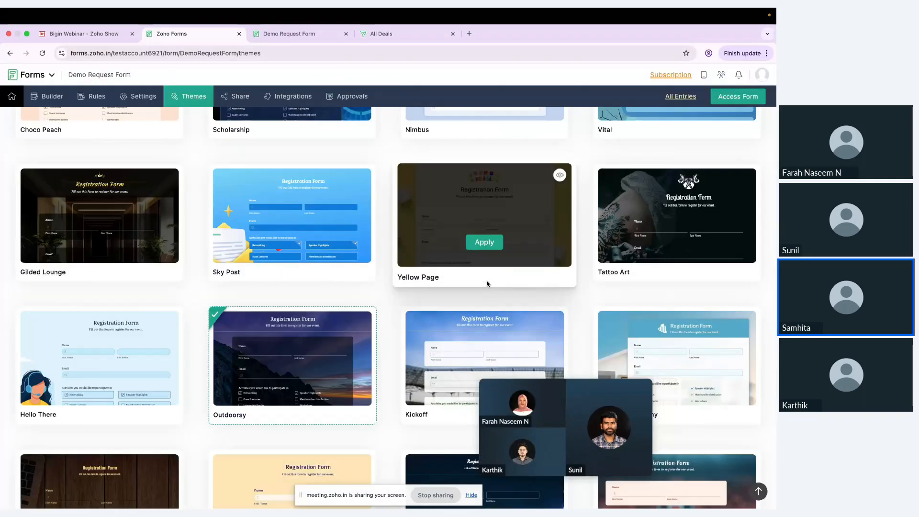
scroll(338, 232, "up", 15)
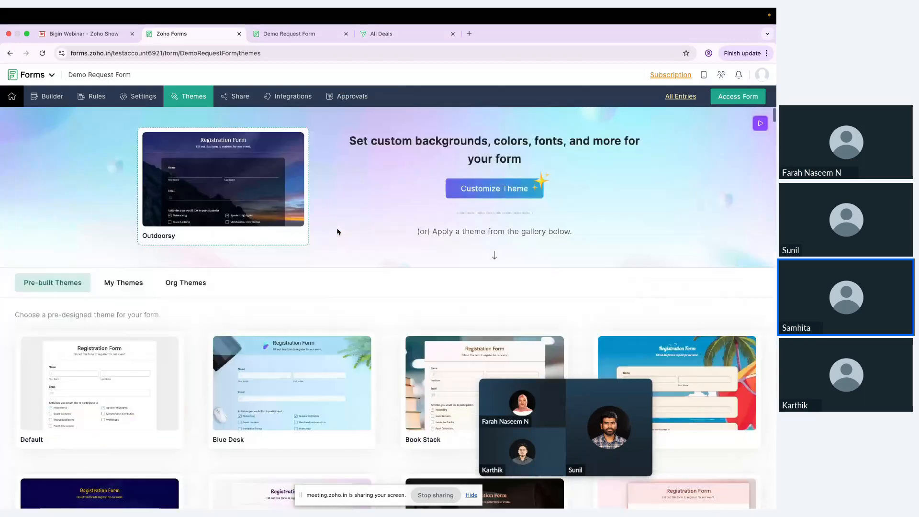
In Customize Theme, expand the Page, Header and Wallpaper sections, then close the editor
left_click(509, 192)
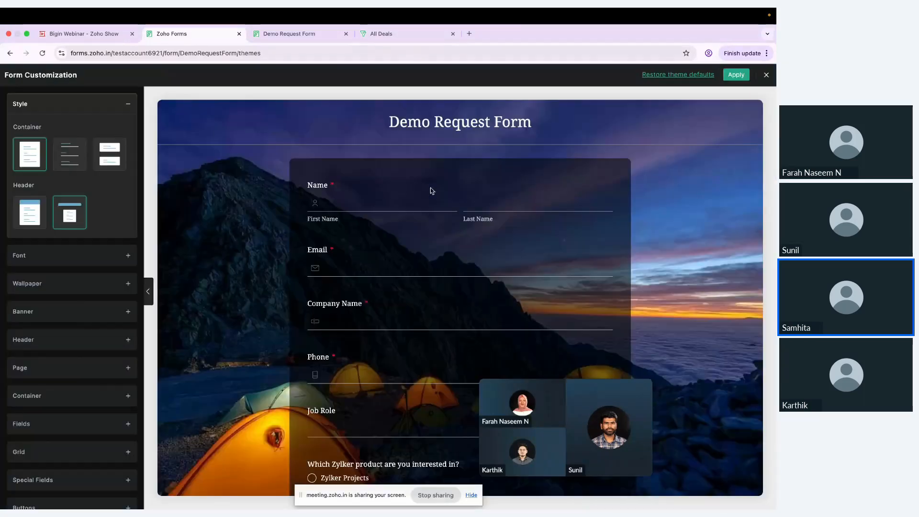
scroll(52, 230, "down", 1)
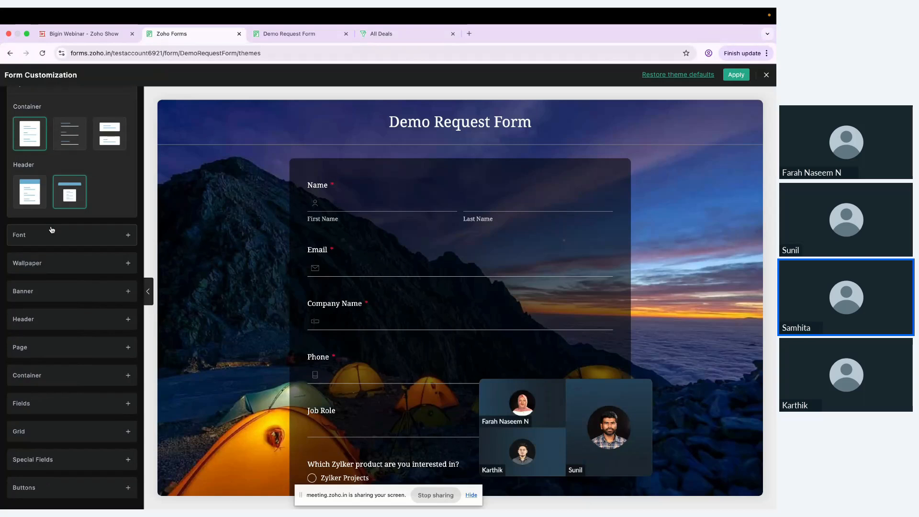
scroll(52, 230, "up", 1)
scroll(53, 229, "down", 1)
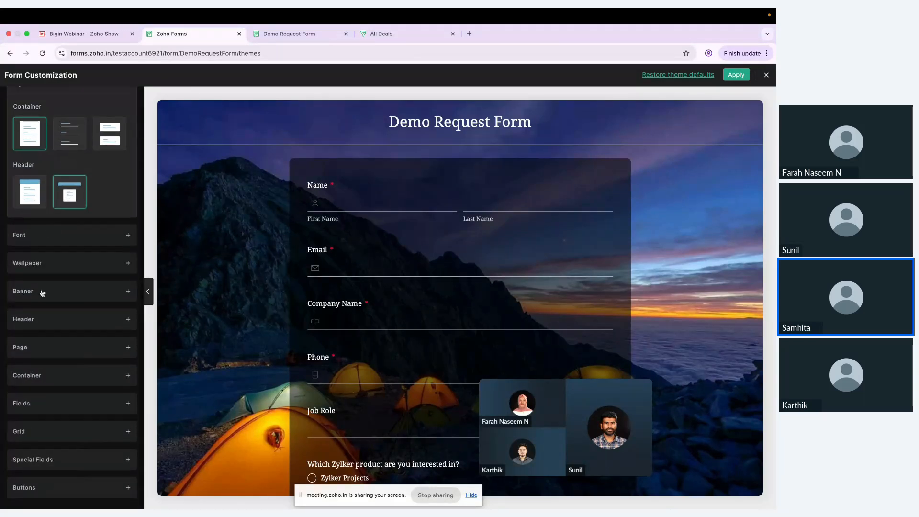
left_click(30, 348)
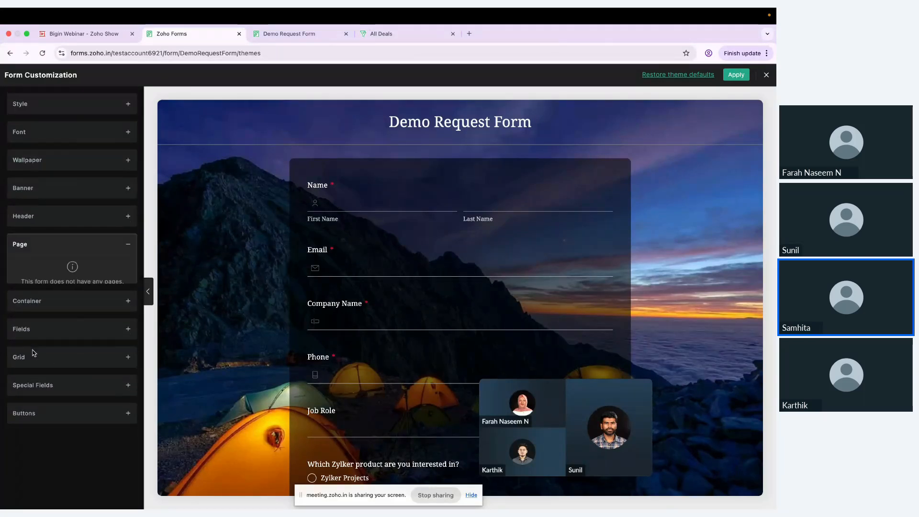
left_click(48, 218)
left_click(61, 167)
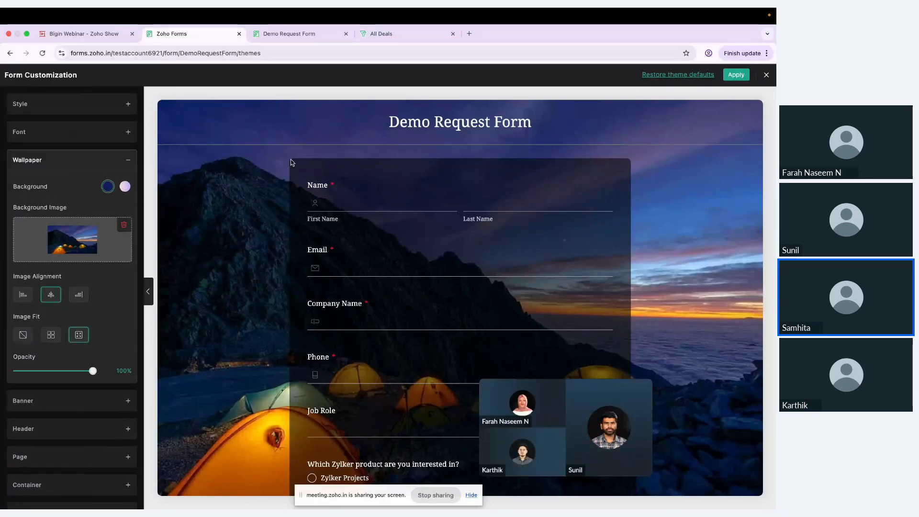
left_click(766, 75)
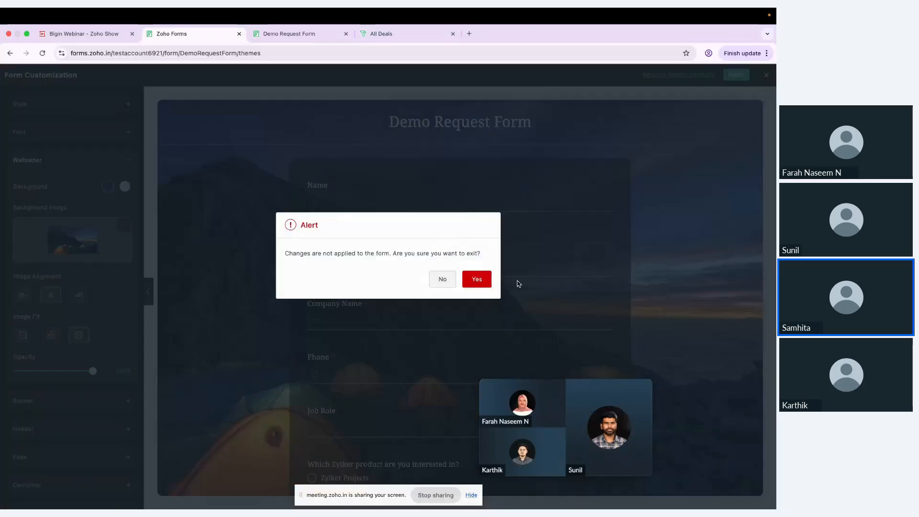
Leave the theme editor without applying changes and set up sharing with Specific Users
left_click(476, 280)
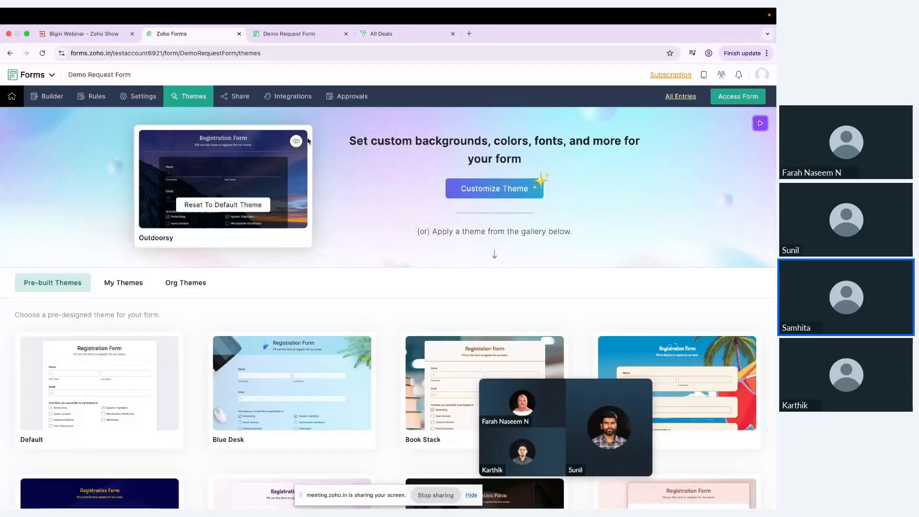
left_click(235, 97)
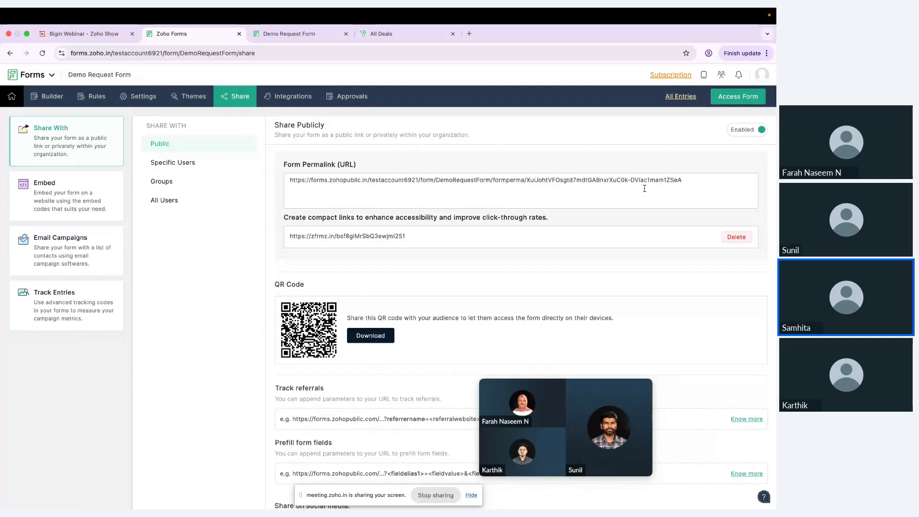
scroll(645, 188, "down", 1)
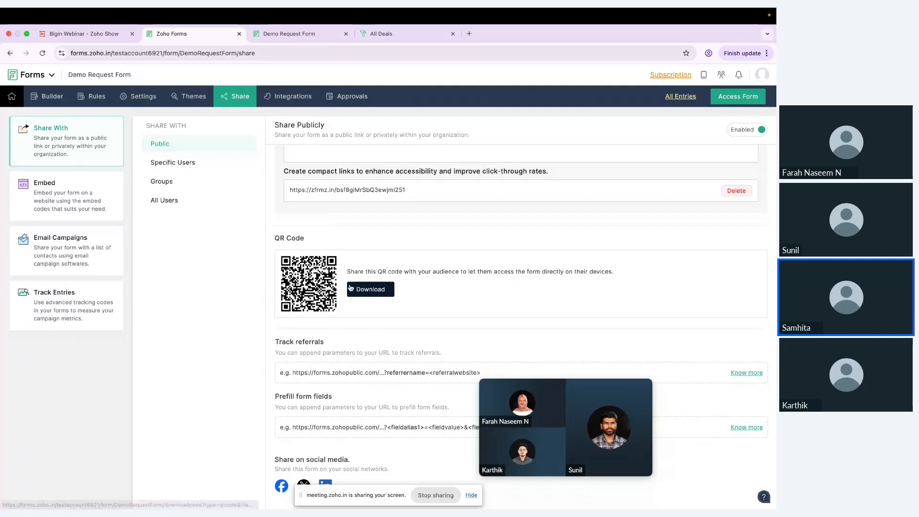
left_click(191, 165)
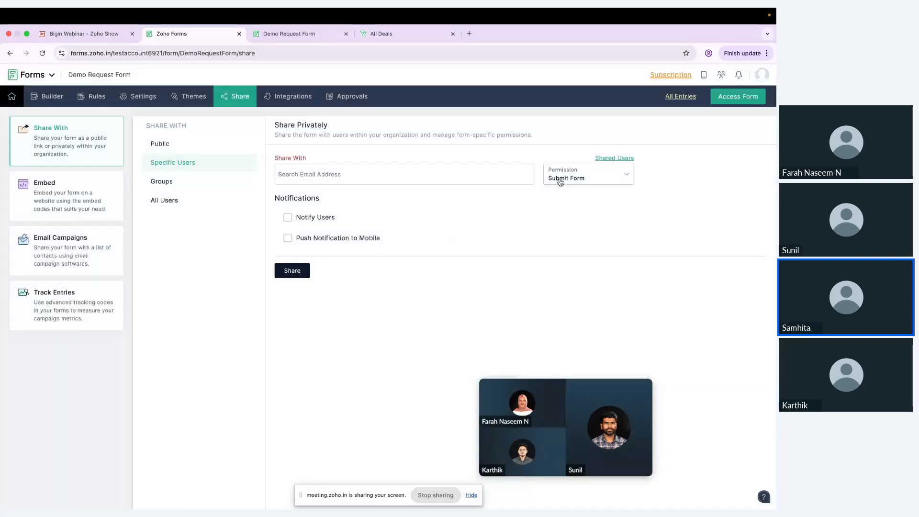
Check permission levels, Groups and All Users sharing, then show the form's iframe embed code
left_click(560, 182)
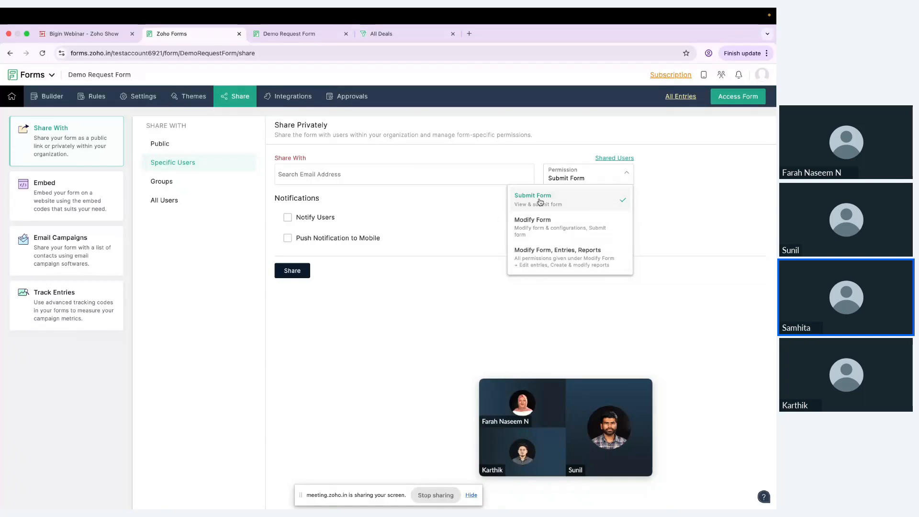
left_click(184, 187)
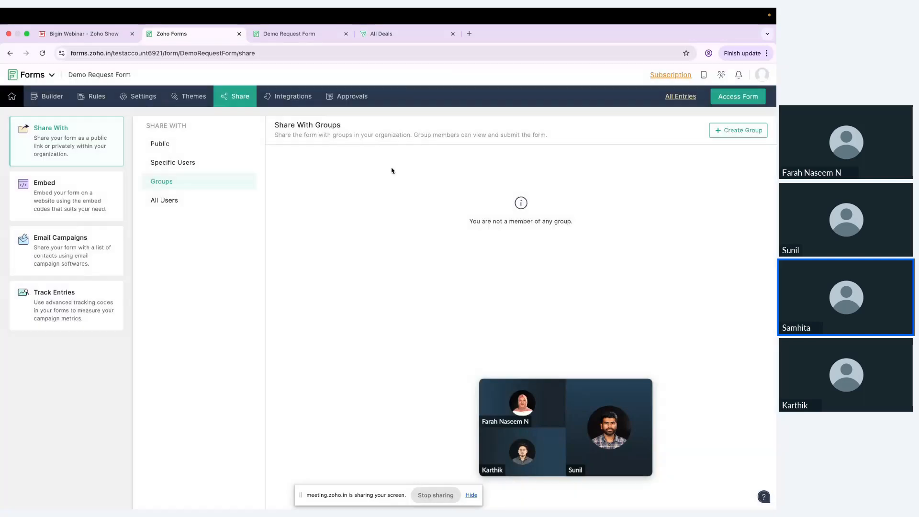
left_click(189, 199)
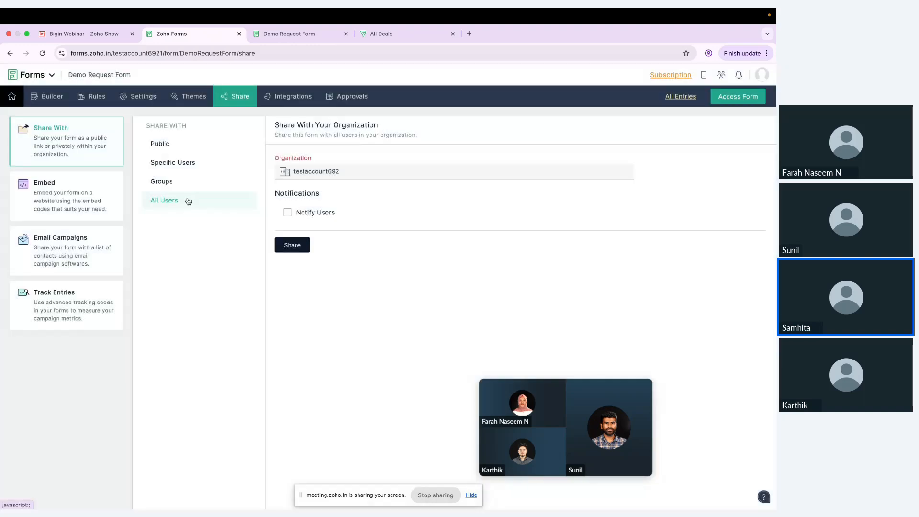
left_click(91, 194)
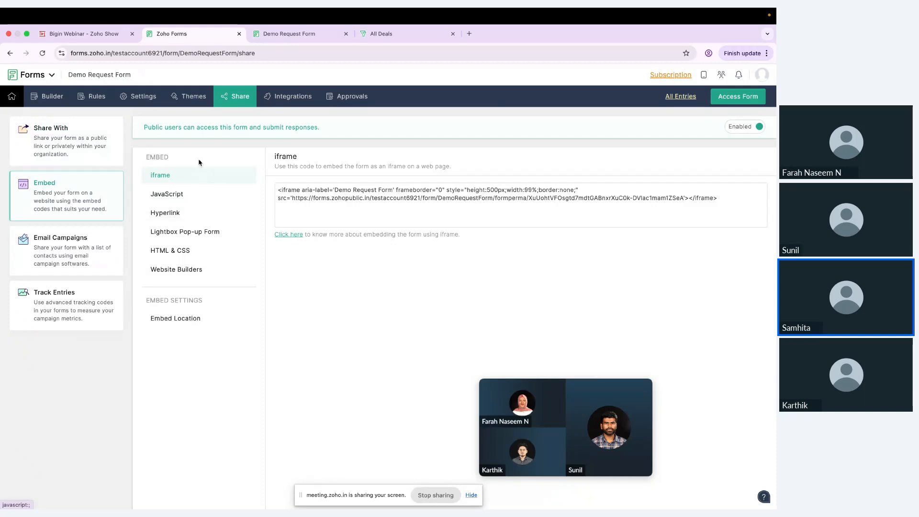
View the JavaScript and Lightbox Pop-up embed options, then the Email Campaigns distribution page
left_click(203, 197)
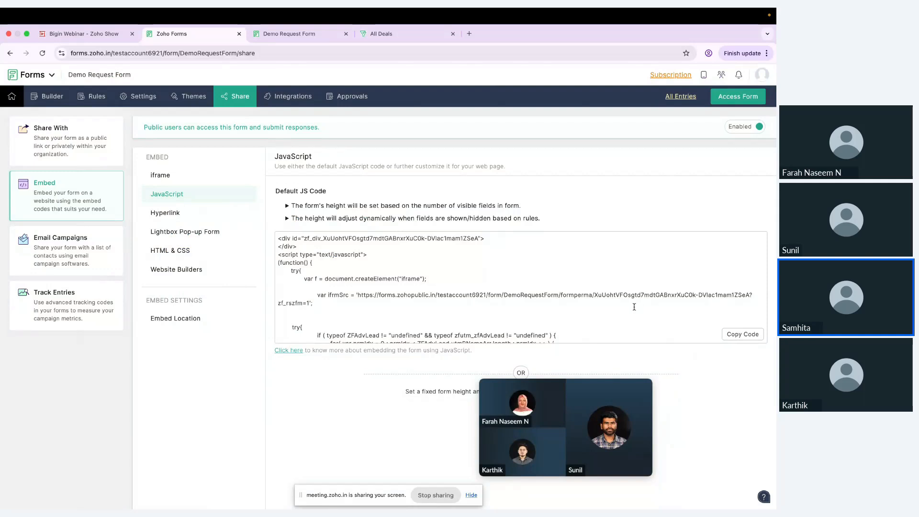
left_click(182, 232)
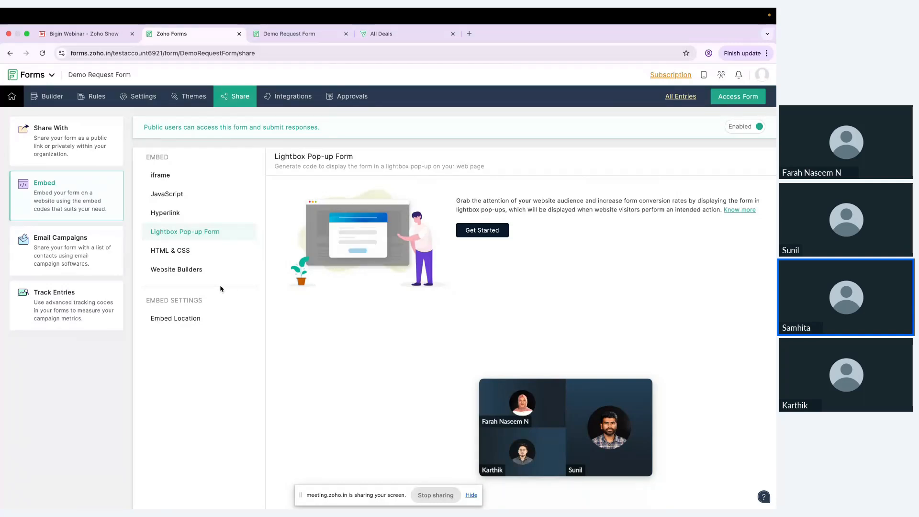
left_click(113, 262)
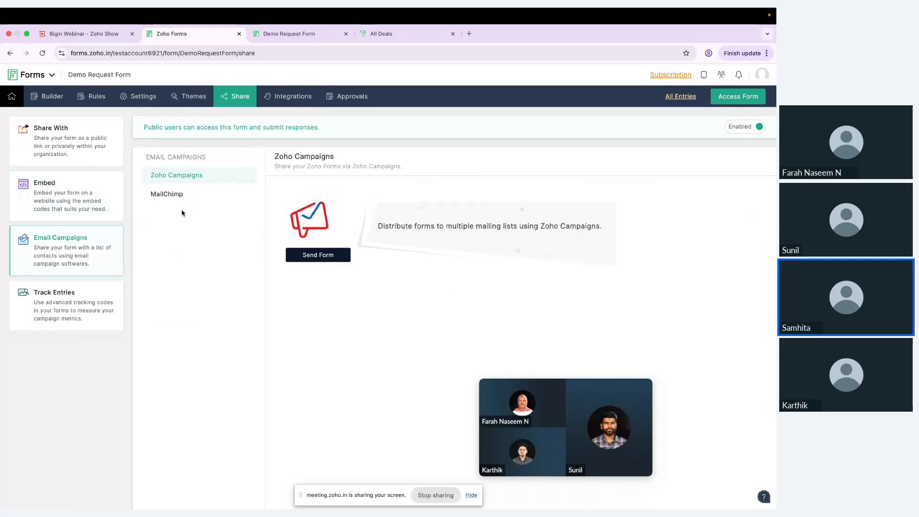
Look over the Google Tag Manager and Embedded Form Tracking options, then open Approvals
left_click(84, 290)
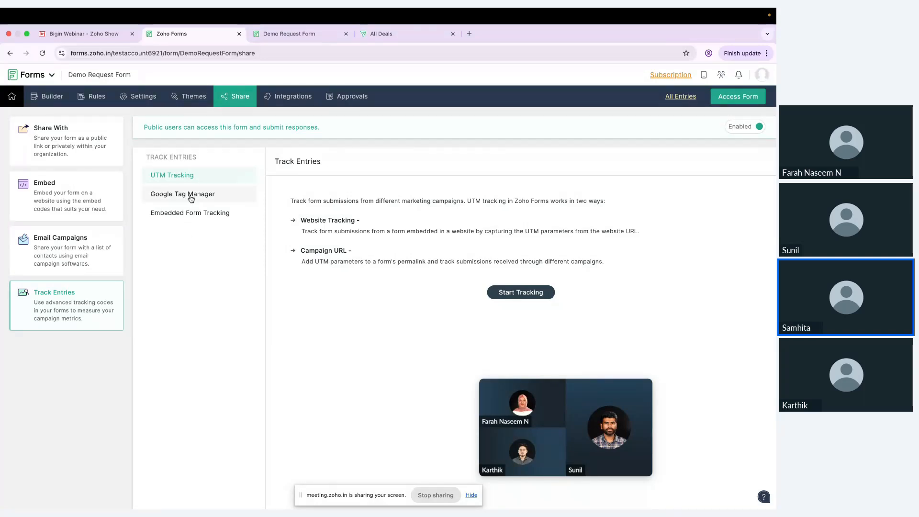
left_click(211, 199)
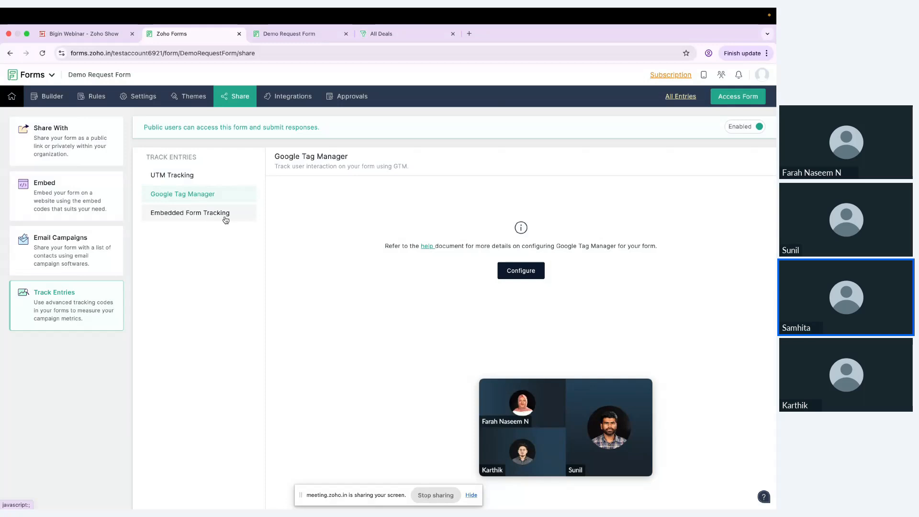
left_click(225, 216)
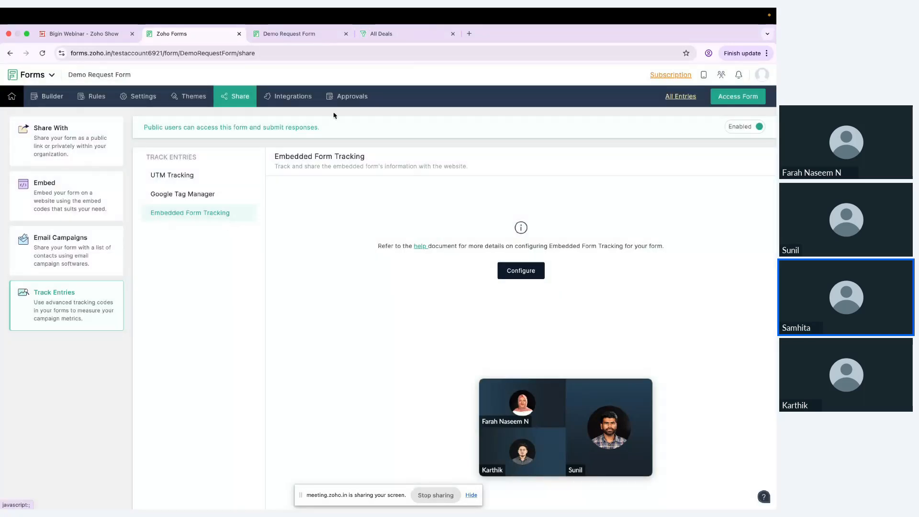
left_click(343, 98)
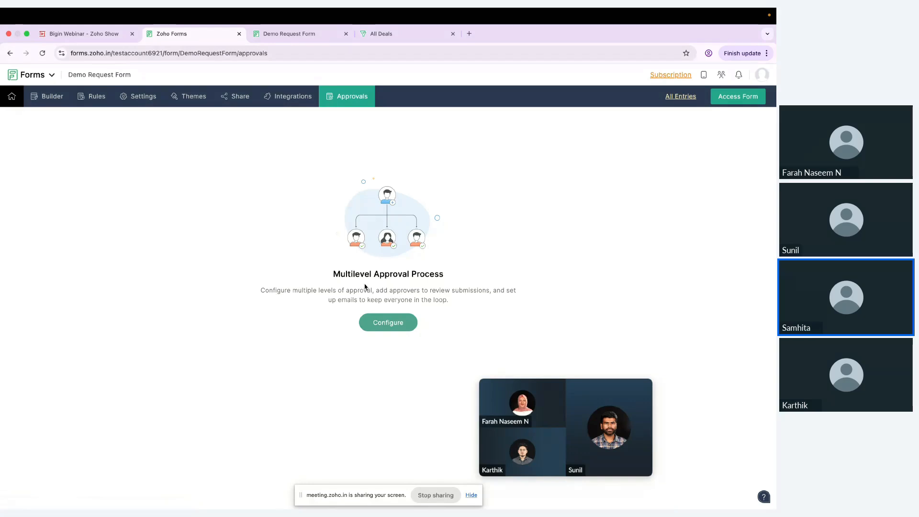
left_click(406, 328)
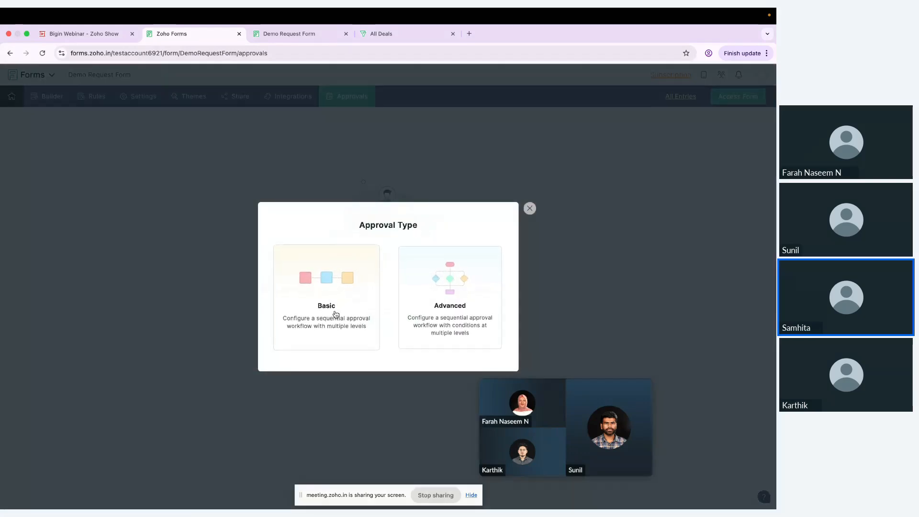
left_click(471, 284)
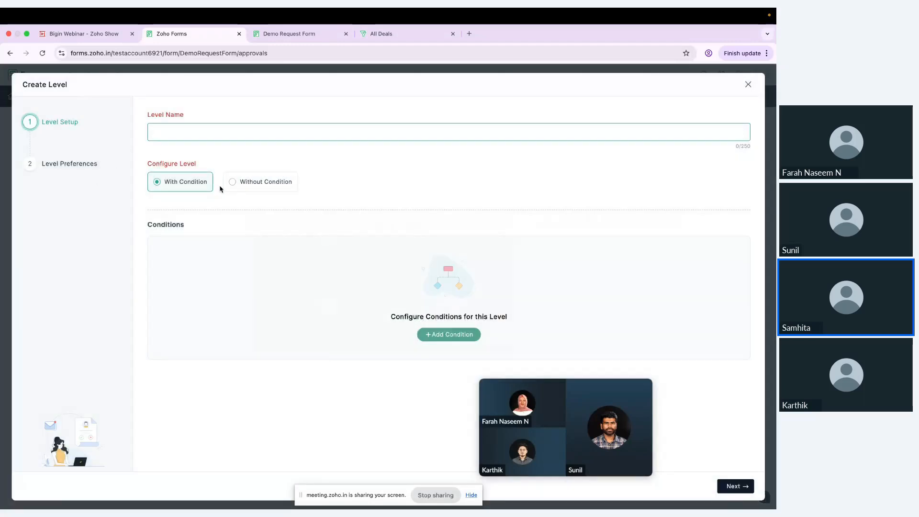
left_click(427, 344)
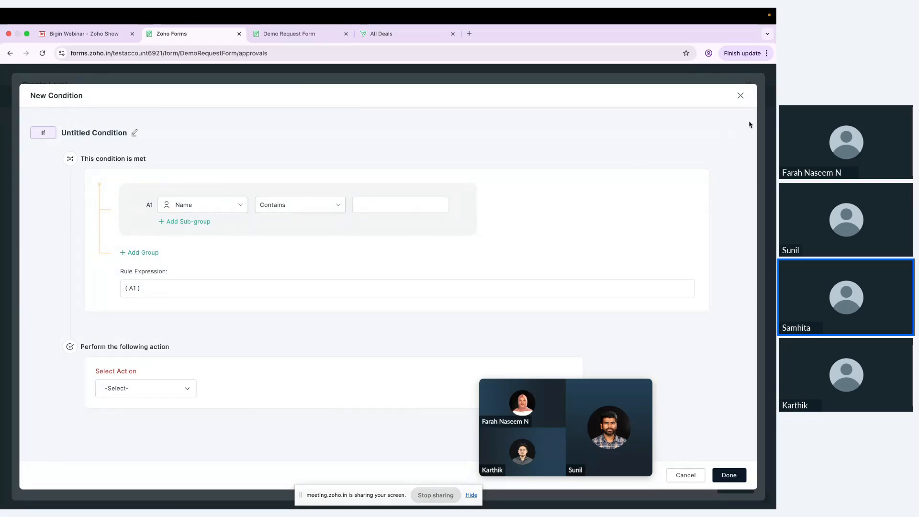
left_click(181, 388)
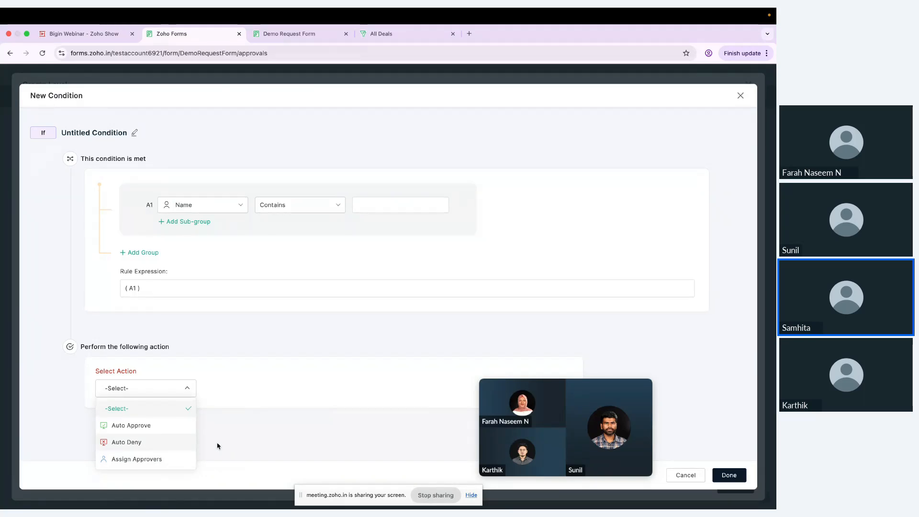
left_click(729, 475)
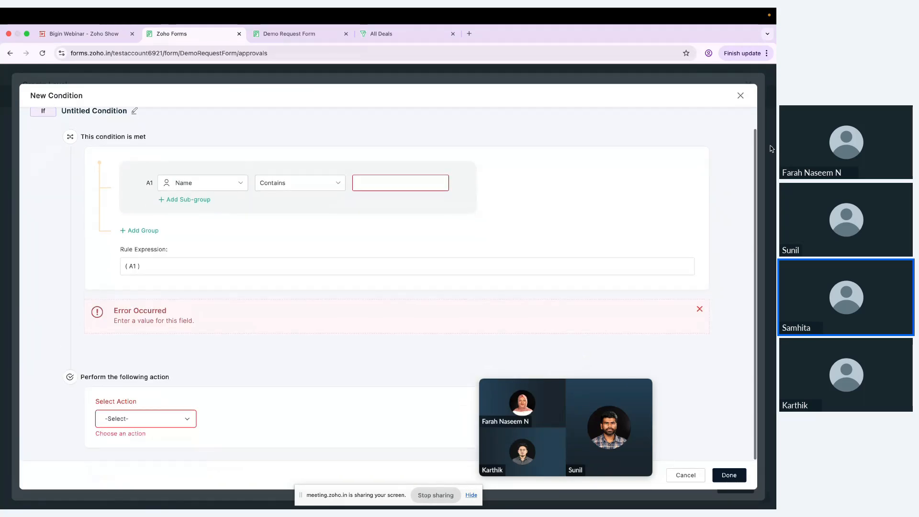
left_click(742, 97)
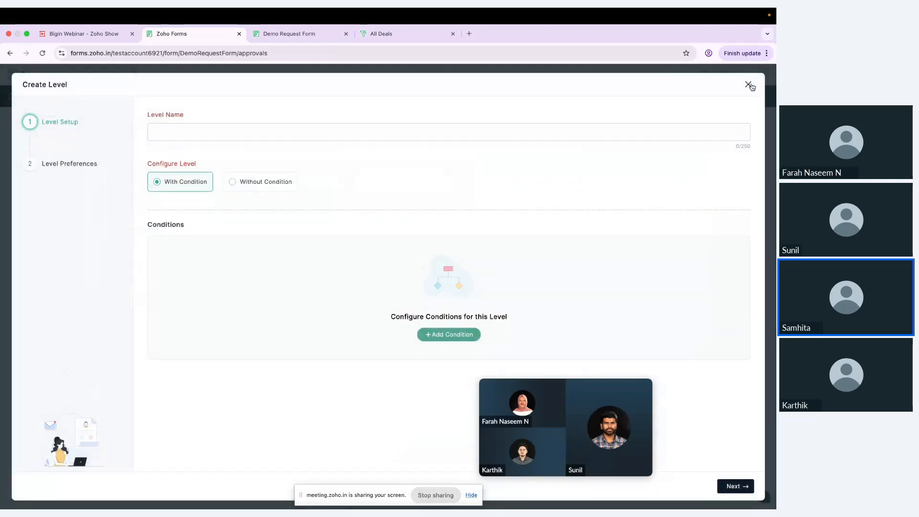
left_click(749, 86)
left_click(491, 313)
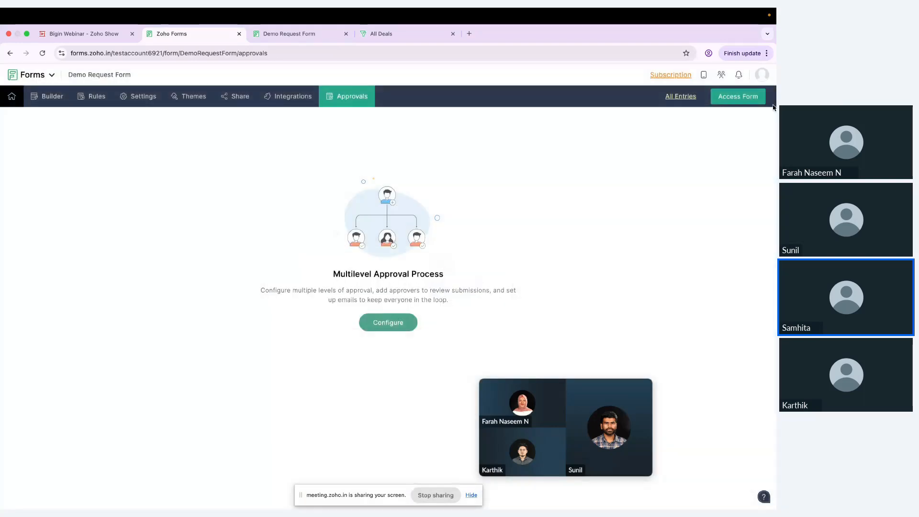
Open the Bigin card under the Demo Request Form's Integrations tab
left_click(300, 103)
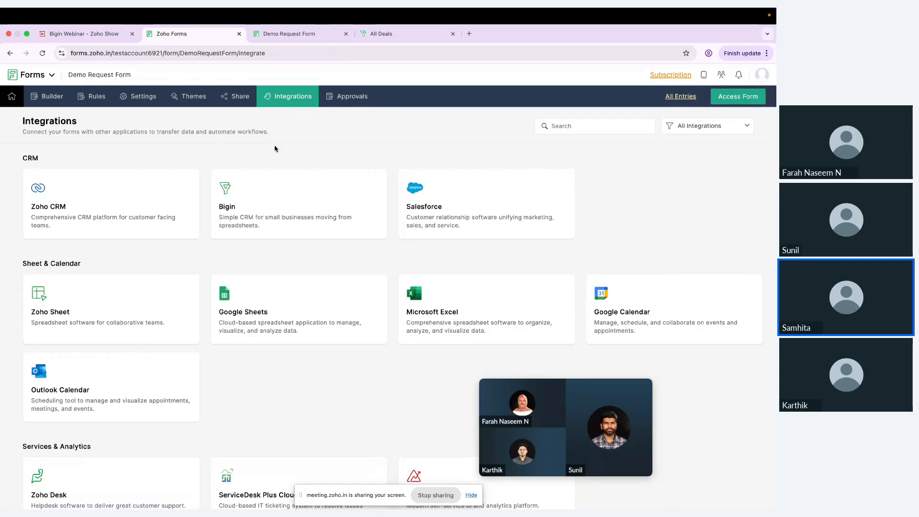
scroll(263, 343, "down", 10)
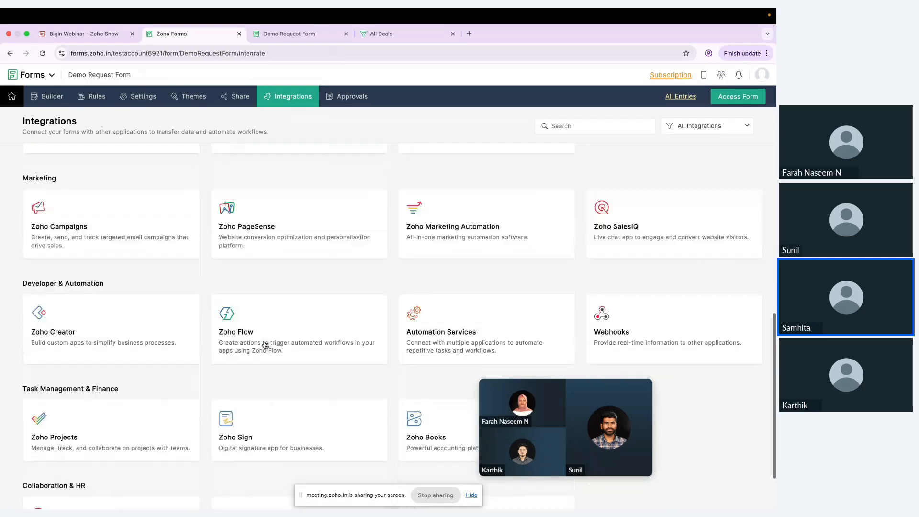
scroll(265, 345, "up", 10)
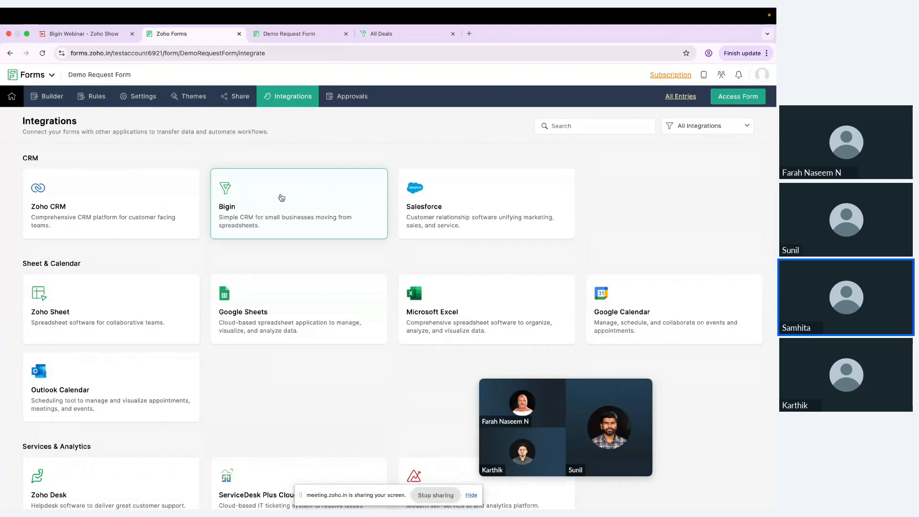
left_click(279, 188)
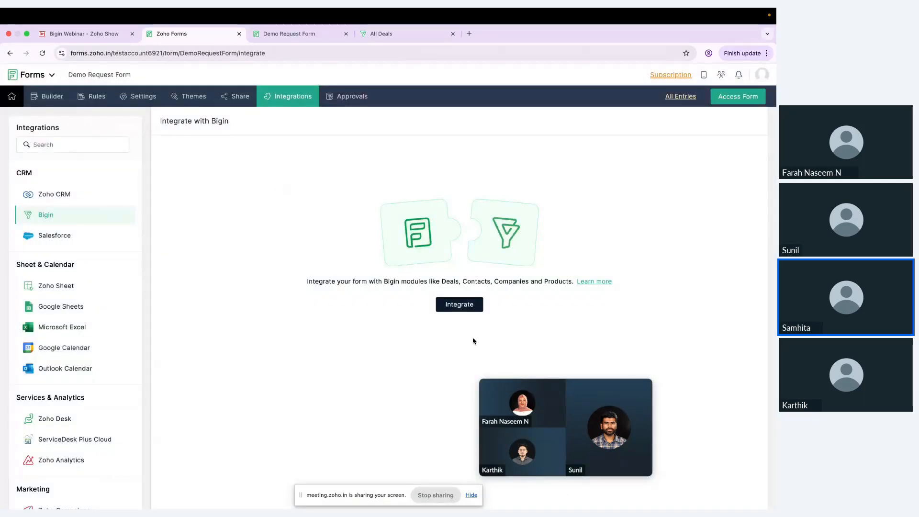
Start a Bigin integration targeting Contacts, mapping Last Name to the form's Name - Last Name
left_click(469, 304)
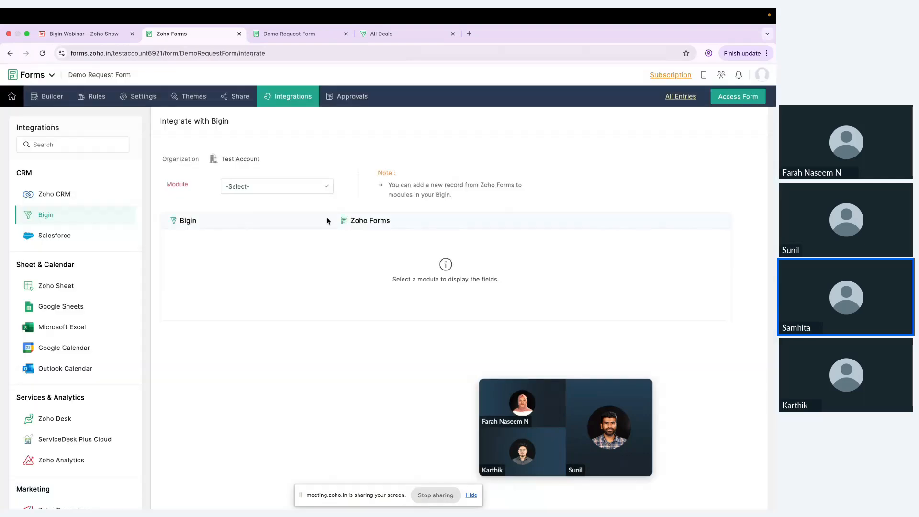
left_click(315, 190)
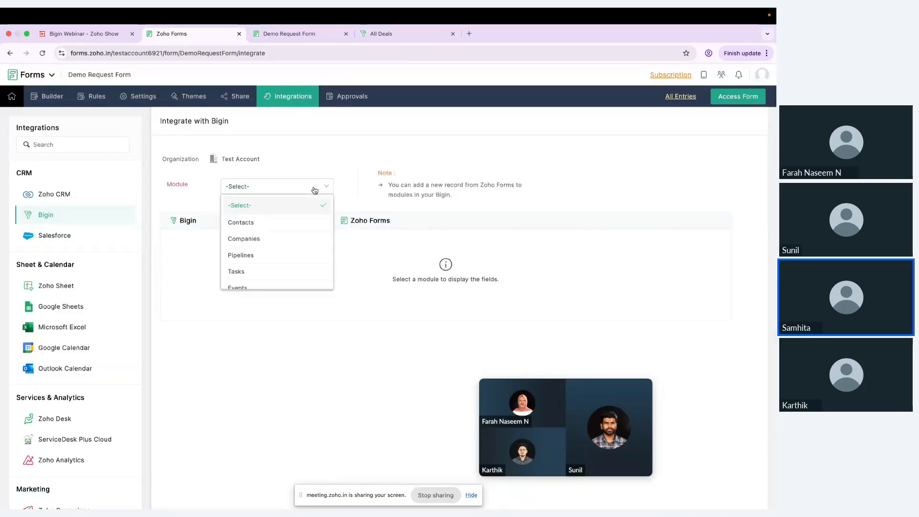
left_click(286, 223)
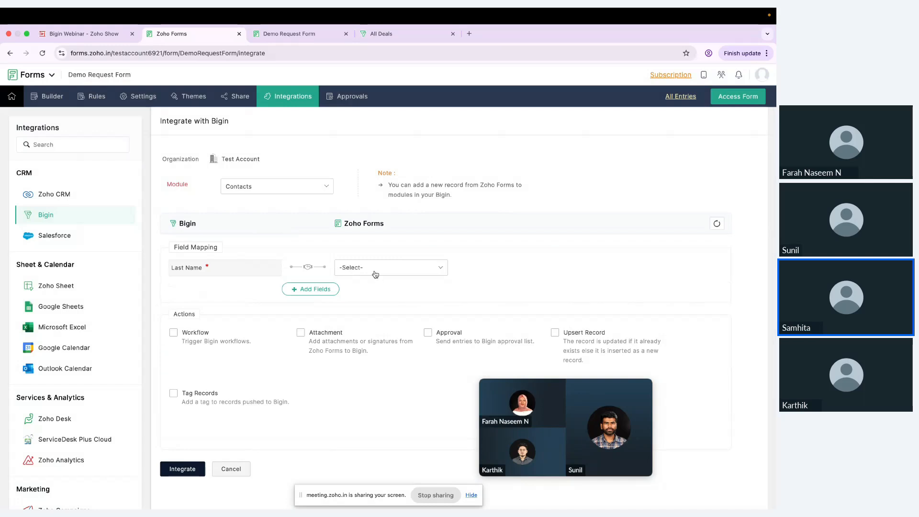
left_click(375, 273)
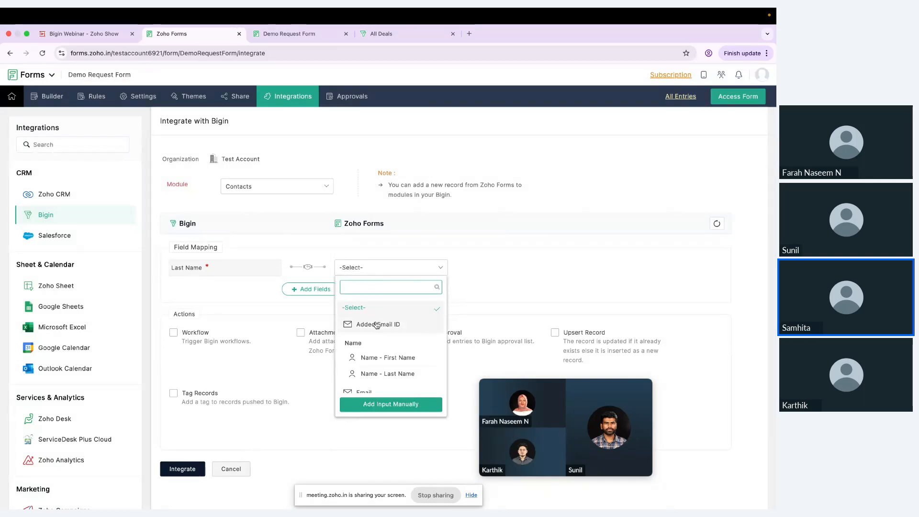
left_click(376, 374)
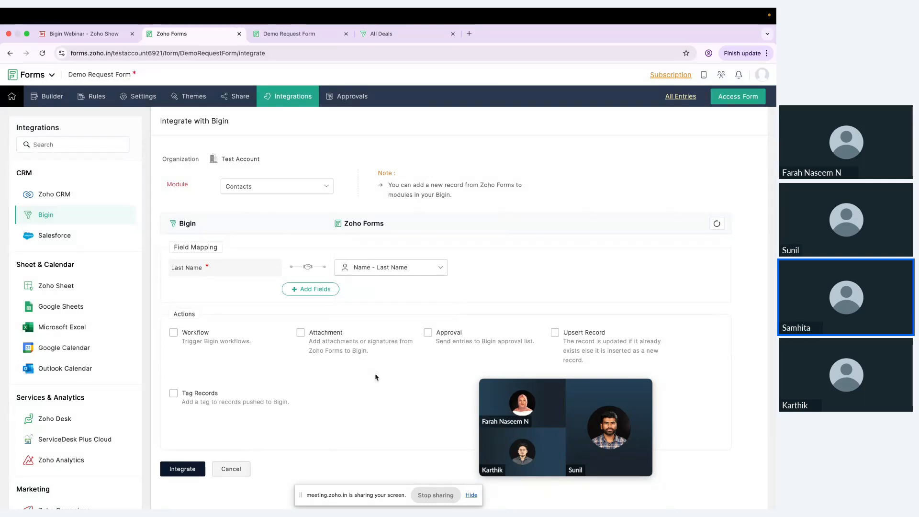
Add mappings for First Name to Name - First Name and Company Name to Company Name
left_click(322, 290)
left_click(261, 289)
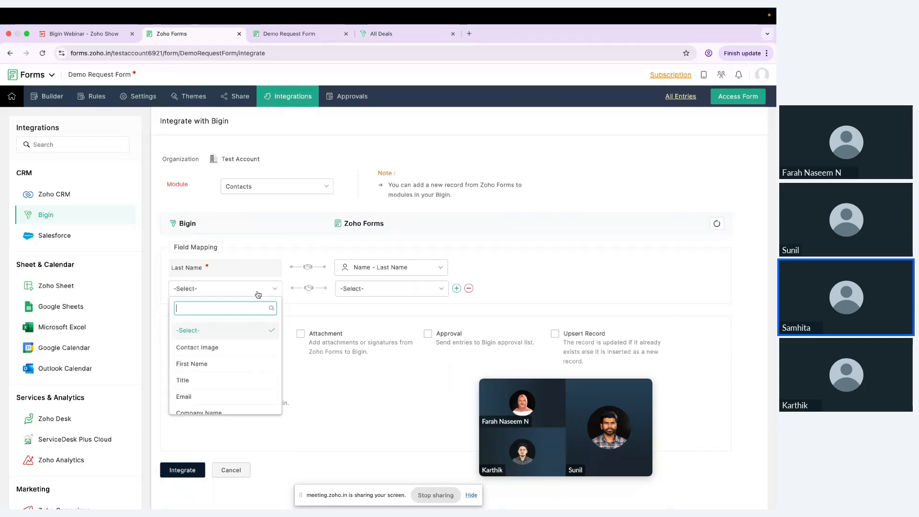
left_click(217, 365)
left_click(387, 289)
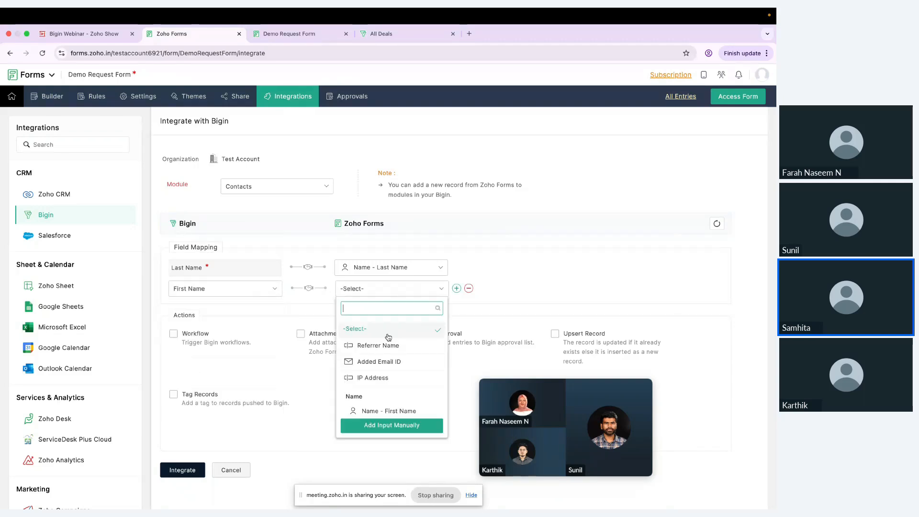
scroll(376, 379, "down", 1)
left_click(382, 386)
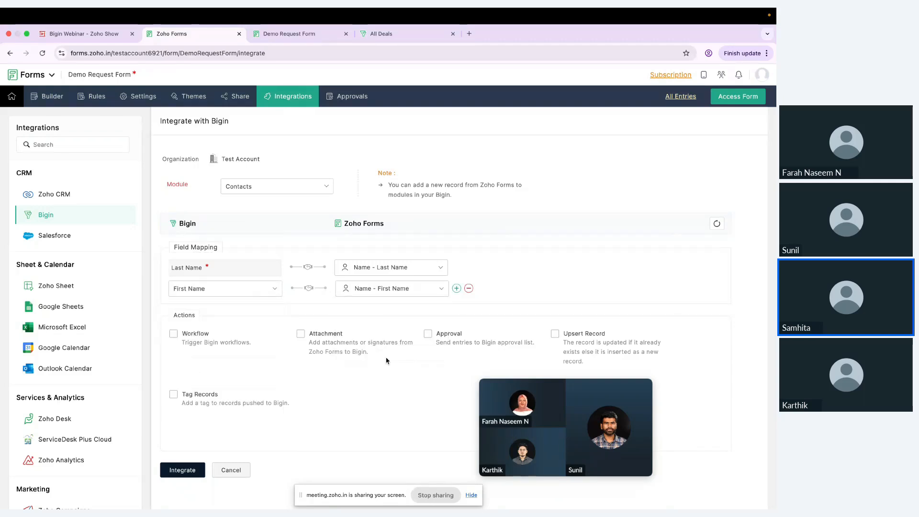
left_click(457, 289)
left_click(239, 310)
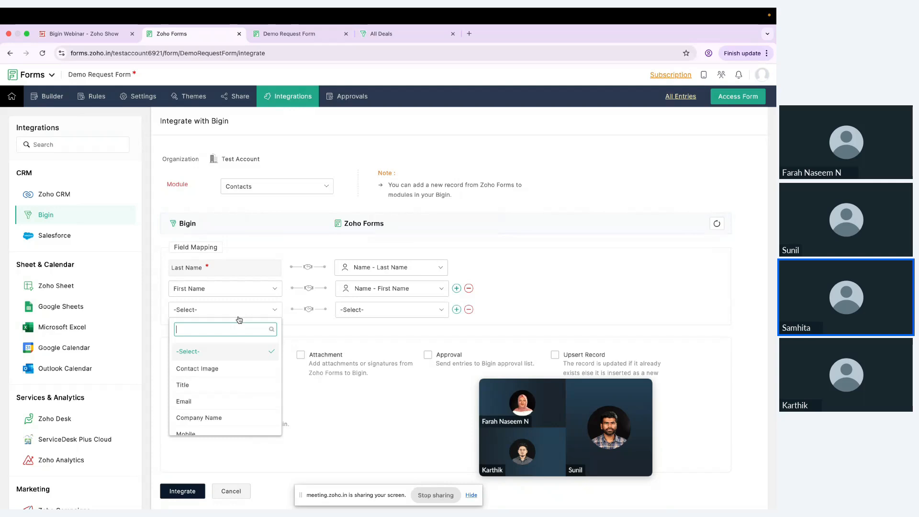
scroll(239, 399, "down", 1)
left_click(236, 395)
left_click(391, 310)
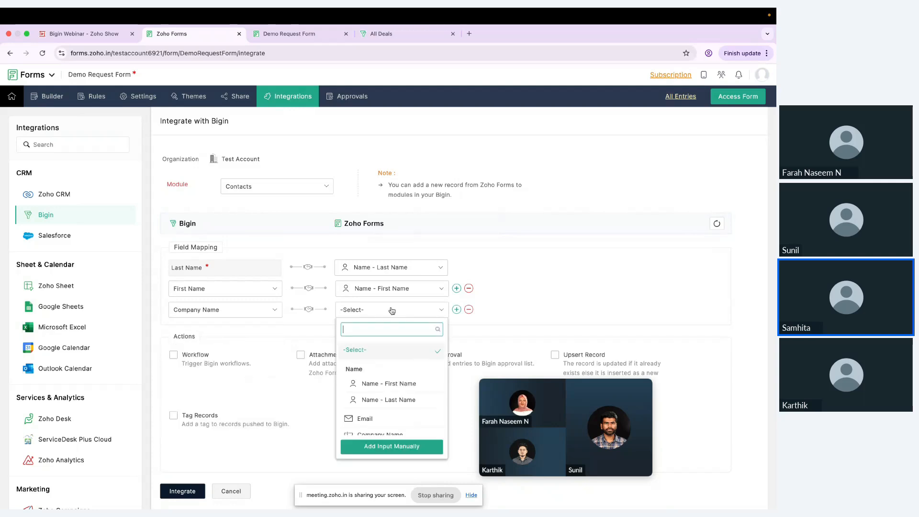
scroll(402, 413, "down", 1)
left_click(402, 403)
Add mappings for Bigin Email and Phone to the form's Email and Phone fields
left_click(457, 310)
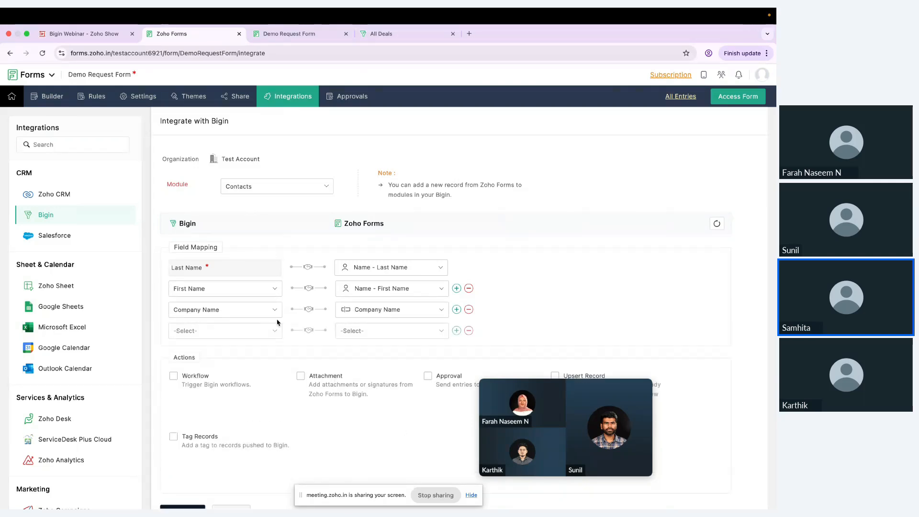
left_click(273, 330)
scroll(240, 411, "down", 1)
left_click(238, 402)
left_click(378, 335)
left_click(363, 404)
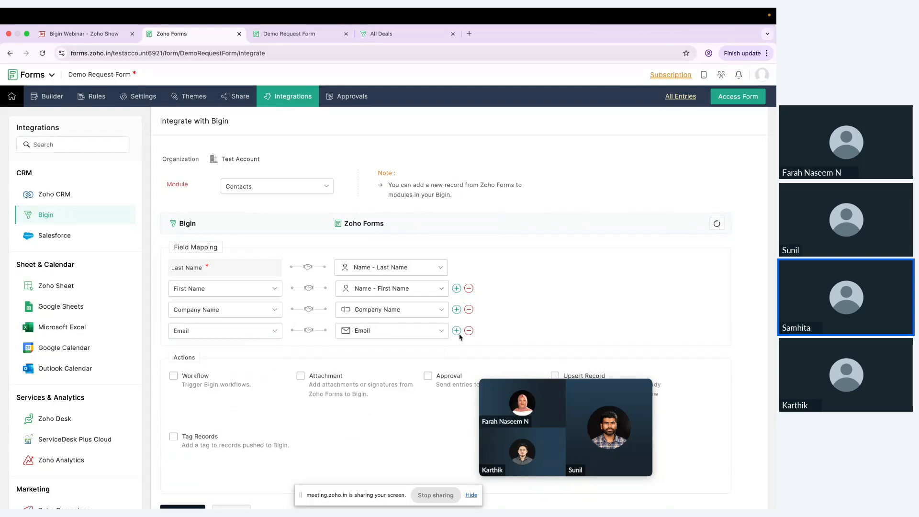
left_click(457, 331)
left_click(270, 352)
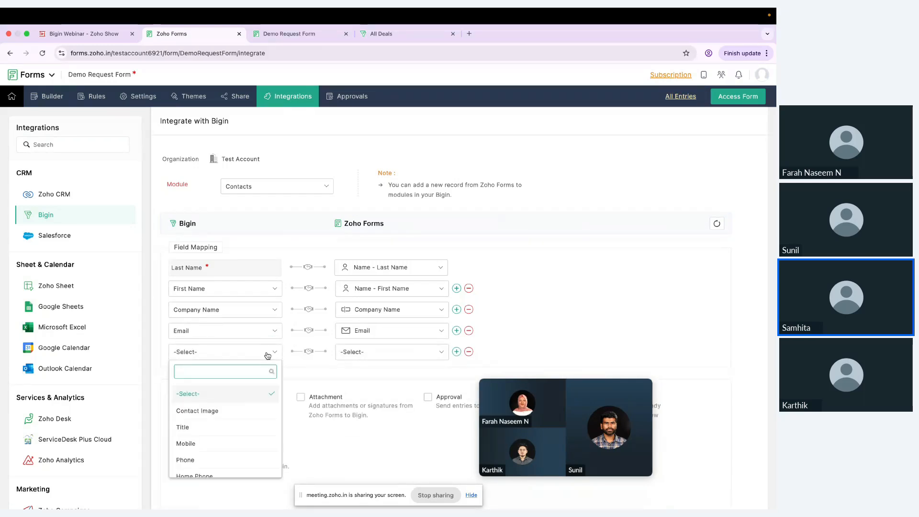
scroll(225, 429, "down", 1)
left_click(220, 429)
left_click(401, 354)
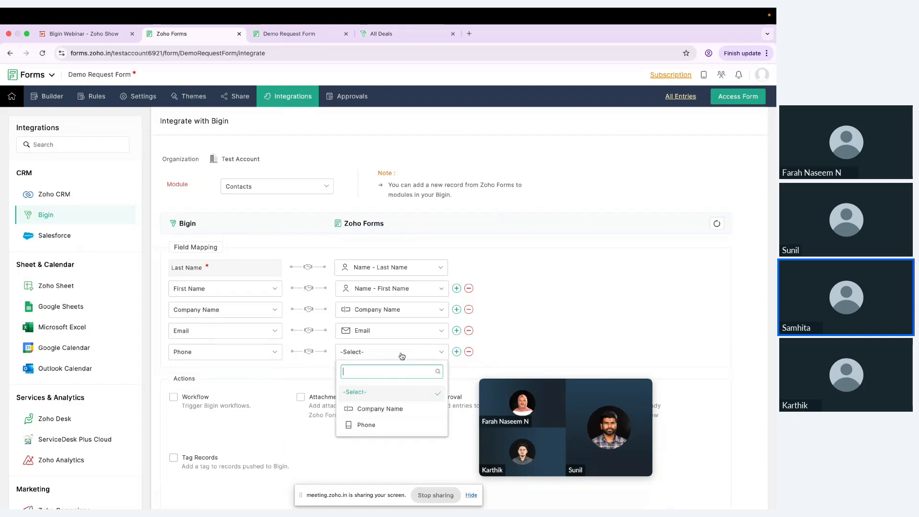
left_click(366, 426)
Remove the empty sixth mapping row and save the Contacts integration with Integrate
left_click(456, 352)
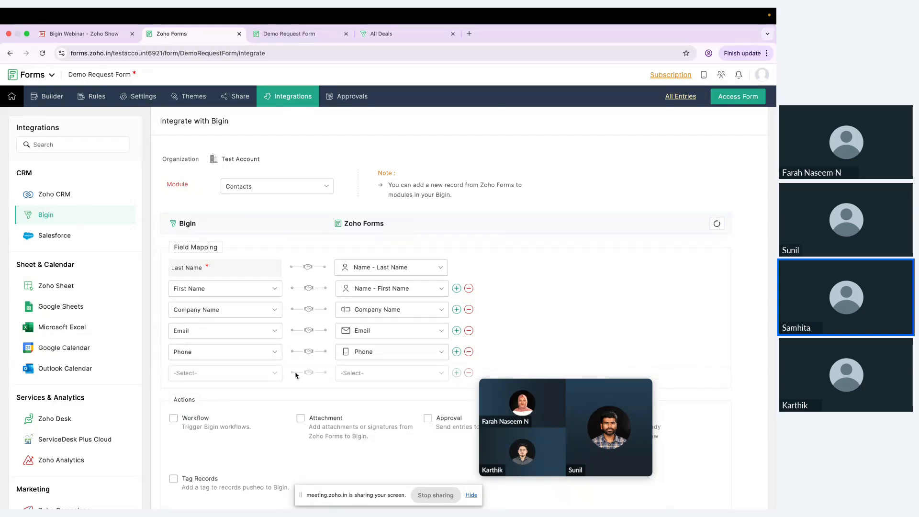
left_click(264, 374)
scroll(236, 438, "down", 2)
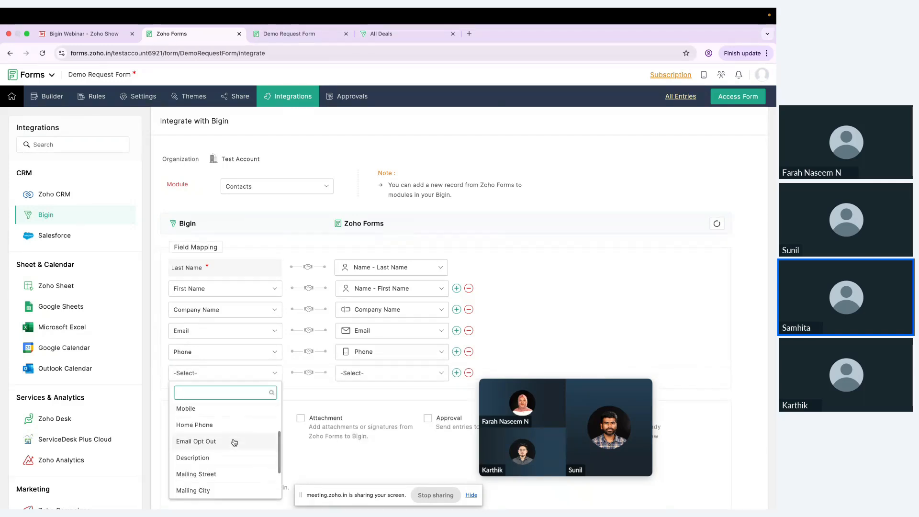
scroll(234, 442, "down", 1)
scroll(233, 438, "up", 3)
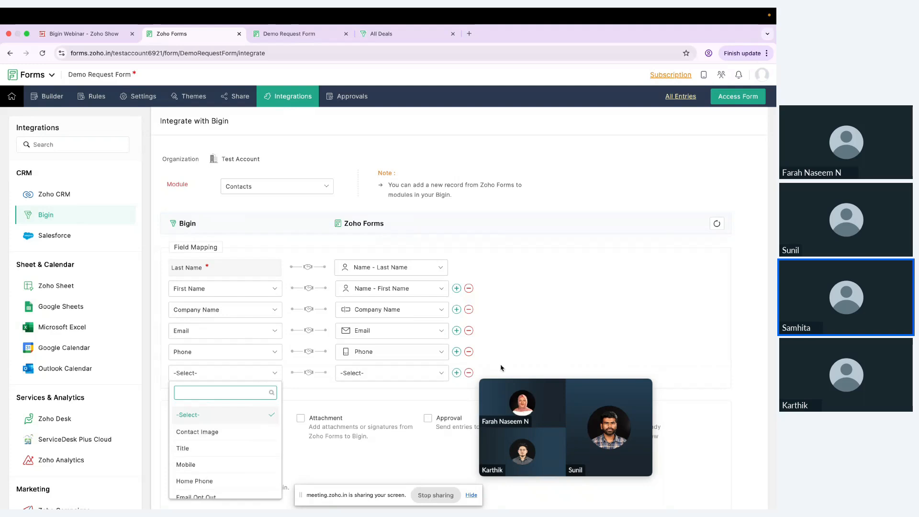
left_click(478, 336)
left_click(469, 373)
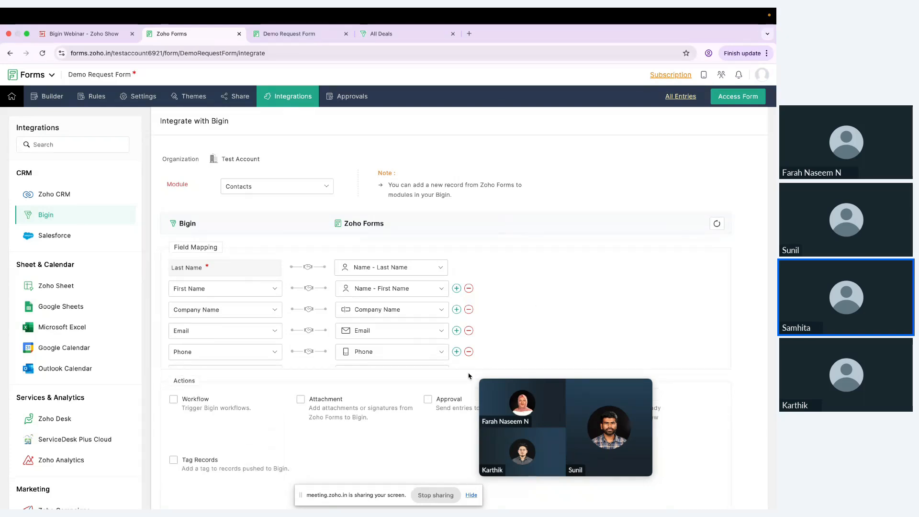
scroll(502, 335, "down", 1)
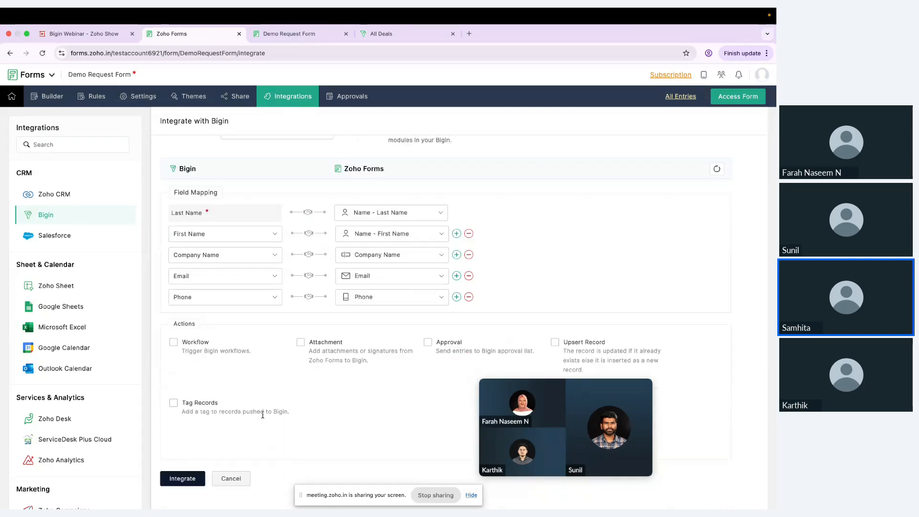
left_click(191, 480)
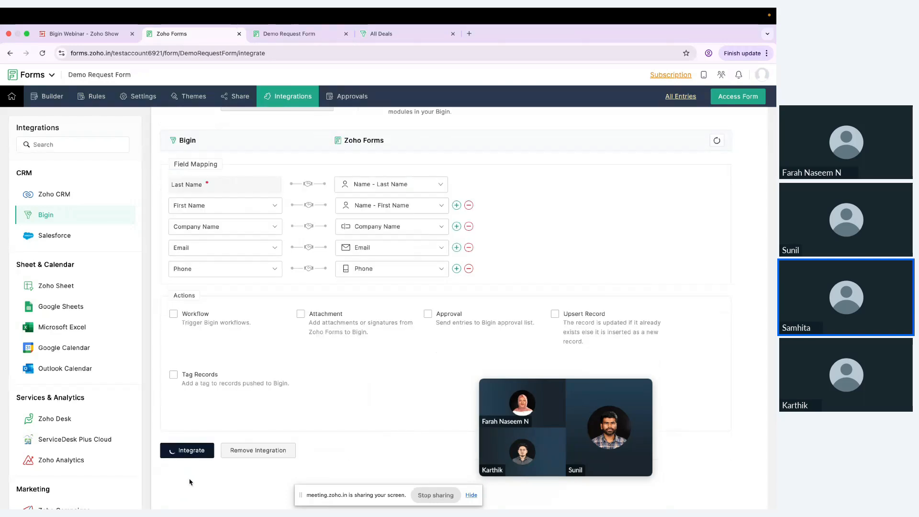
scroll(306, 383, "up", 2)
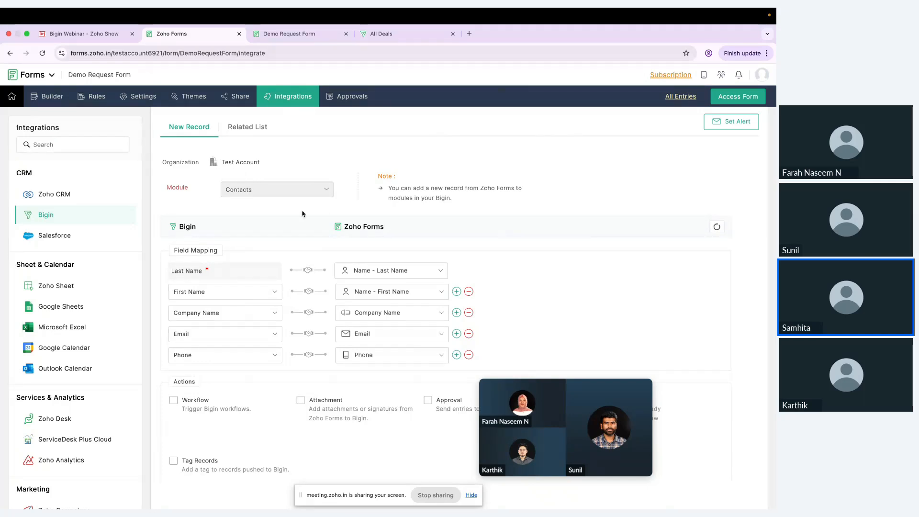
Set the Related List to Pipelines with Sales Pipeline as the team pipeline
left_click(260, 128)
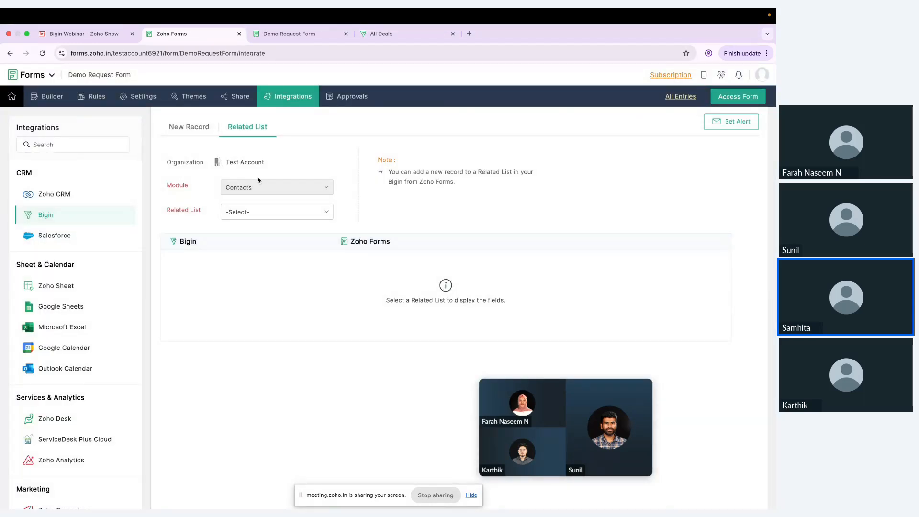
left_click(257, 214)
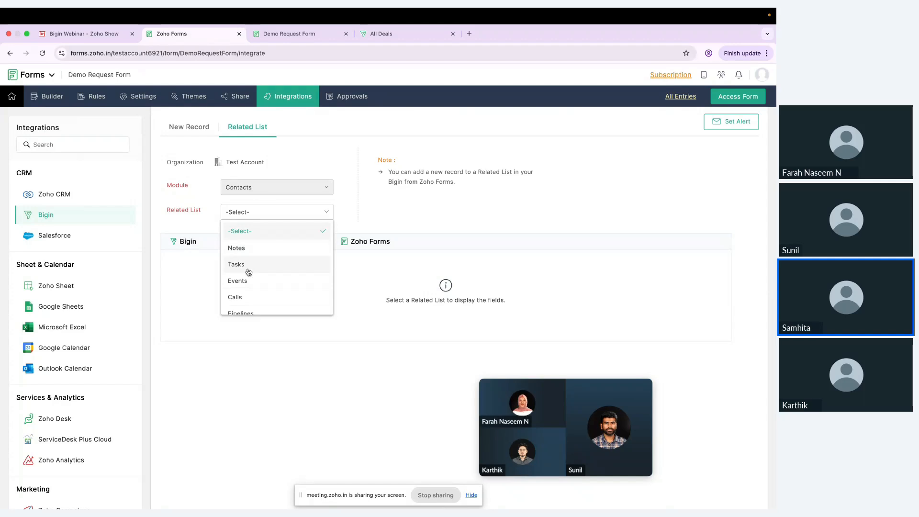
scroll(248, 276, "down", 1)
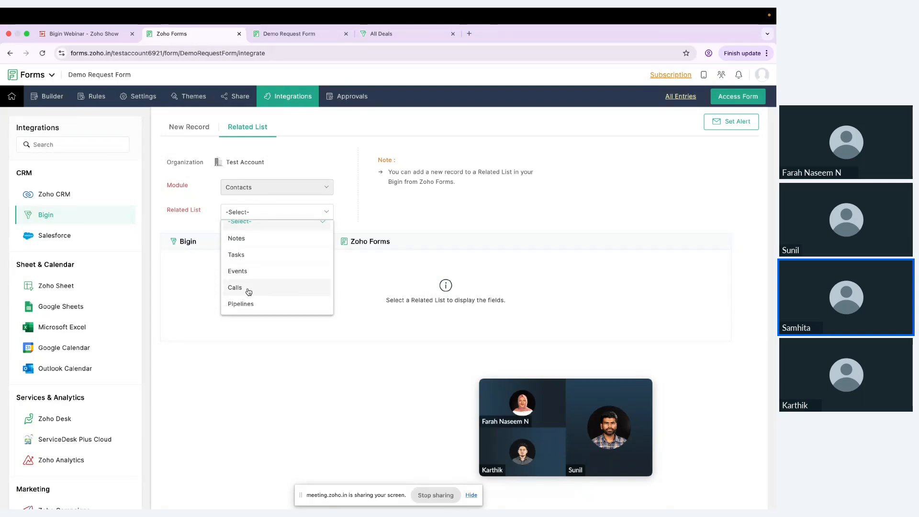
left_click(325, 212)
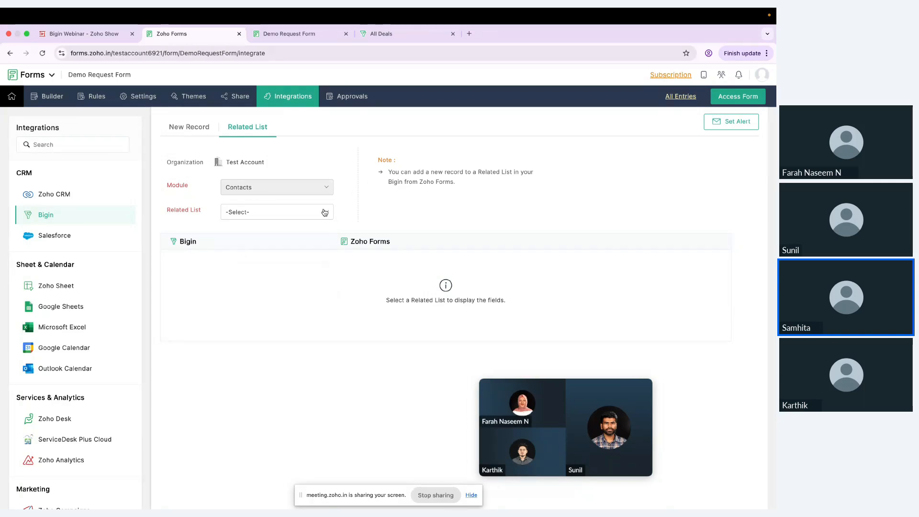
left_click(324, 213)
scroll(288, 297, "down", 1)
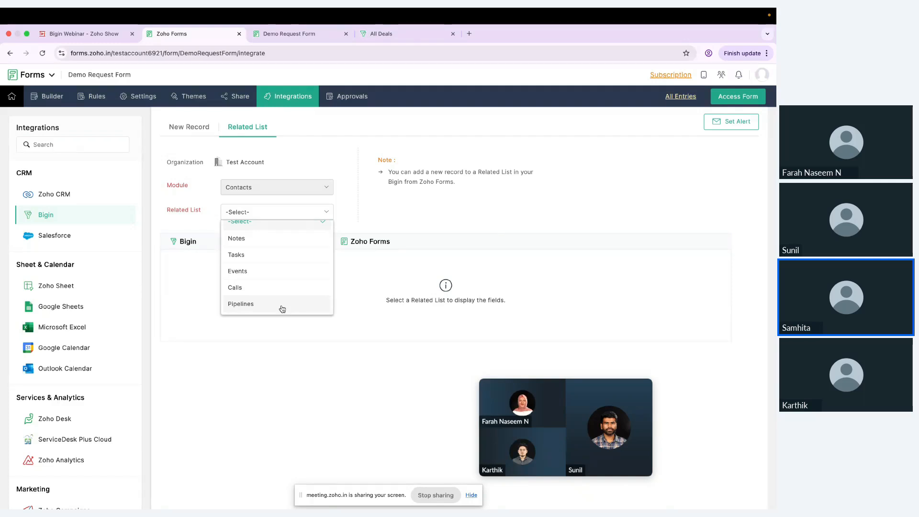
left_click(282, 309)
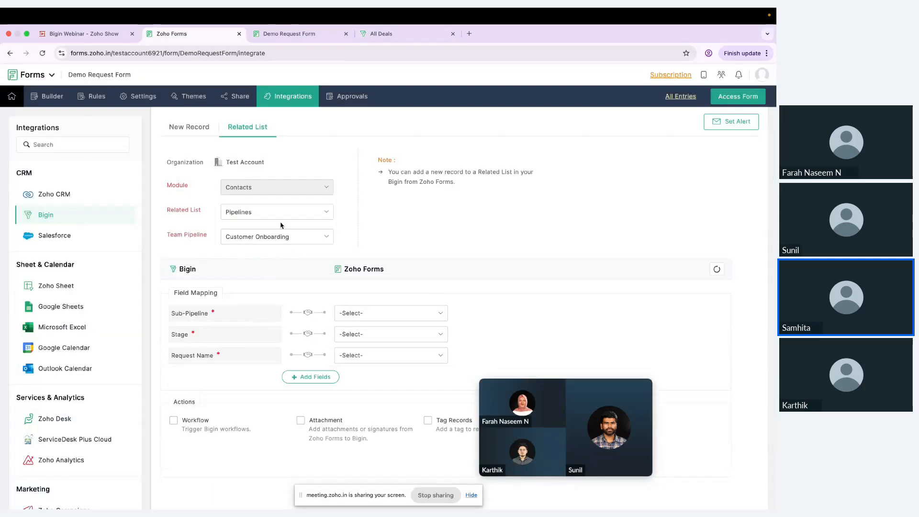
left_click(311, 244)
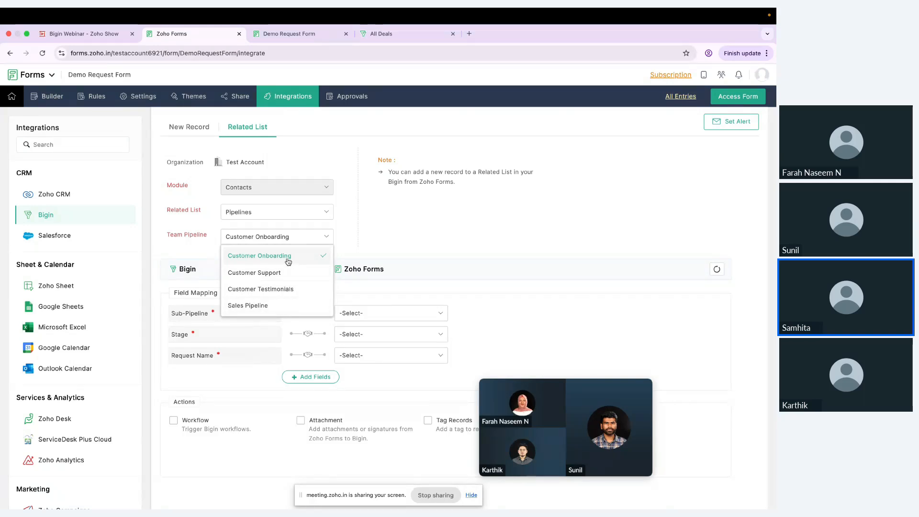
left_click(283, 310)
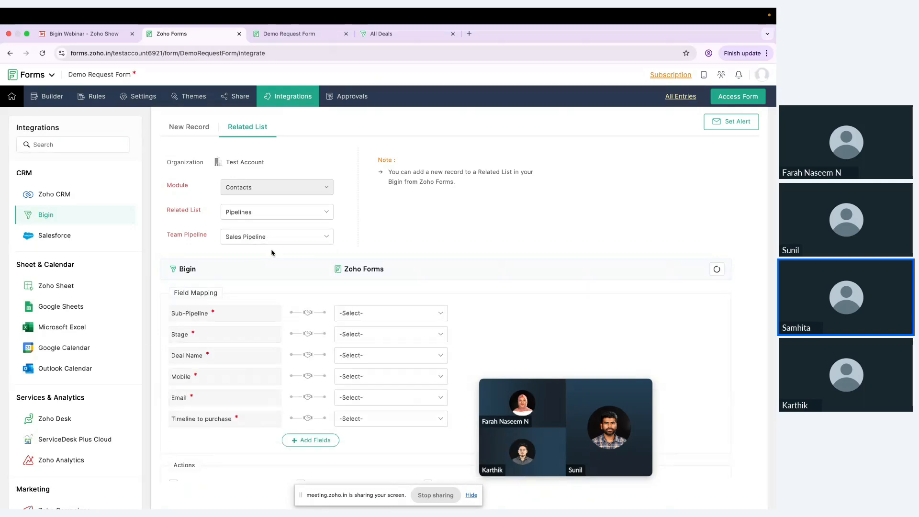
Set Sub-Pipeline to Sales Pipeline Standard and Stage to Qualification
left_click(398, 314)
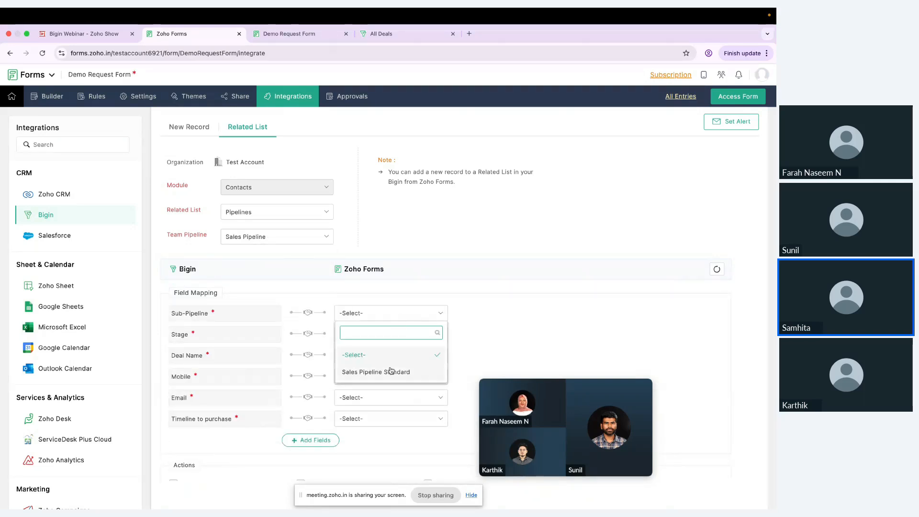
left_click(389, 373)
left_click(390, 330)
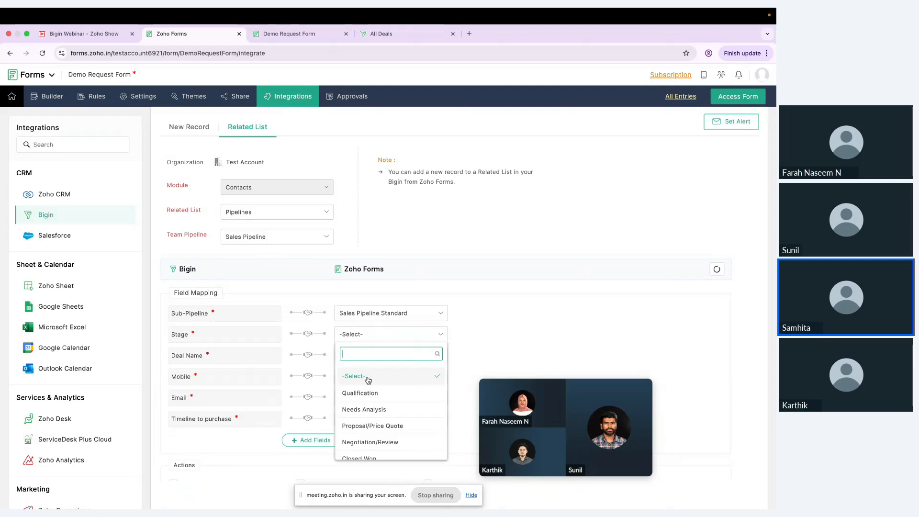
left_click(369, 394)
Map Deal Name to Company Name, Mobile to Phone, Email to Email, and Timeline to purchase
left_click(389, 357)
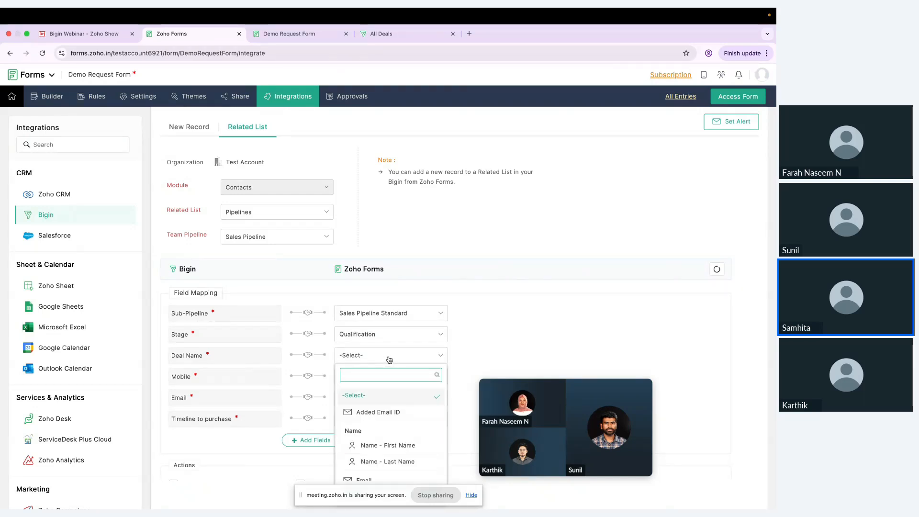
scroll(385, 422, "down", 3)
left_click(382, 431)
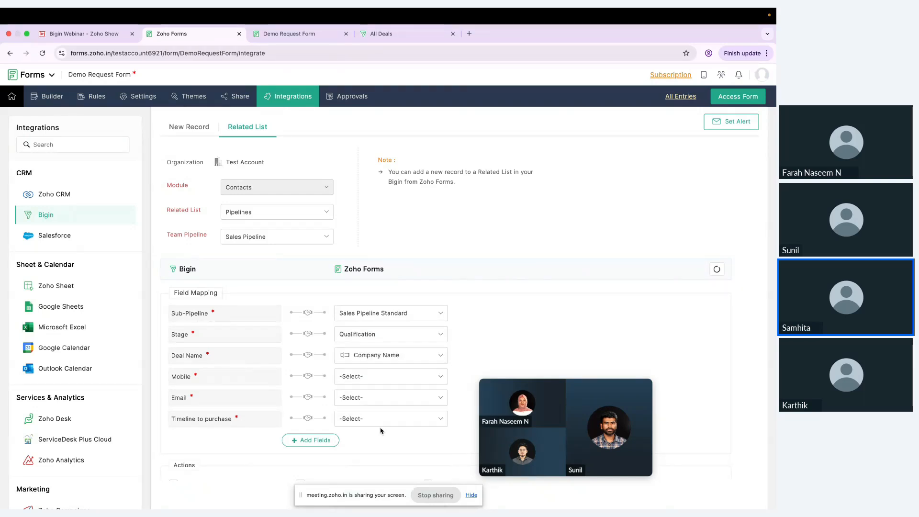
left_click(391, 376)
left_click(363, 447)
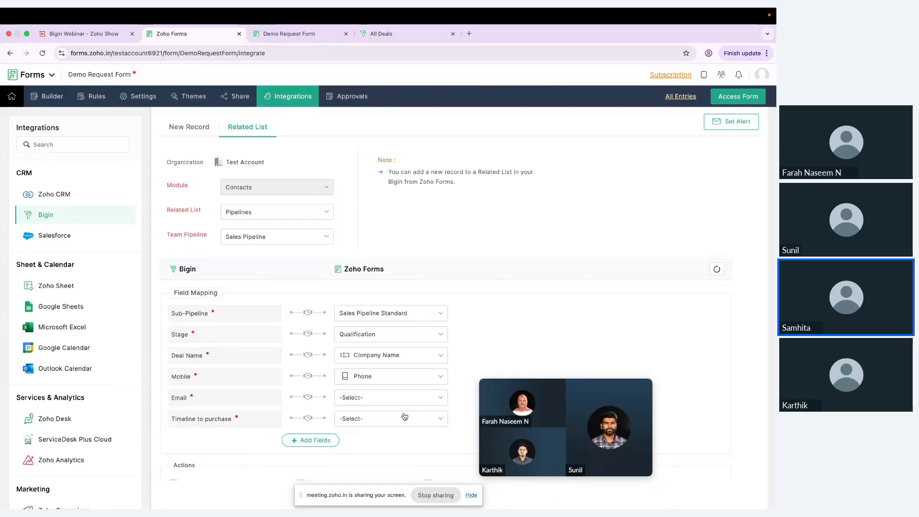
left_click(403, 397)
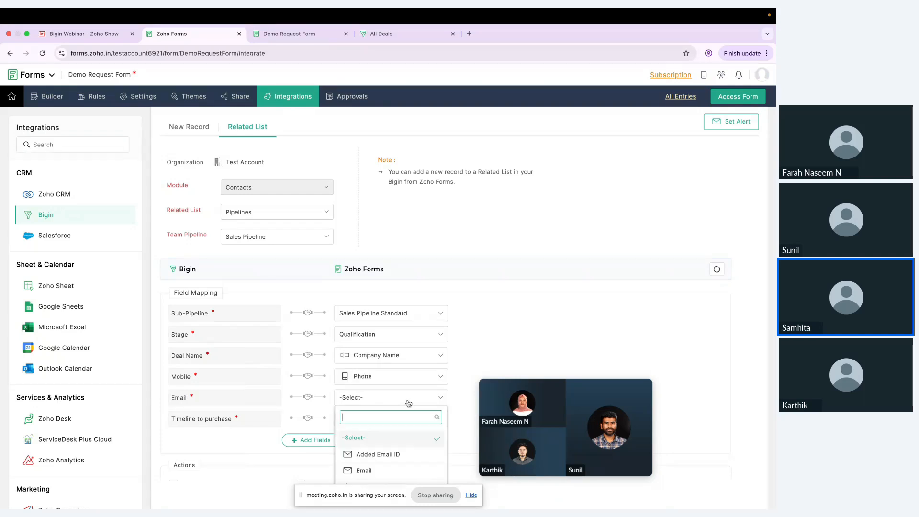
left_click(403, 469)
left_click(397, 427)
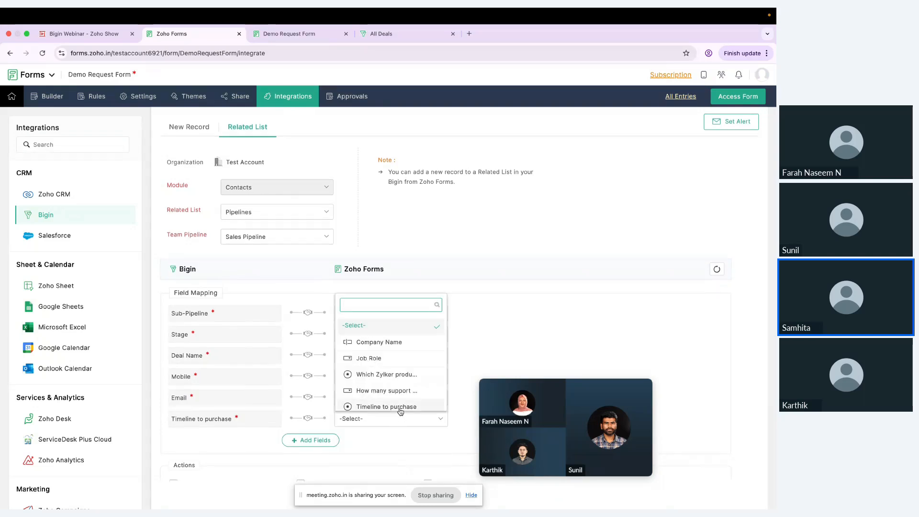
left_click(400, 406)
scroll(457, 417, "down", 2)
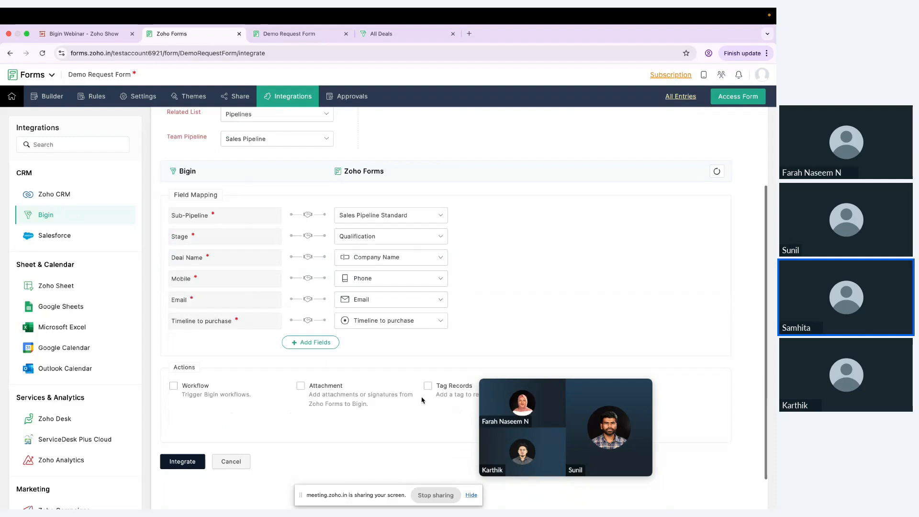
Map Bigin's Zylker product interest and support agents count fields to their form questions
left_click(314, 343)
left_click(243, 350)
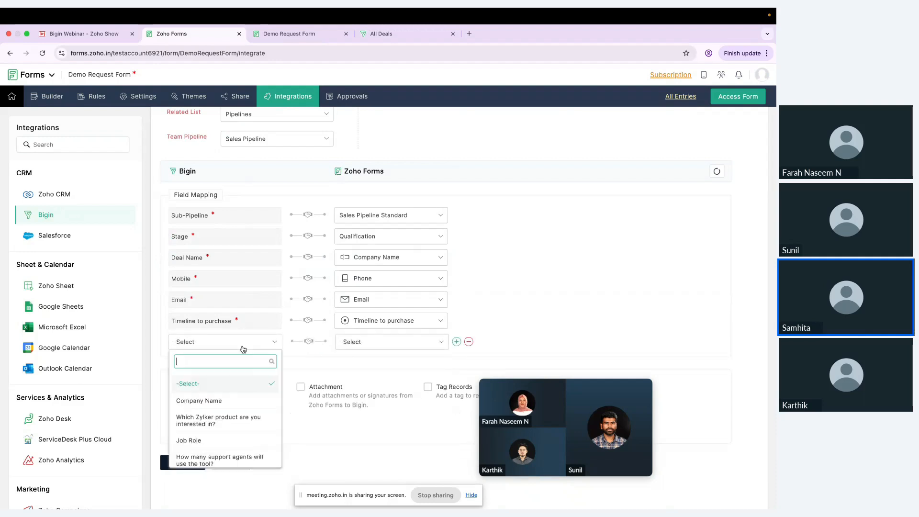
left_click(225, 419)
left_click(392, 342)
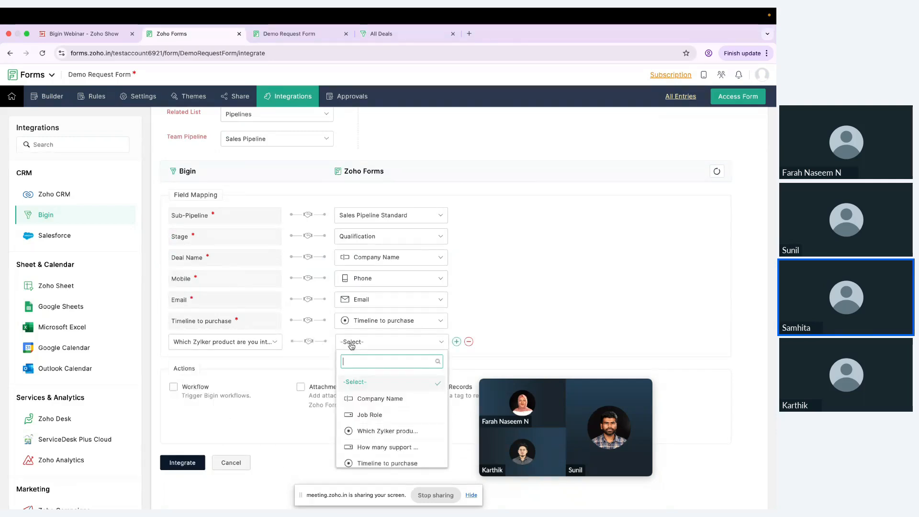
left_click(383, 430)
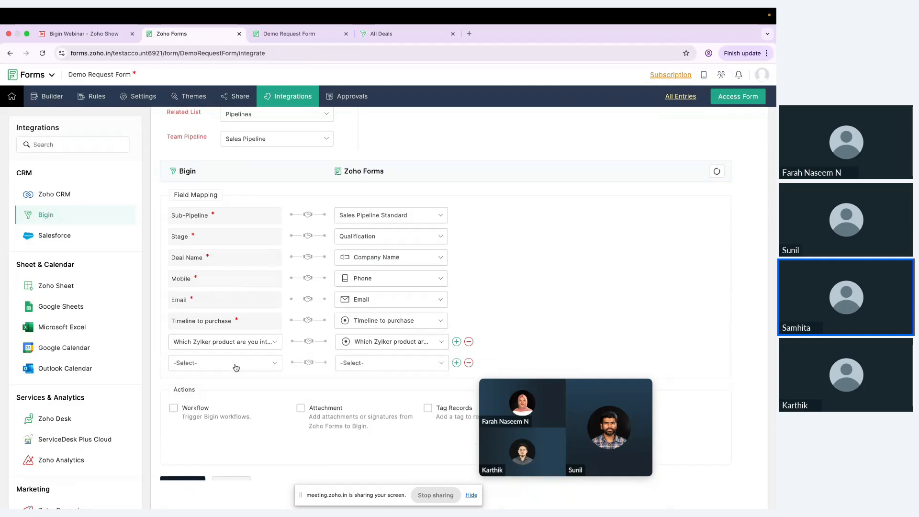
left_click(235, 363)
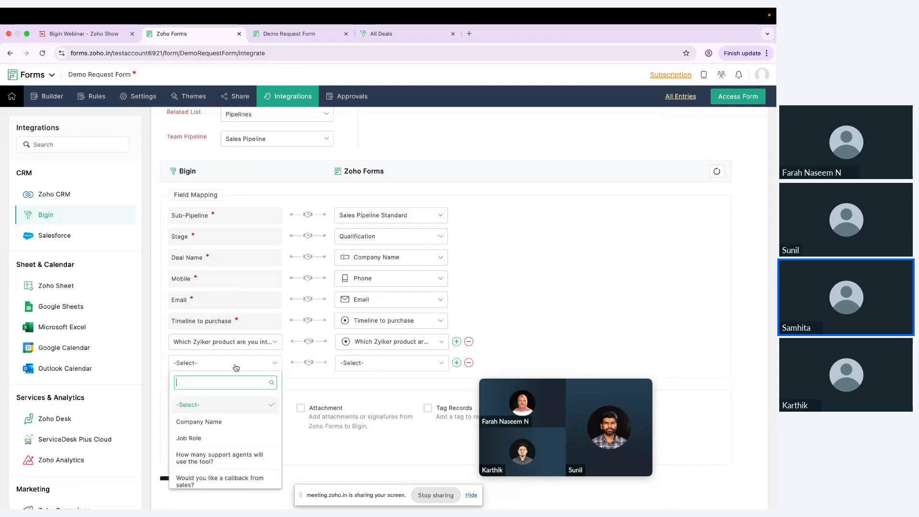
left_click(227, 448)
left_click(366, 369)
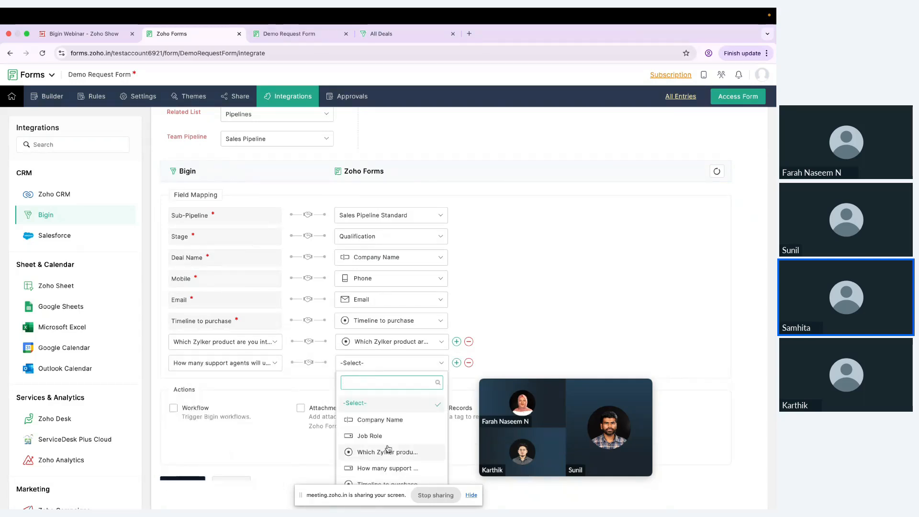
left_click(383, 443)
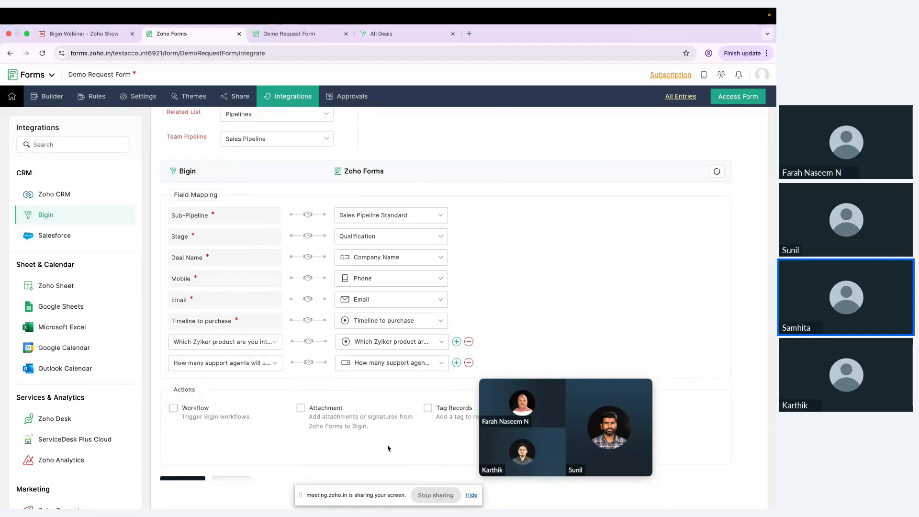
Add a mapping from Bigin's callback request field to the form's callback question
left_click(456, 363)
left_click(261, 385)
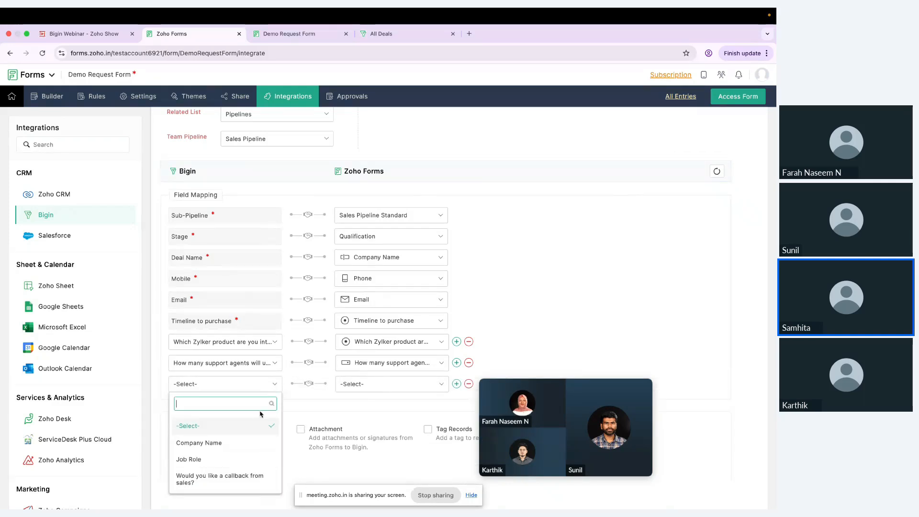
left_click(249, 478)
left_click(388, 393)
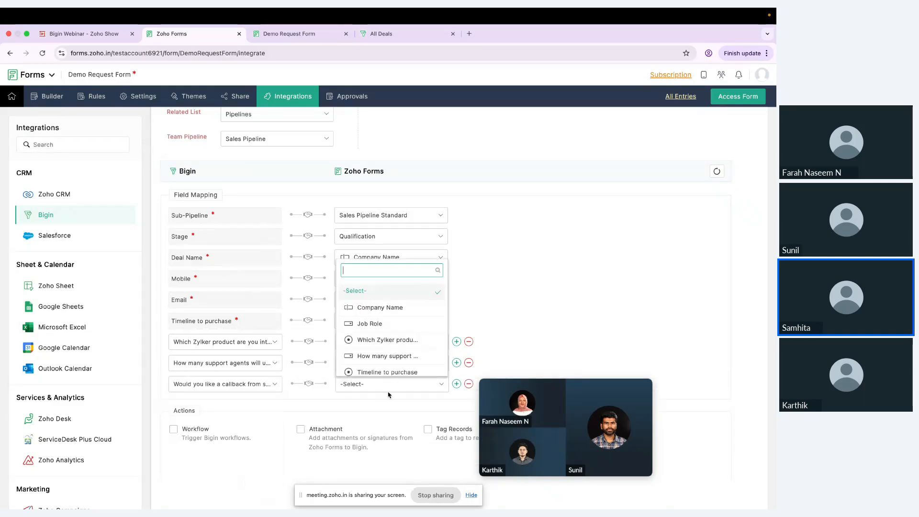
scroll(393, 371, "down", 1)
left_click(396, 366)
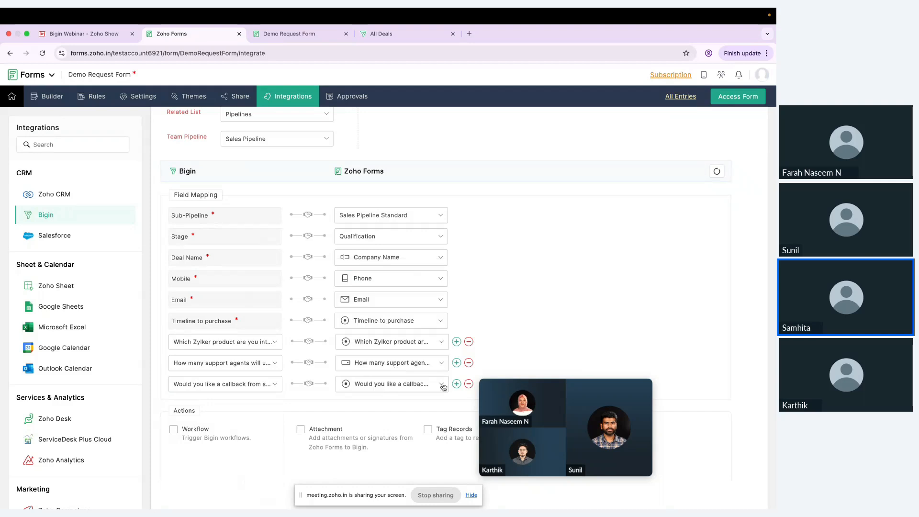
Add a Job Role row mapped to the form's Job Role answer
left_click(457, 384)
left_click(274, 406)
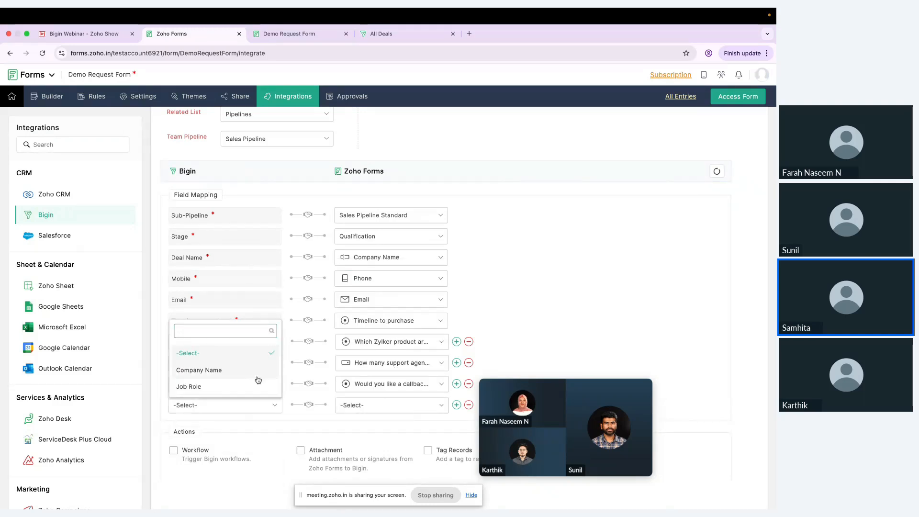
left_click(254, 373)
left_click(259, 405)
left_click(246, 389)
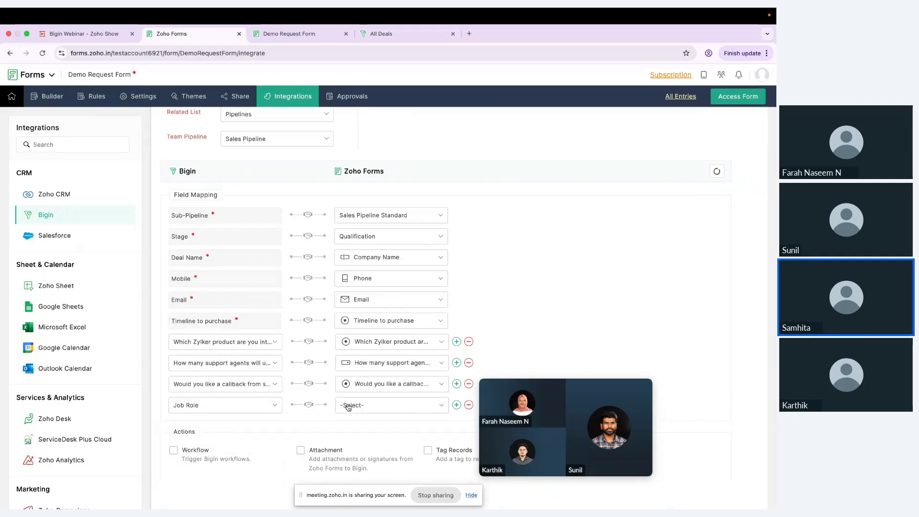
left_click(349, 405)
scroll(389, 338, "down", 5)
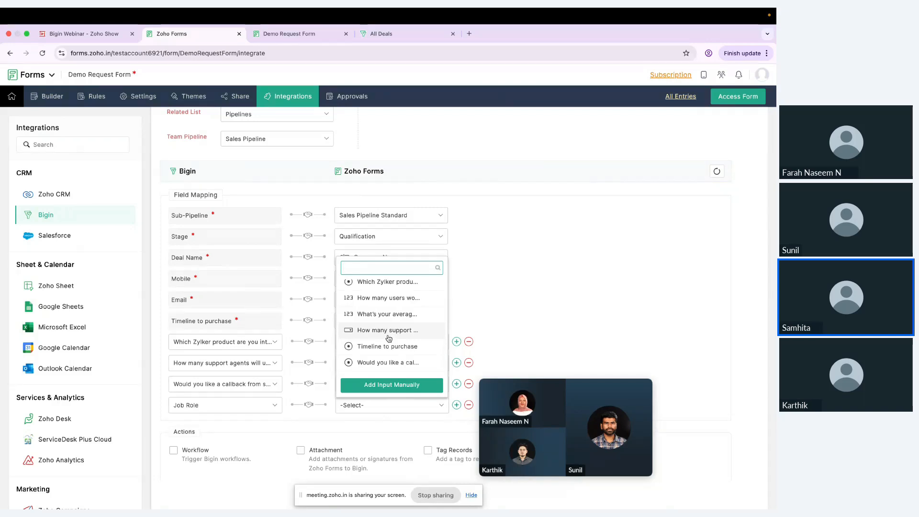
scroll(389, 338, "up", 3)
left_click(376, 305)
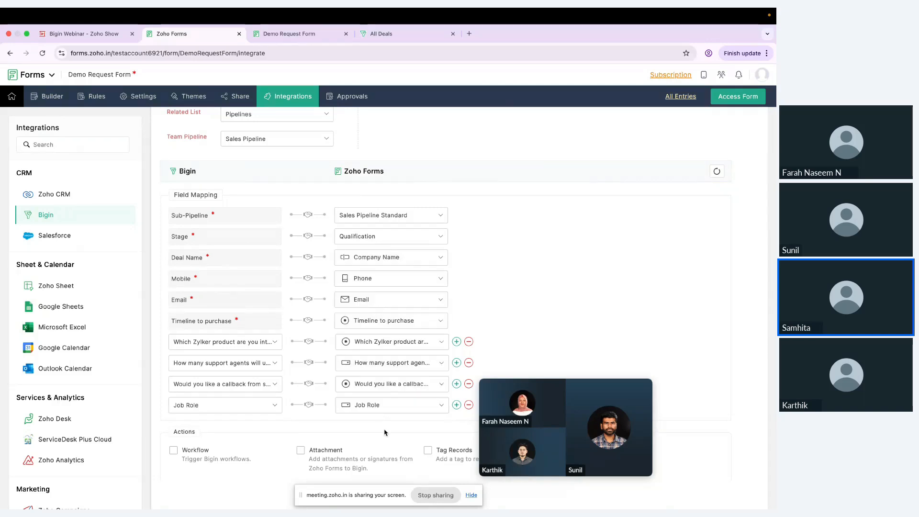
scroll(387, 309, "down", 2)
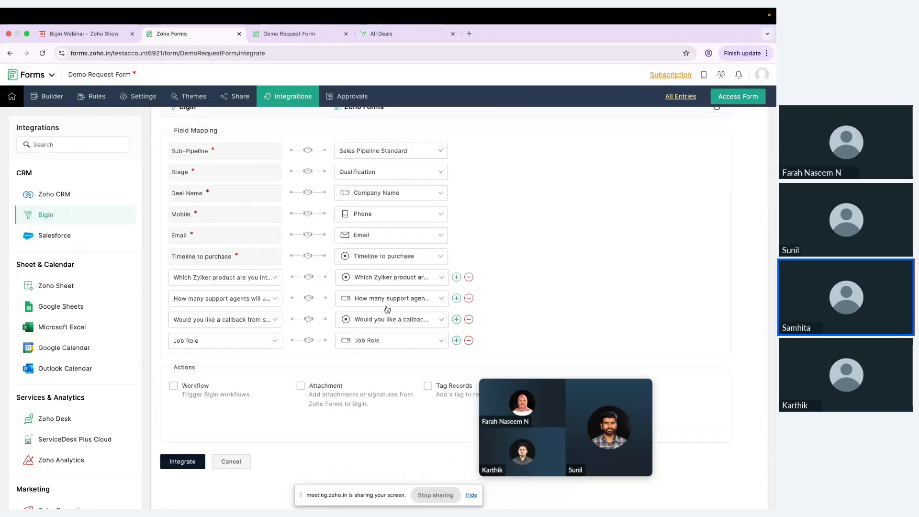
scroll(366, 383, "up", 2)
scroll(367, 384, "down", 2)
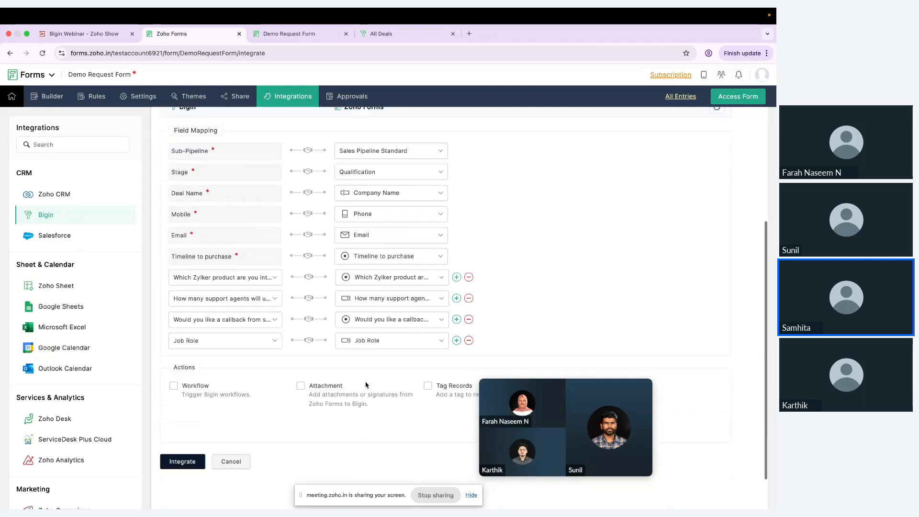
left_click_drag(569, 395, 664, 351)
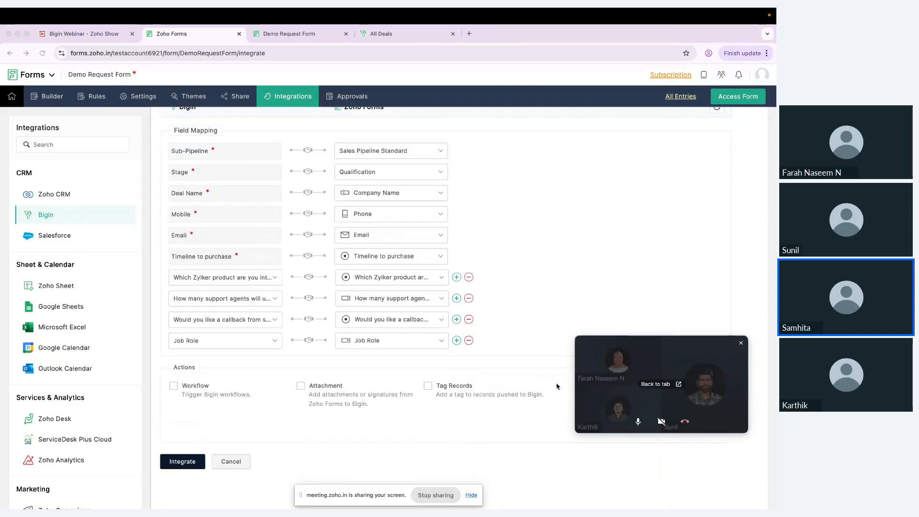
Enable Tag Records with Company Name as the tag name, then save with Integrate
left_click(428, 386)
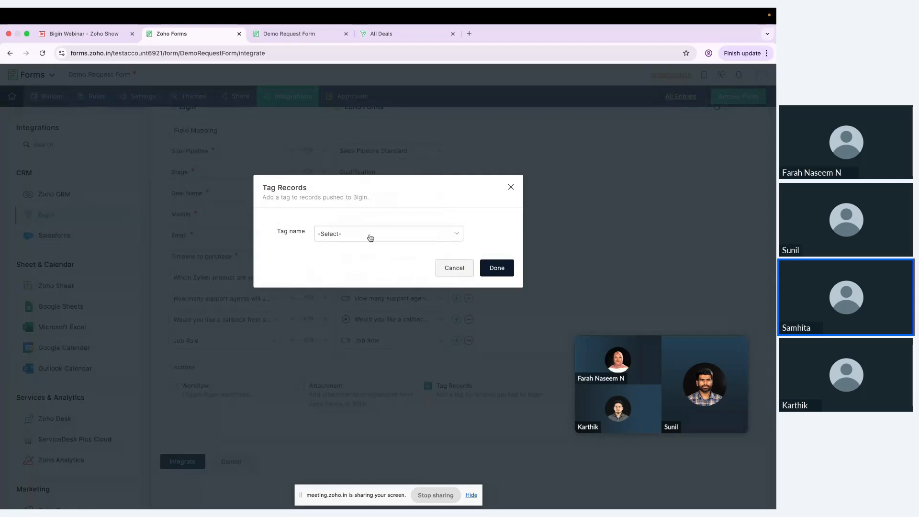
left_click(370, 235)
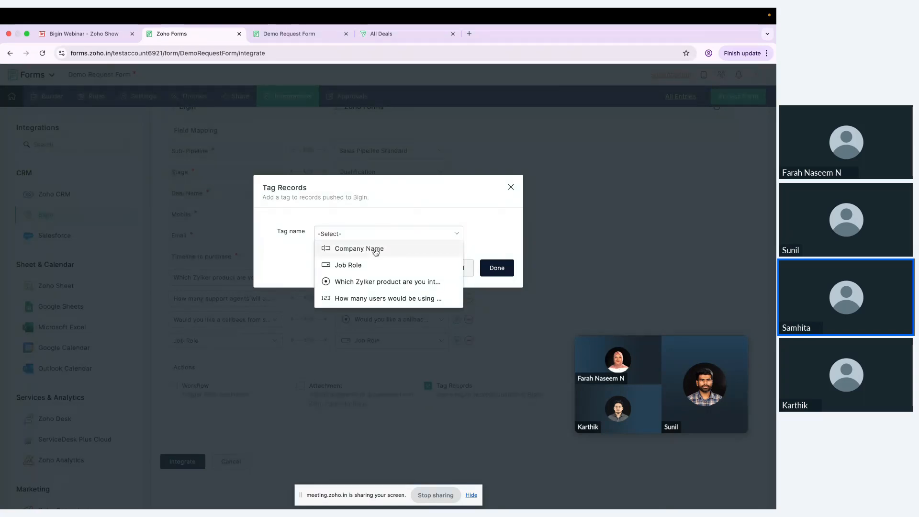
left_click(375, 250)
left_click(494, 268)
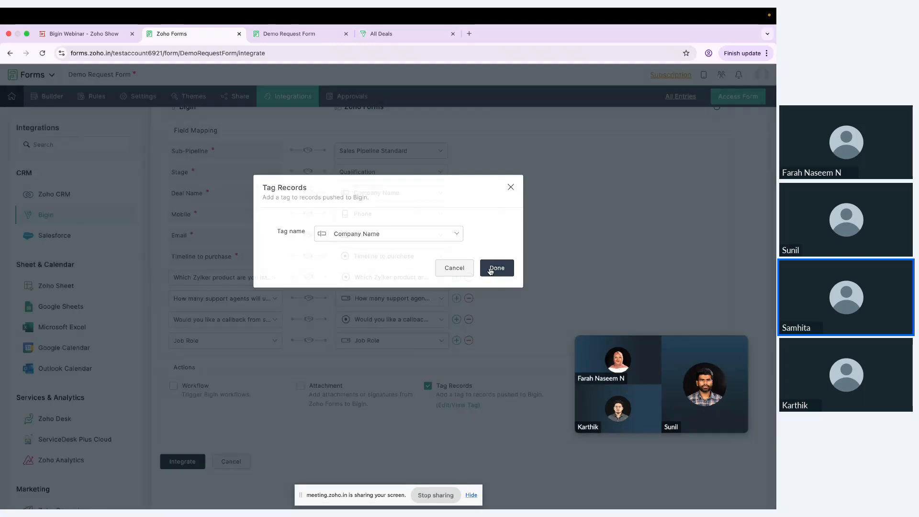
left_click(189, 463)
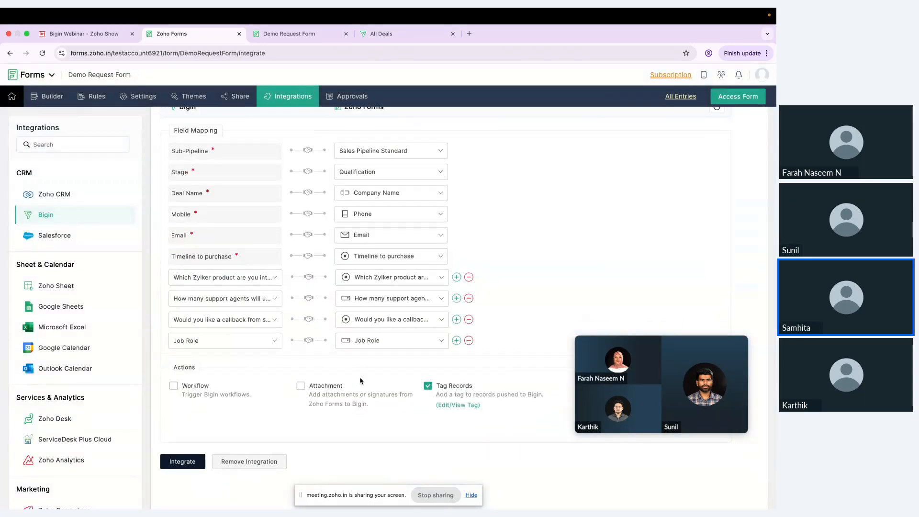
scroll(360, 381, "up", 4)
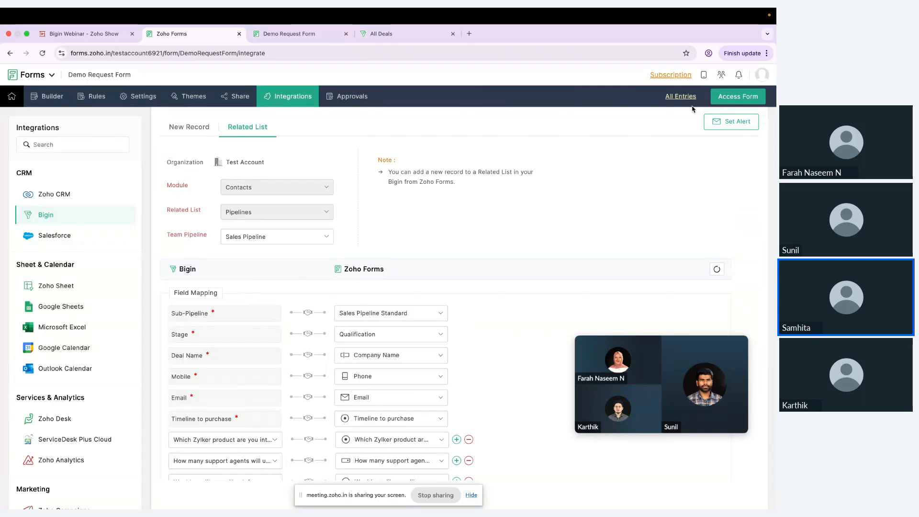
Open the live form and enter the test contact's name, e-mail, company Zylker Corp and phone
left_click(735, 97)
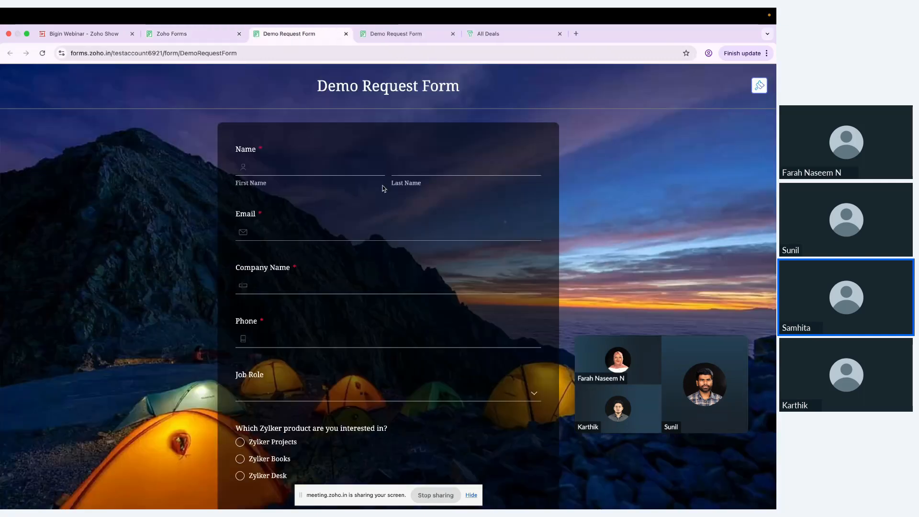
left_click(344, 172)
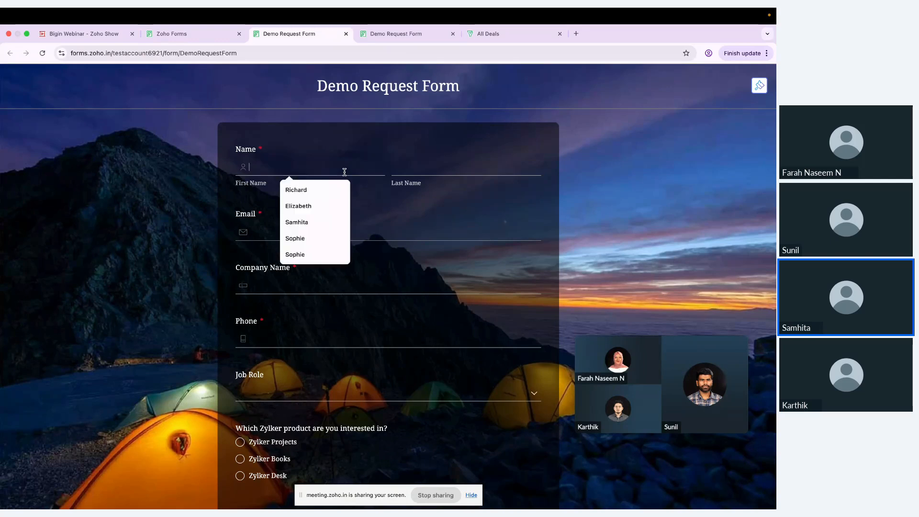
key("Caps_Lock")
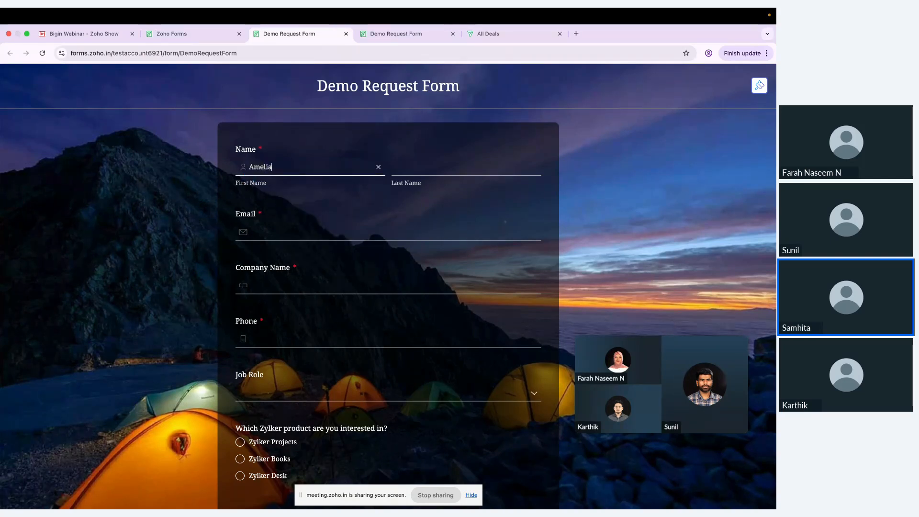
left_click(469, 168)
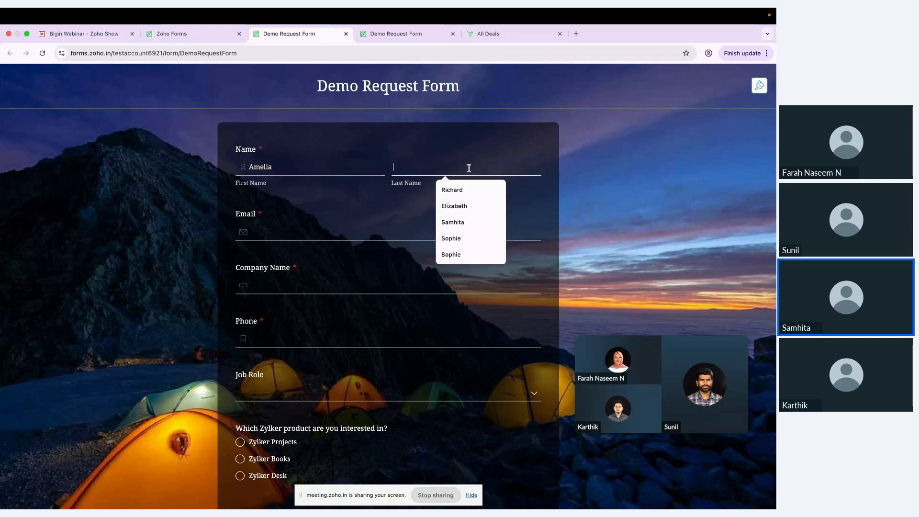
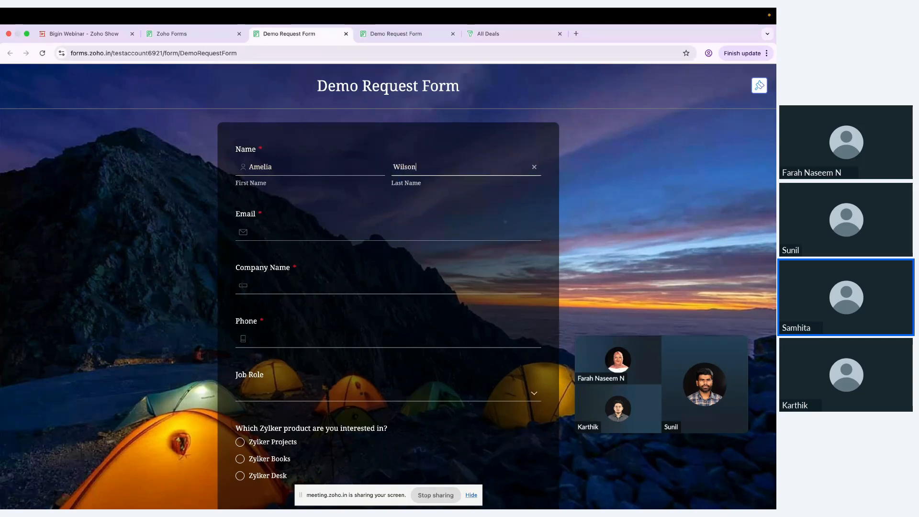
left_click(441, 228)
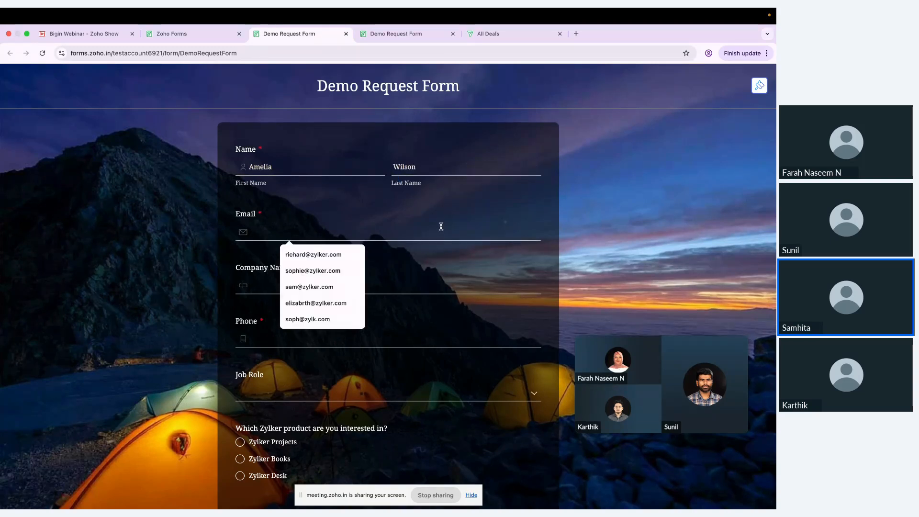
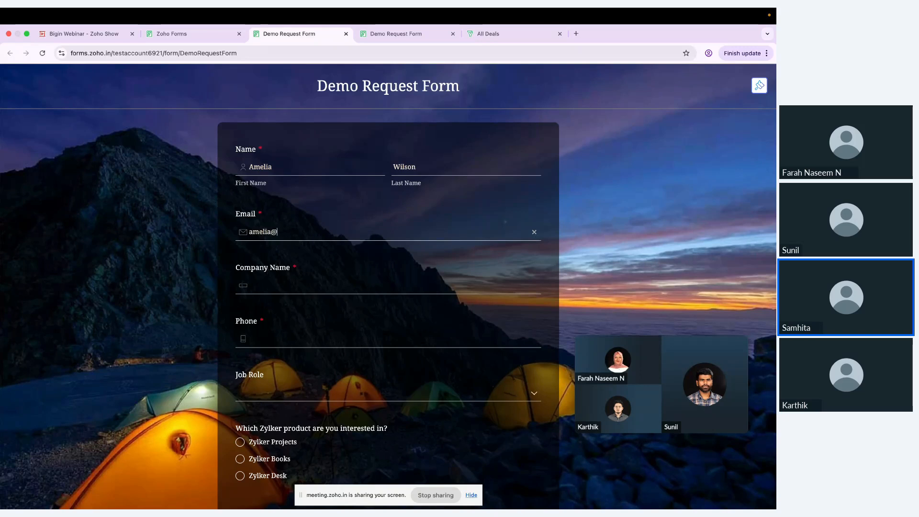
left_click(438, 294)
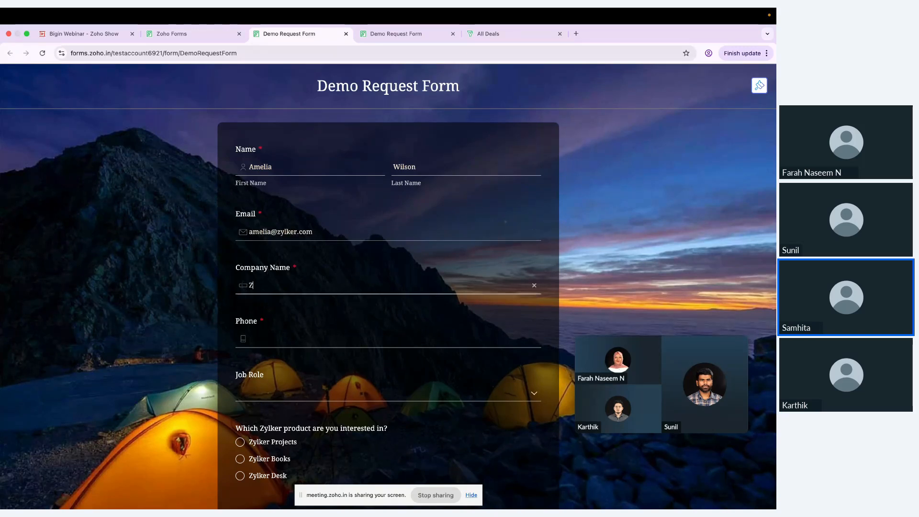
type("Zylker Corp")
left_click(439, 340)
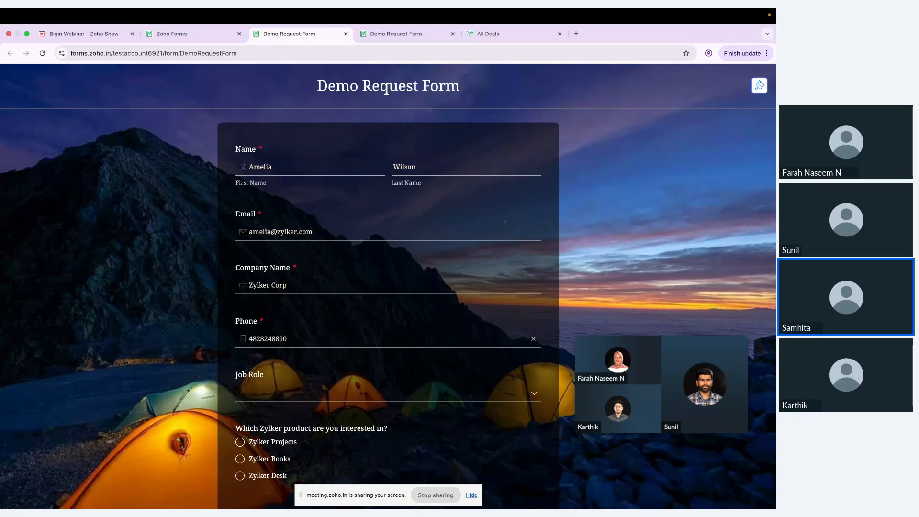
Choose Marketing Manager, Zylker Desk, 51–200 agents, Immediate timeline, callback Yes, and submit
left_click(329, 391)
left_click(312, 431)
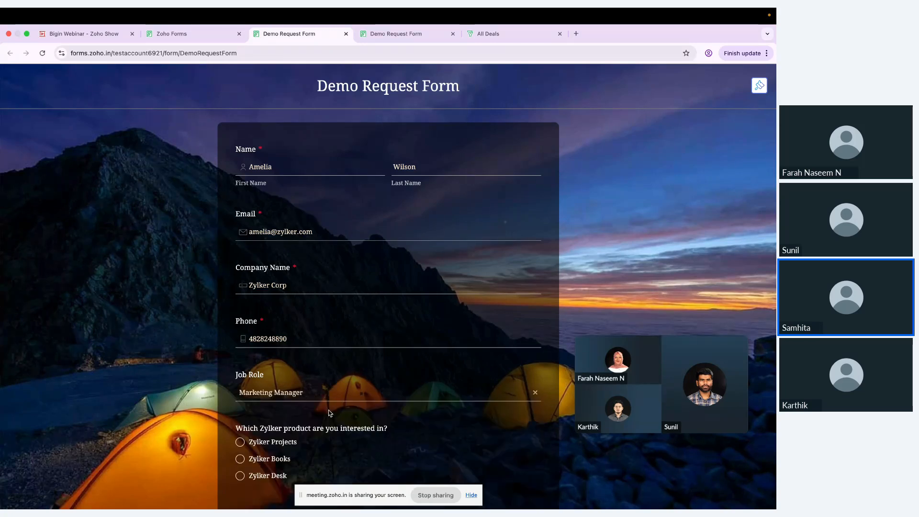
scroll(363, 388, "down", 2)
scroll(363, 389, "down", 2)
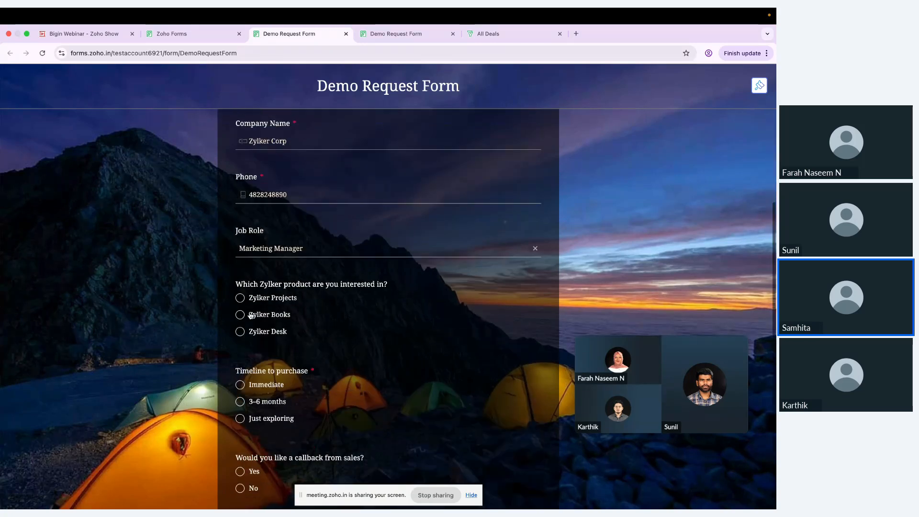
left_click(240, 332)
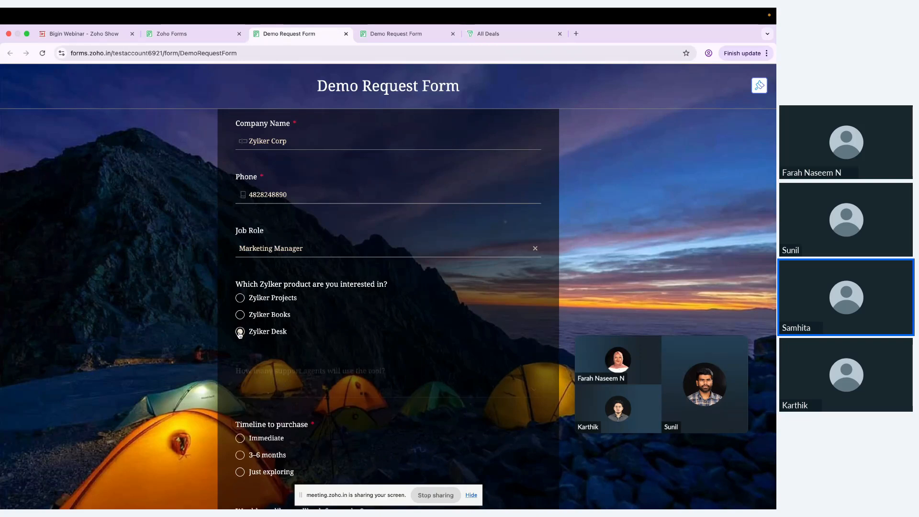
scroll(331, 345, "down", 1)
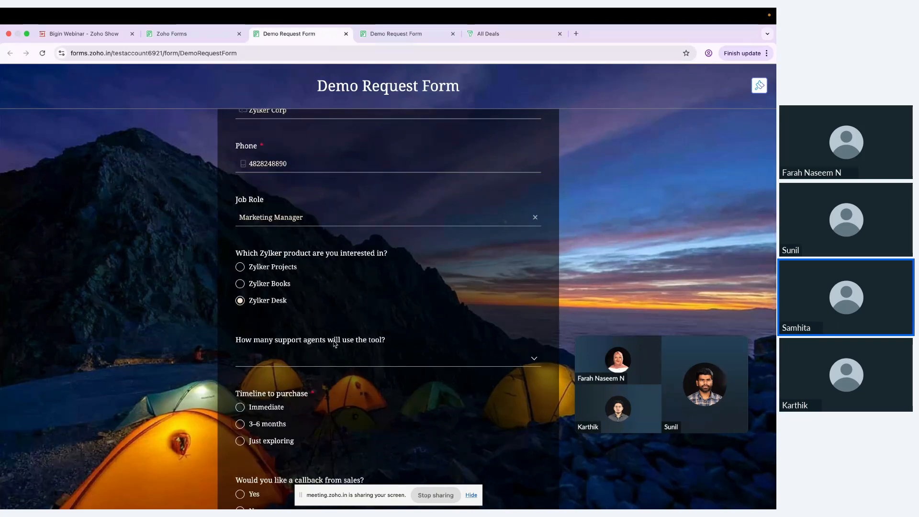
left_click(334, 358)
left_click(313, 428)
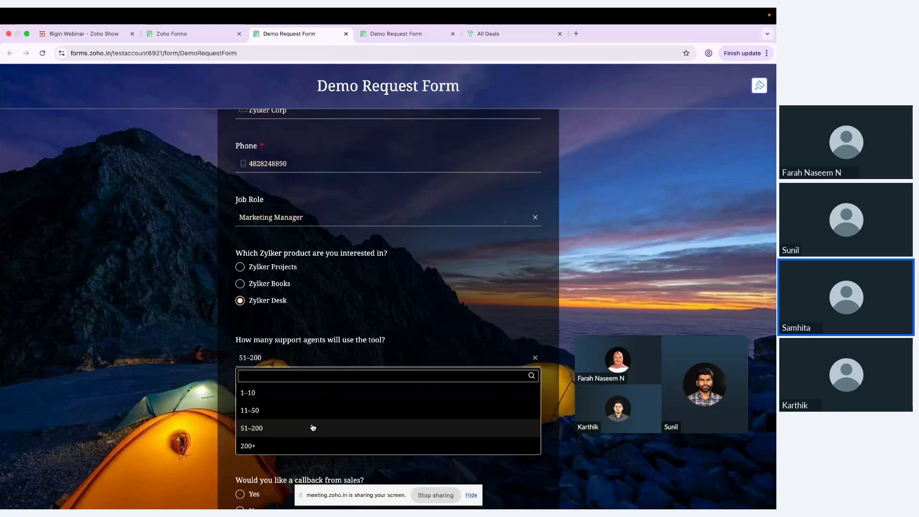
scroll(404, 326, "down", 3)
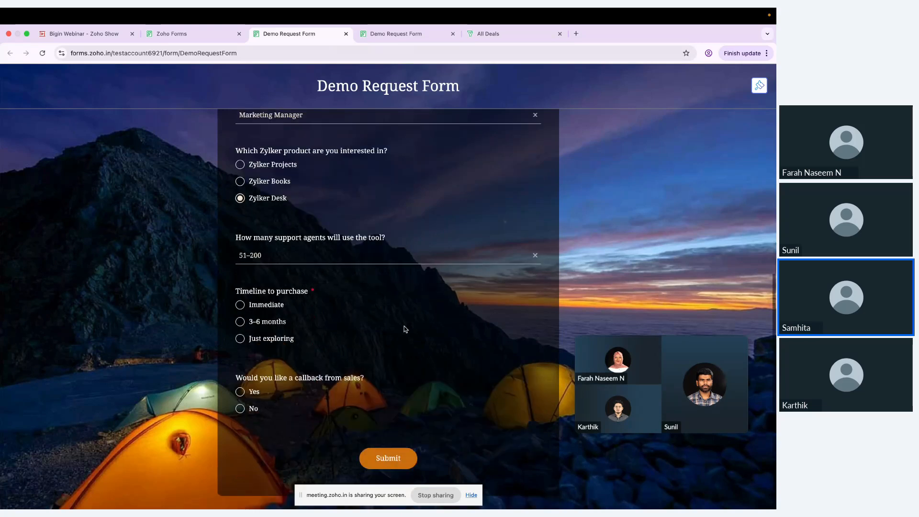
left_click(240, 305)
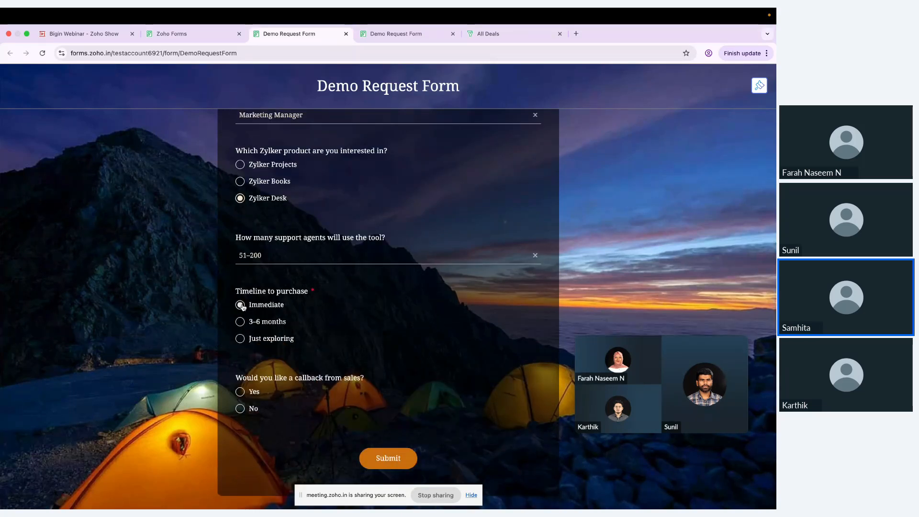
left_click(240, 392)
left_click(398, 460)
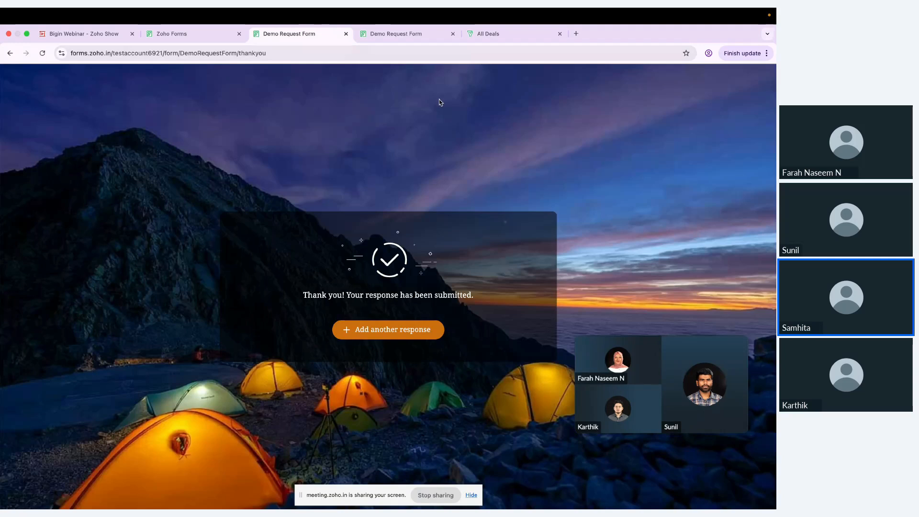
Open All Entries and scroll right to the newest entry's Bigin Status column
left_click(197, 32)
left_click(680, 97)
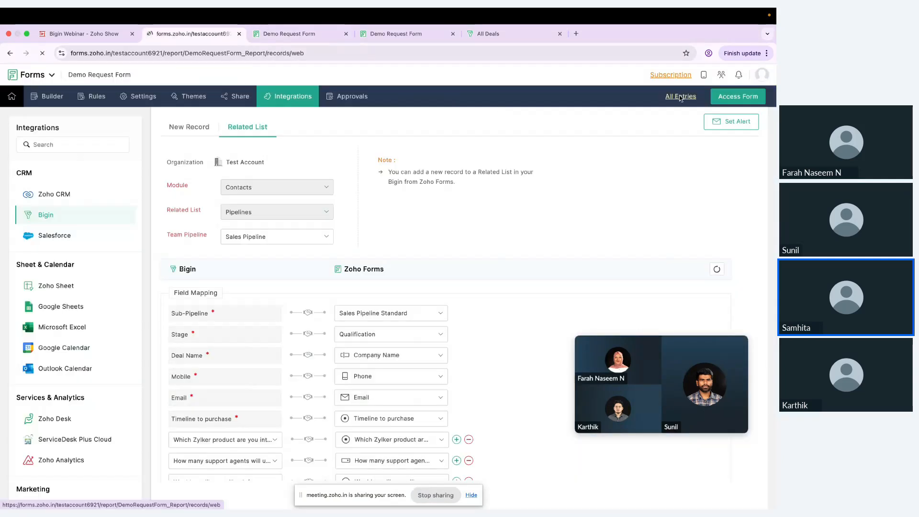
scroll(435, 282, "down", 3)
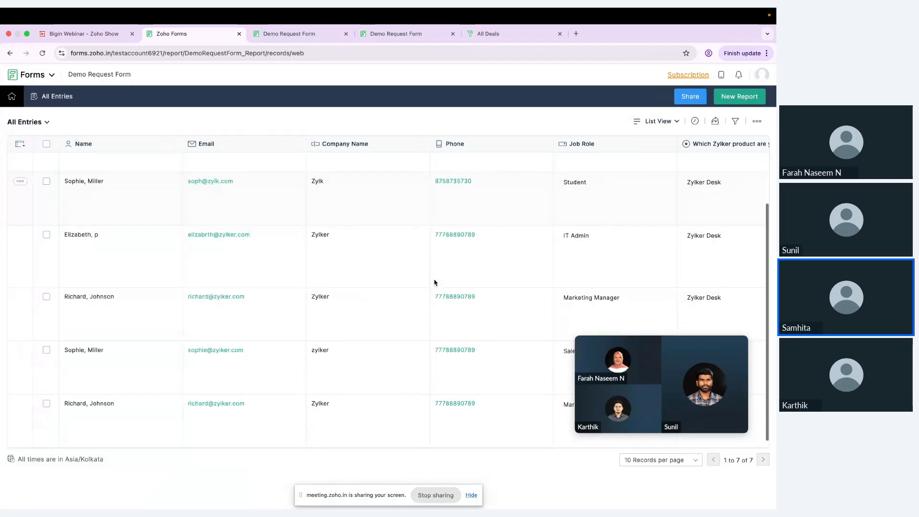
scroll(435, 282, "up", 3)
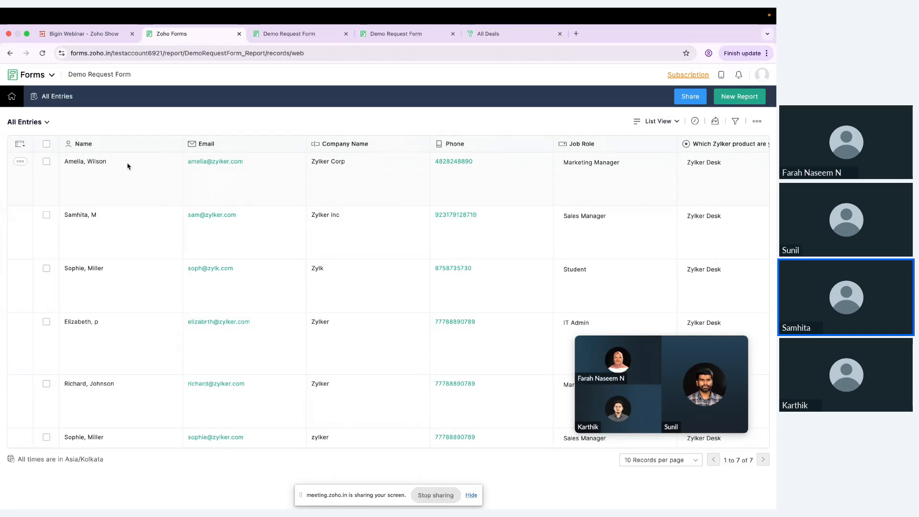
scroll(128, 166, "right", 15)
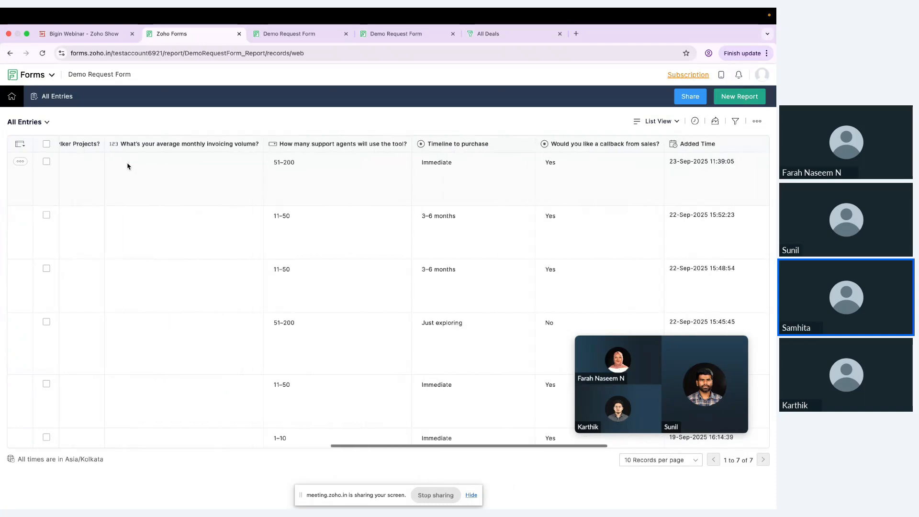
scroll(128, 166, "right", 10)
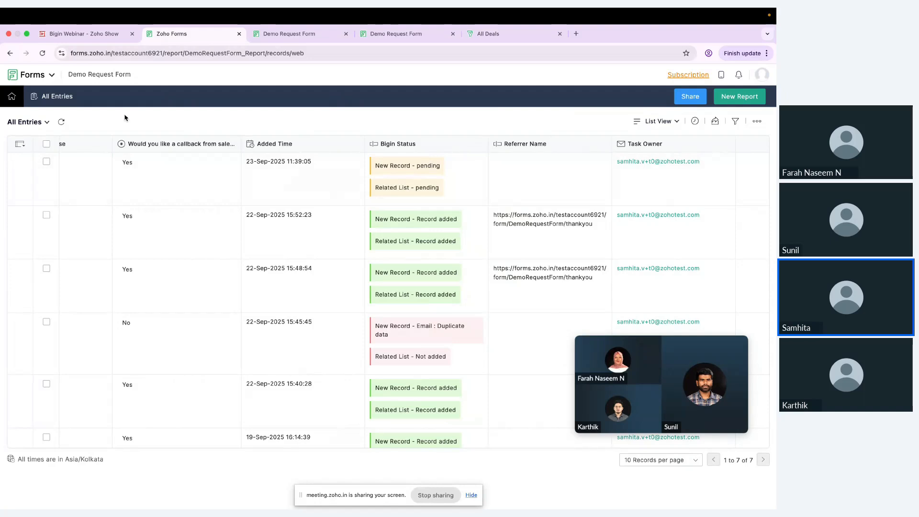
scroll(341, 215, "right", 10)
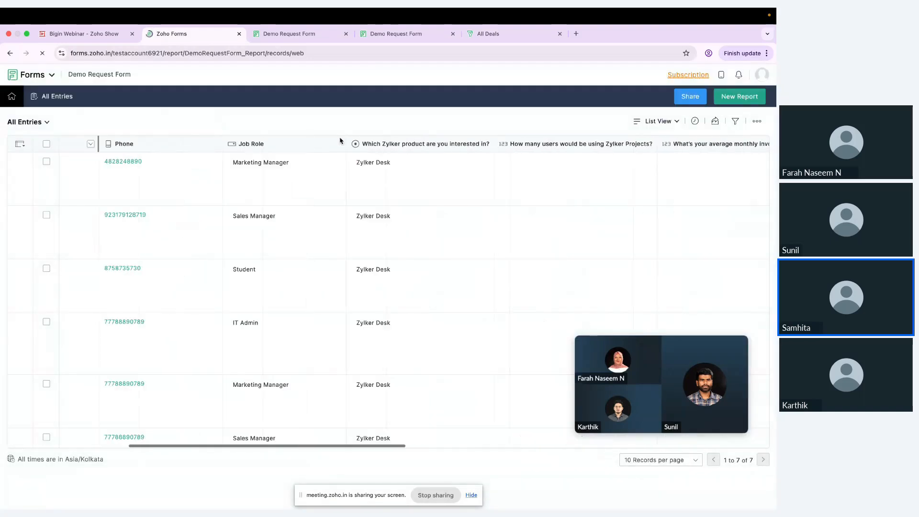
scroll(341, 140, "right", 10)
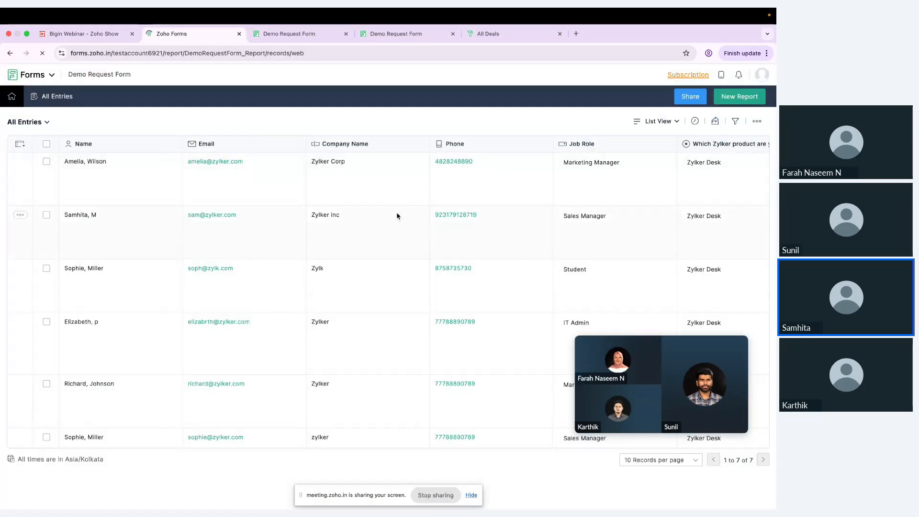
scroll(397, 216, "right", 8)
scroll(397, 216, "right", 10)
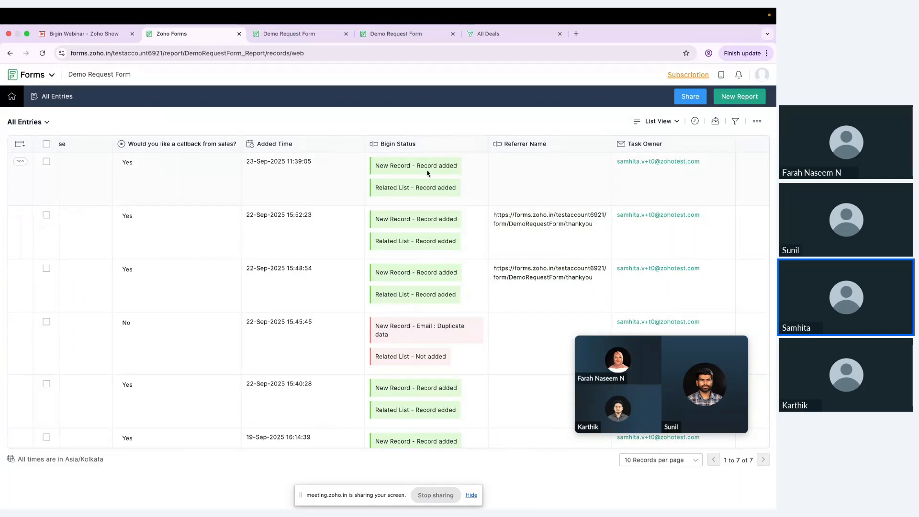
Show the All Contacts list at 40 records per page so all 24 contacts appear
left_click(485, 33)
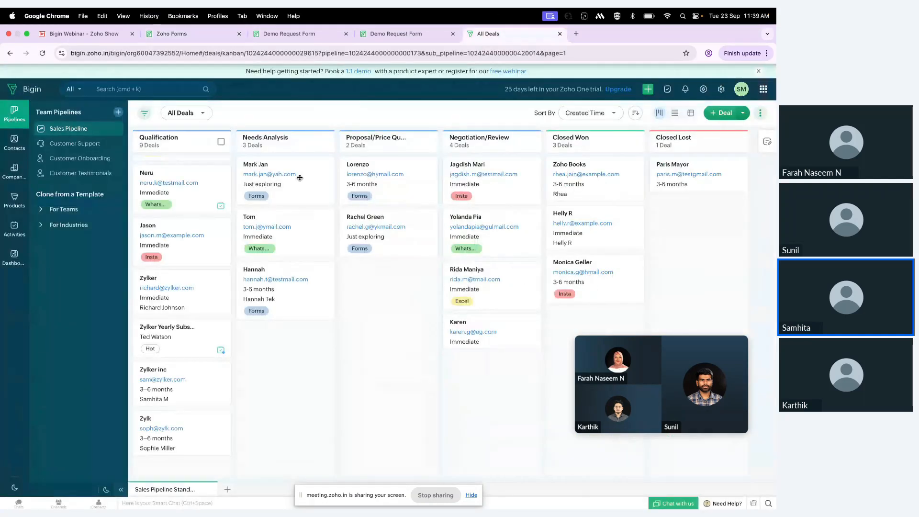
left_click(16, 144)
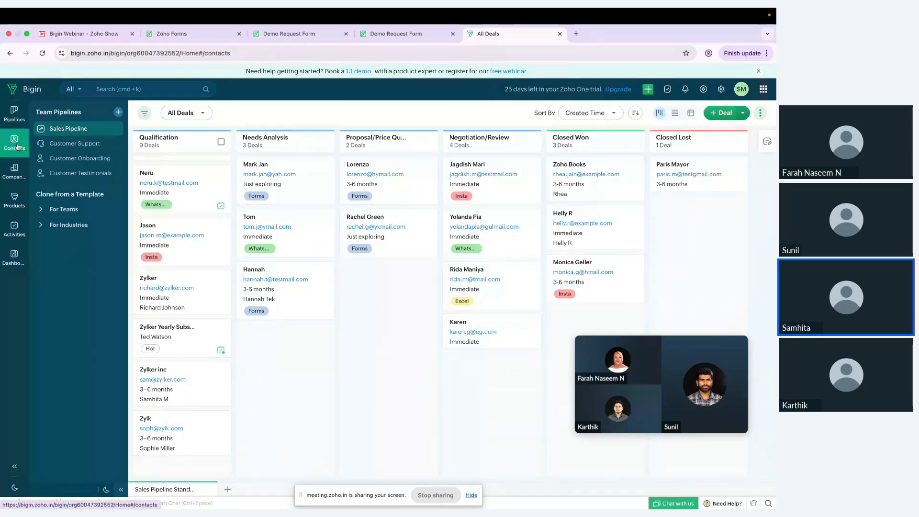
scroll(203, 245, "down", 1)
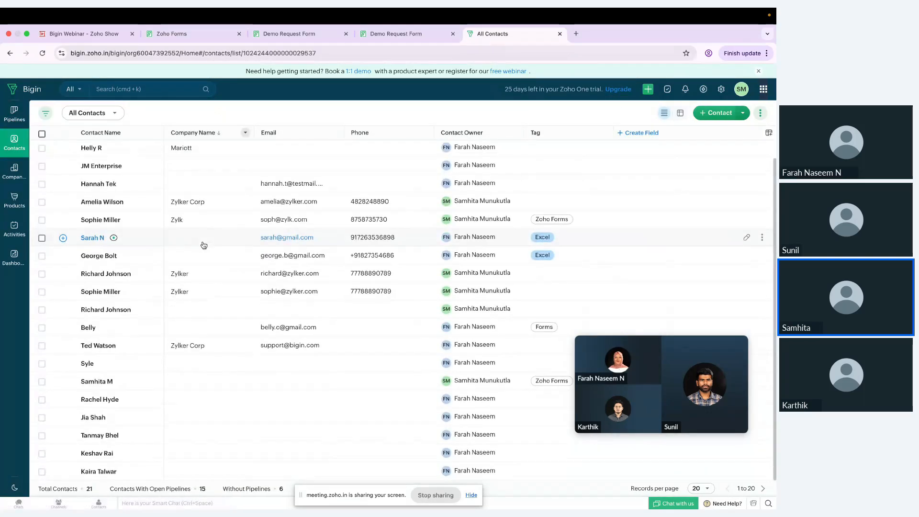
scroll(204, 246, "up", 1)
scroll(203, 246, "down", 1)
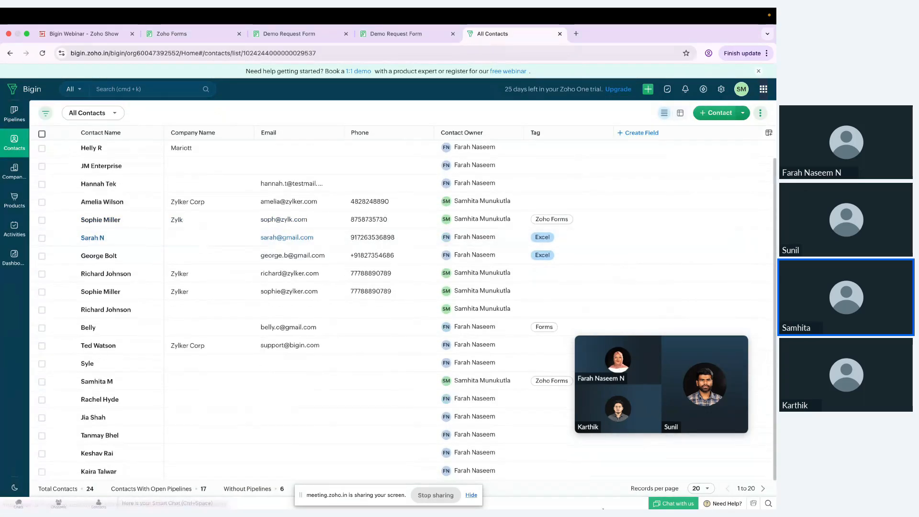
left_click(701, 489)
left_click(702, 461)
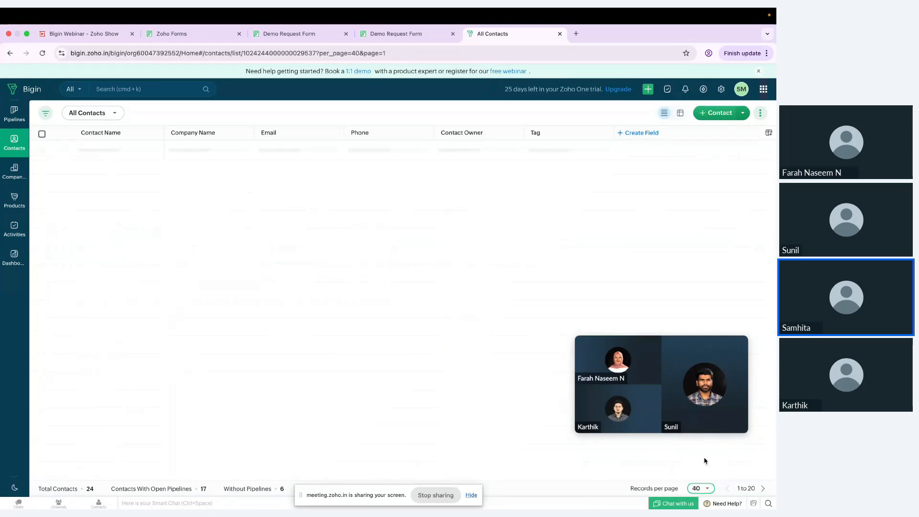
scroll(300, 381, "down", 2)
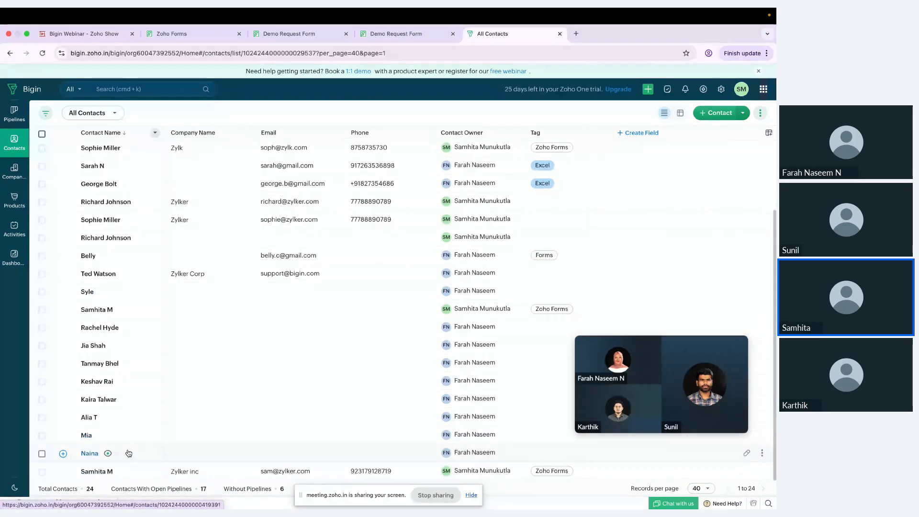
scroll(129, 454, "up", 3)
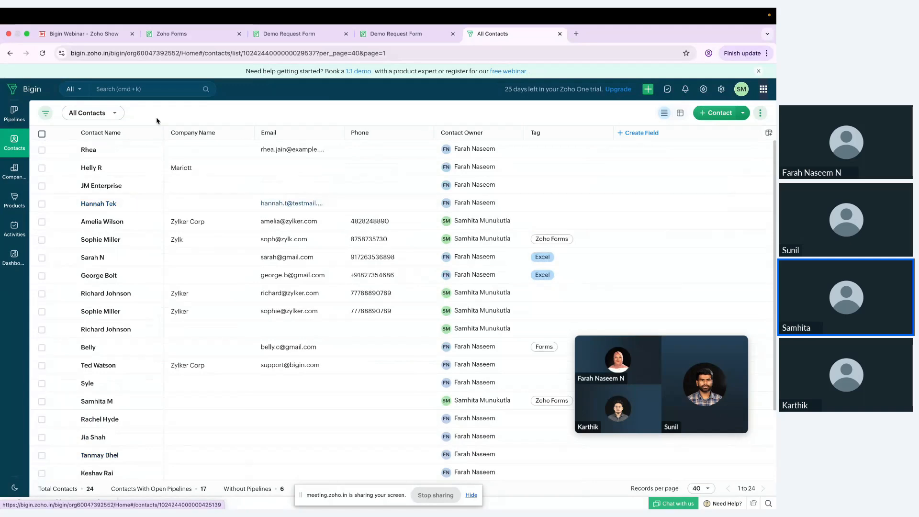
Try a search for 'AME' across Bigin records, then dismiss the search
left_click(142, 89)
type("AMELI")
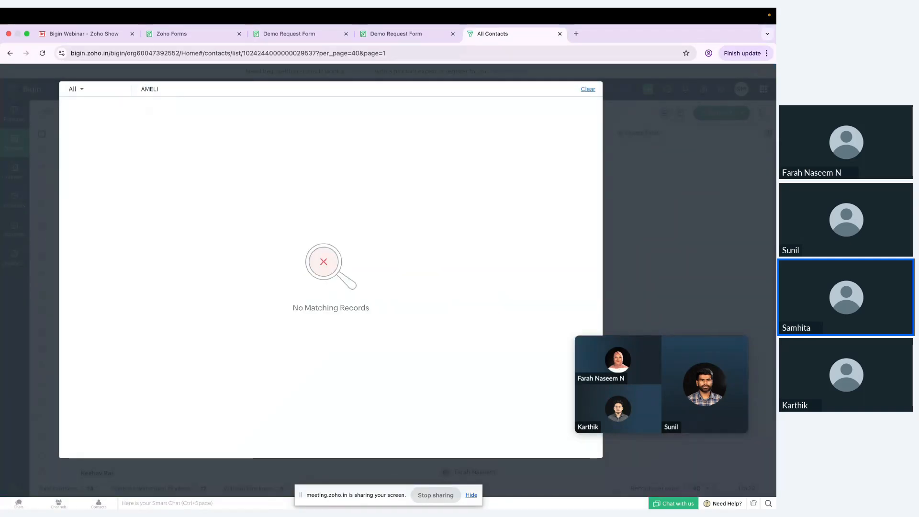
key("BackSpace")
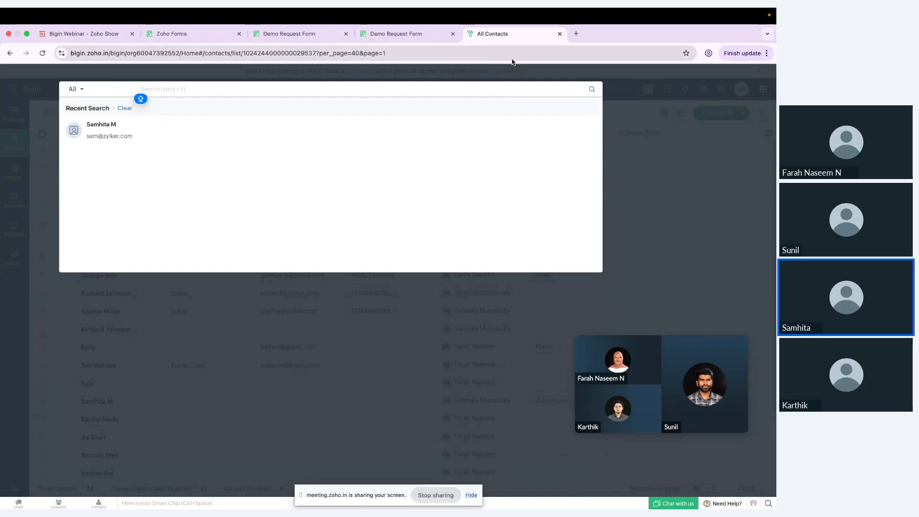
left_click(500, 77)
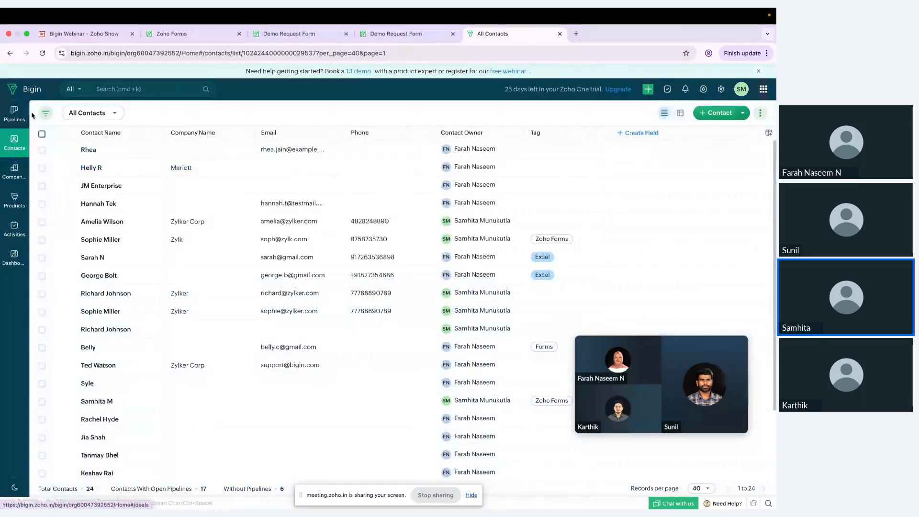
Go back to the deals pipeline and look over its stages
left_click(15, 112)
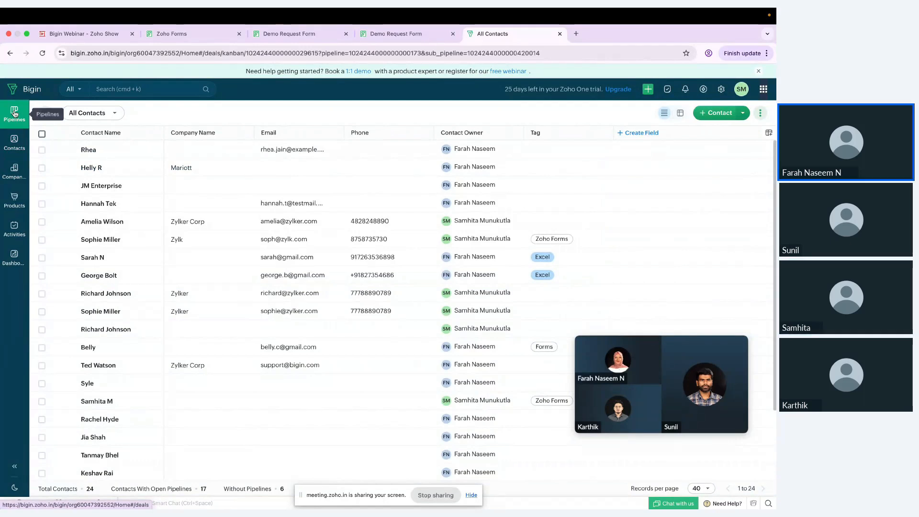
scroll(257, 300, "down", 2)
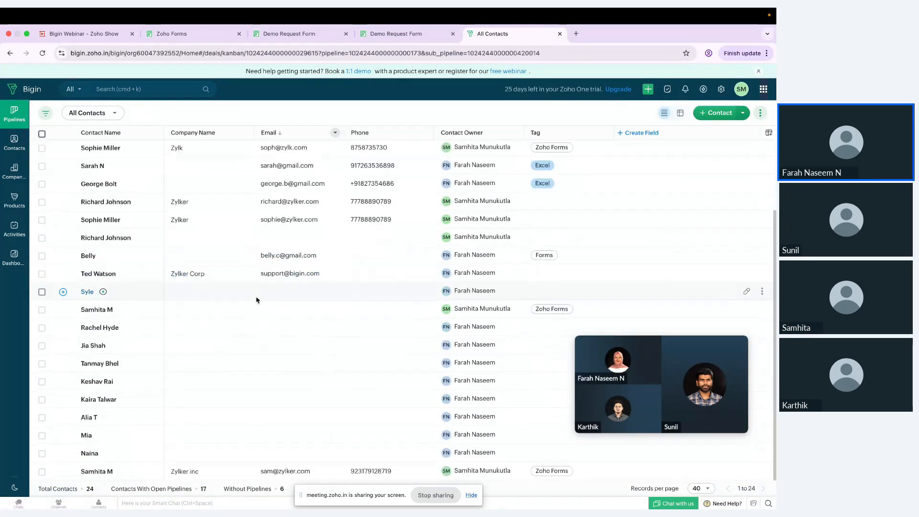
scroll(258, 301, "up", 2)
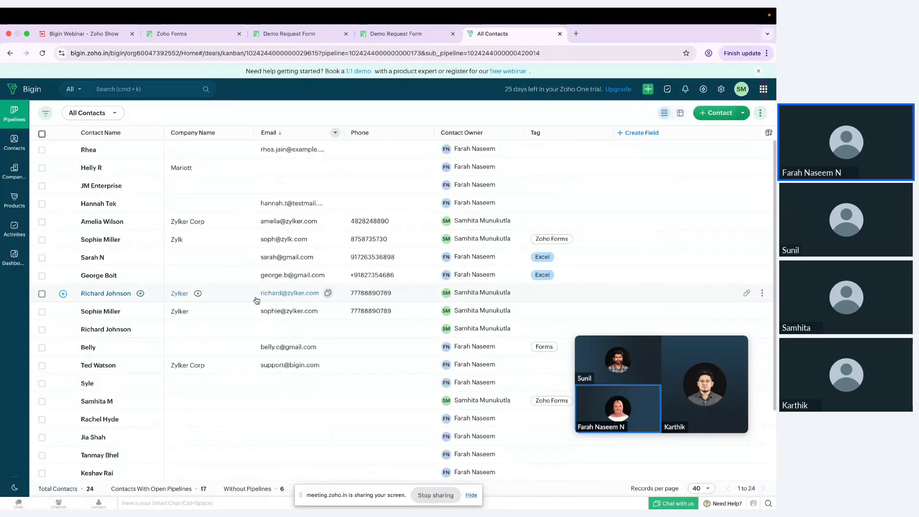
left_click(104, 222)
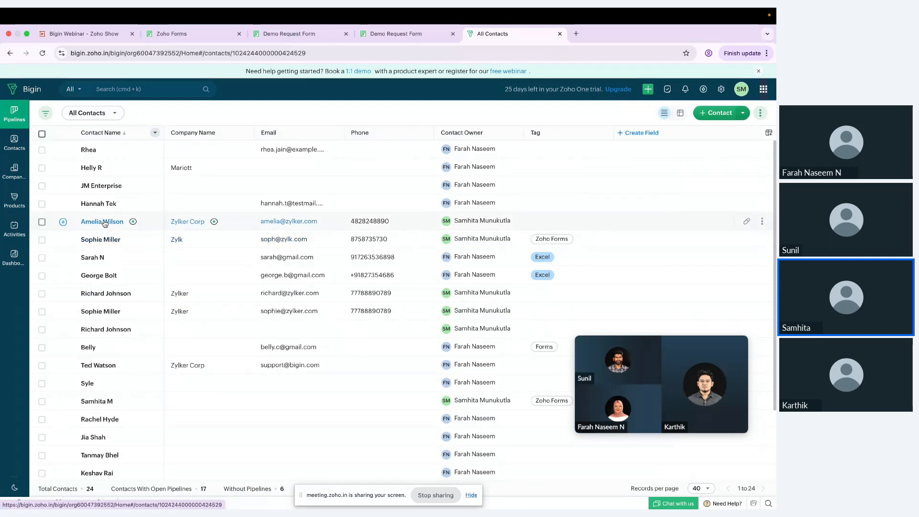
left_click(11, 113)
scroll(138, 181, "down", 2)
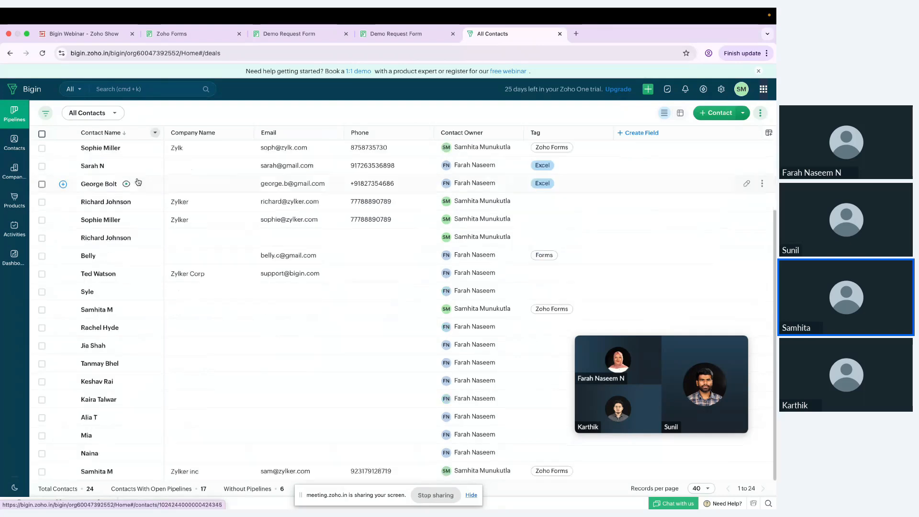
scroll(138, 182, "up", 3)
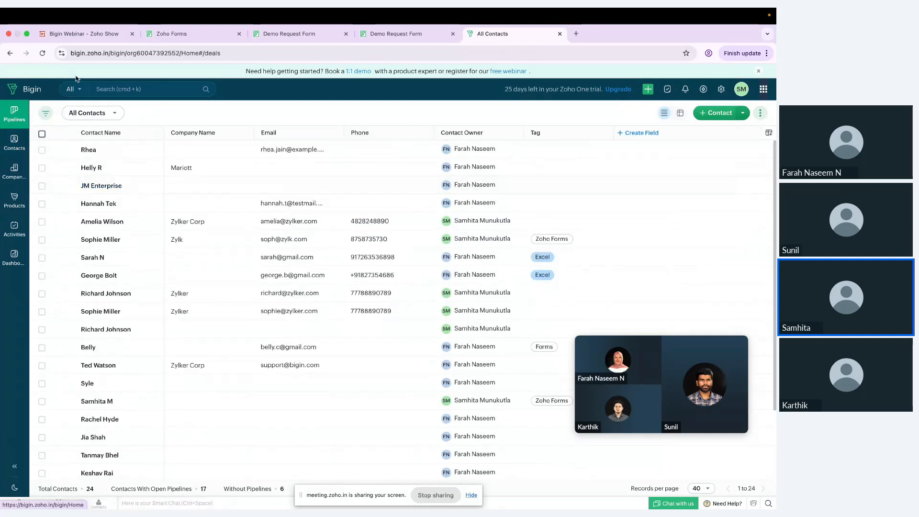
Open the Zylker Corp deal in Qualification to review it, then return to the pipeline
left_click(21, 86)
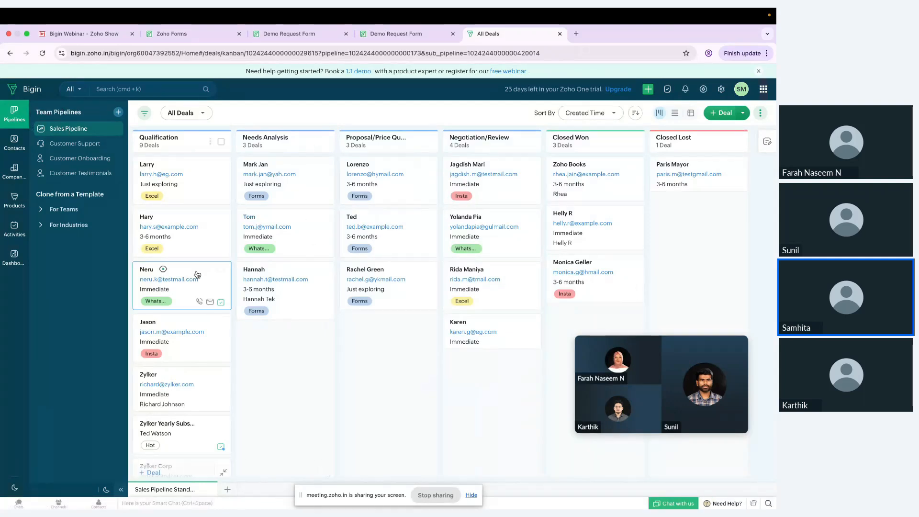
scroll(197, 276, "down", 3)
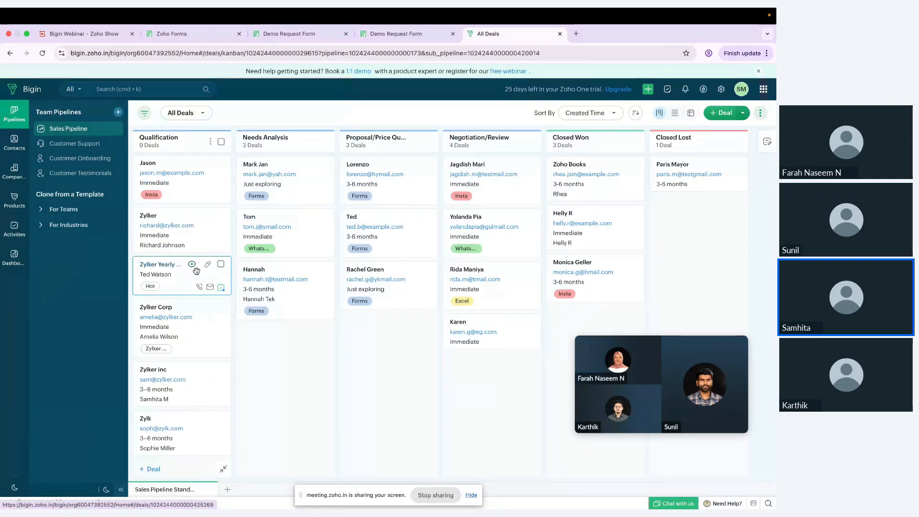
left_click(191, 330)
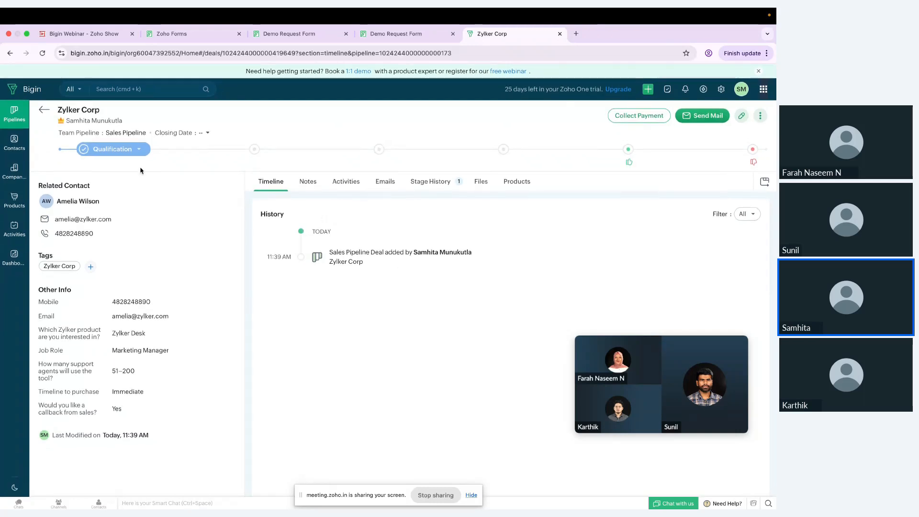
left_click(44, 113)
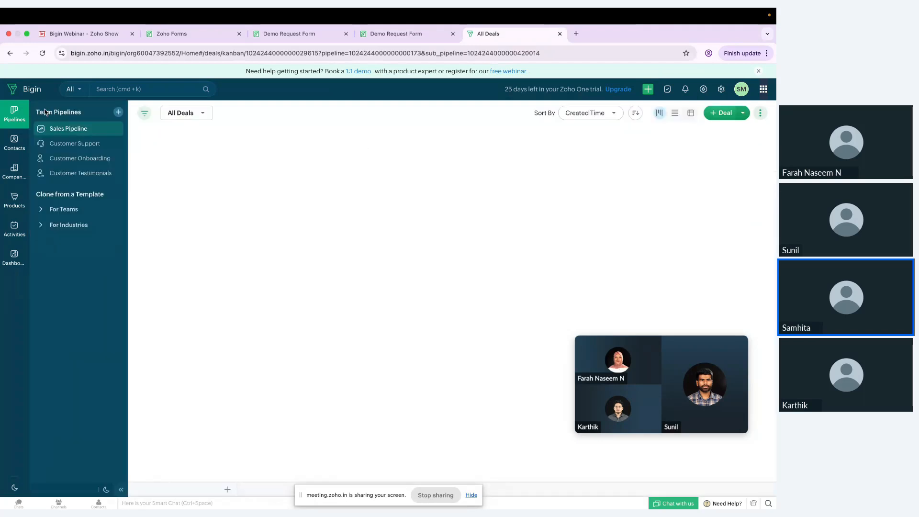
Present the Bigin Webinar deck full screen in Zoho Show on the Q & A slide
left_click(81, 36)
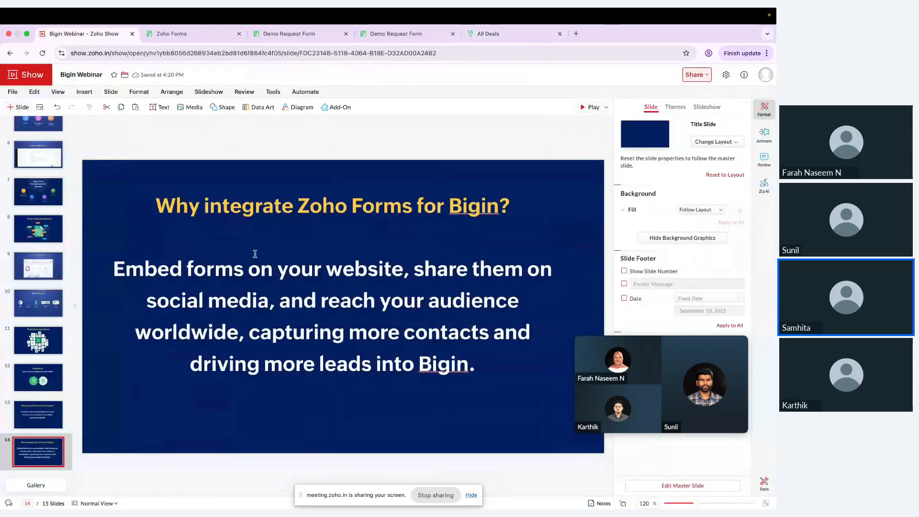
left_click(592, 108)
left_click(555, 185)
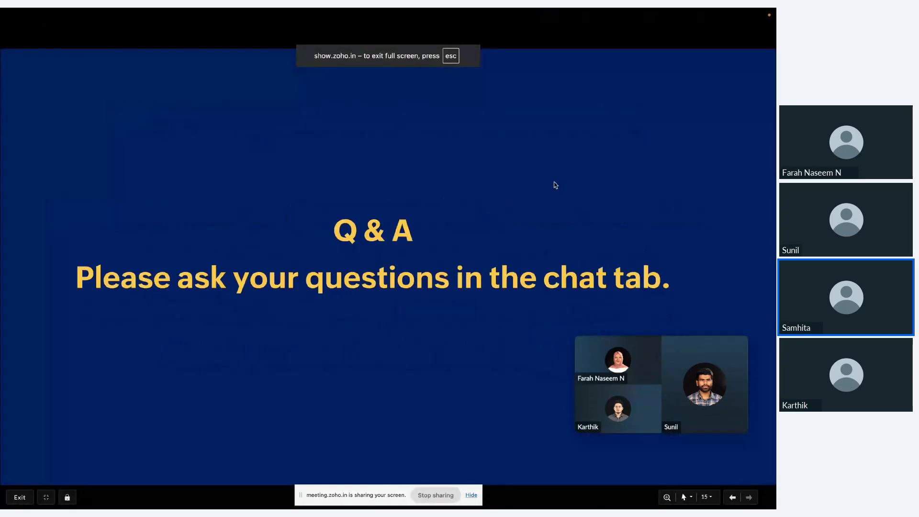